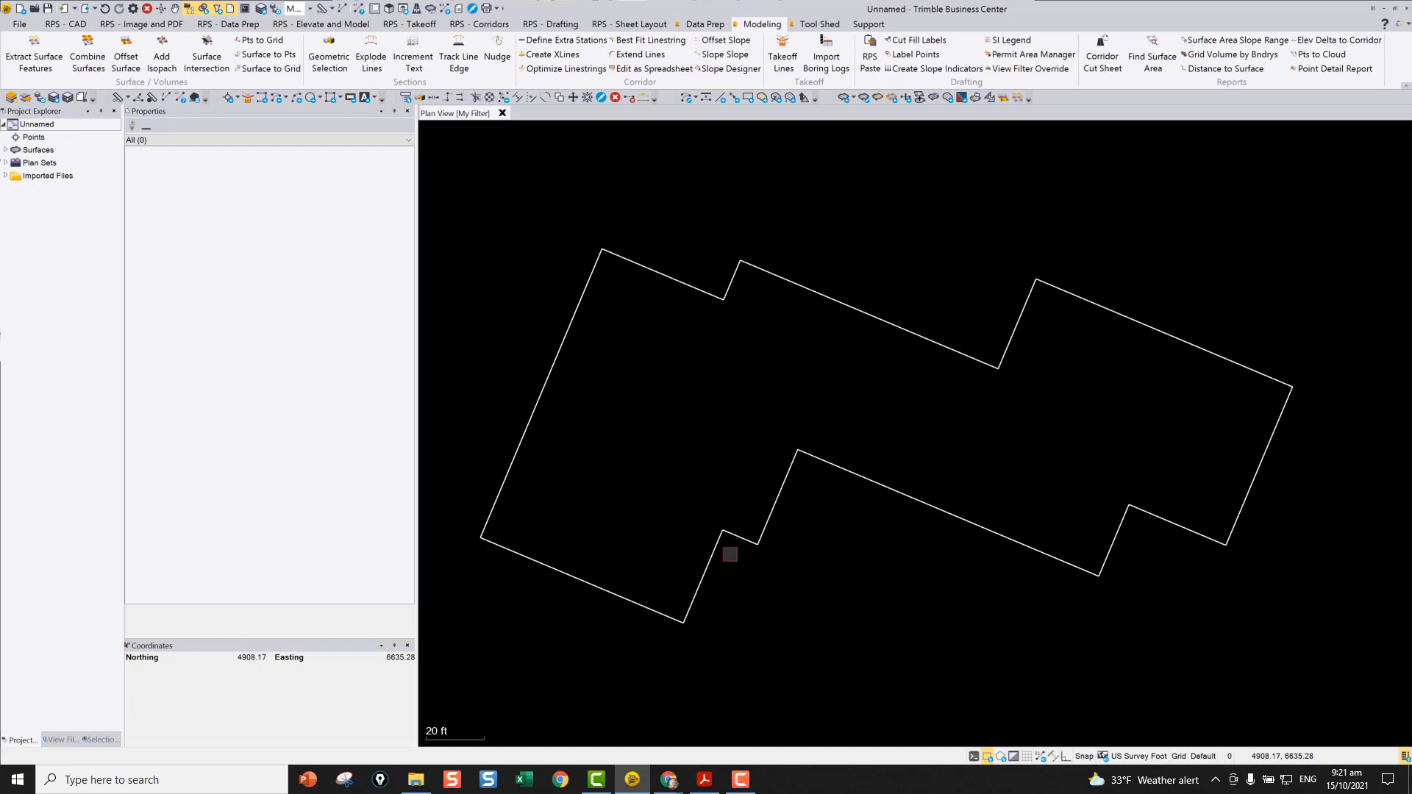
# - Start Slope Designer and load the style Building - Corner Points - 4' Offset
pyautogui.click(730, 69)
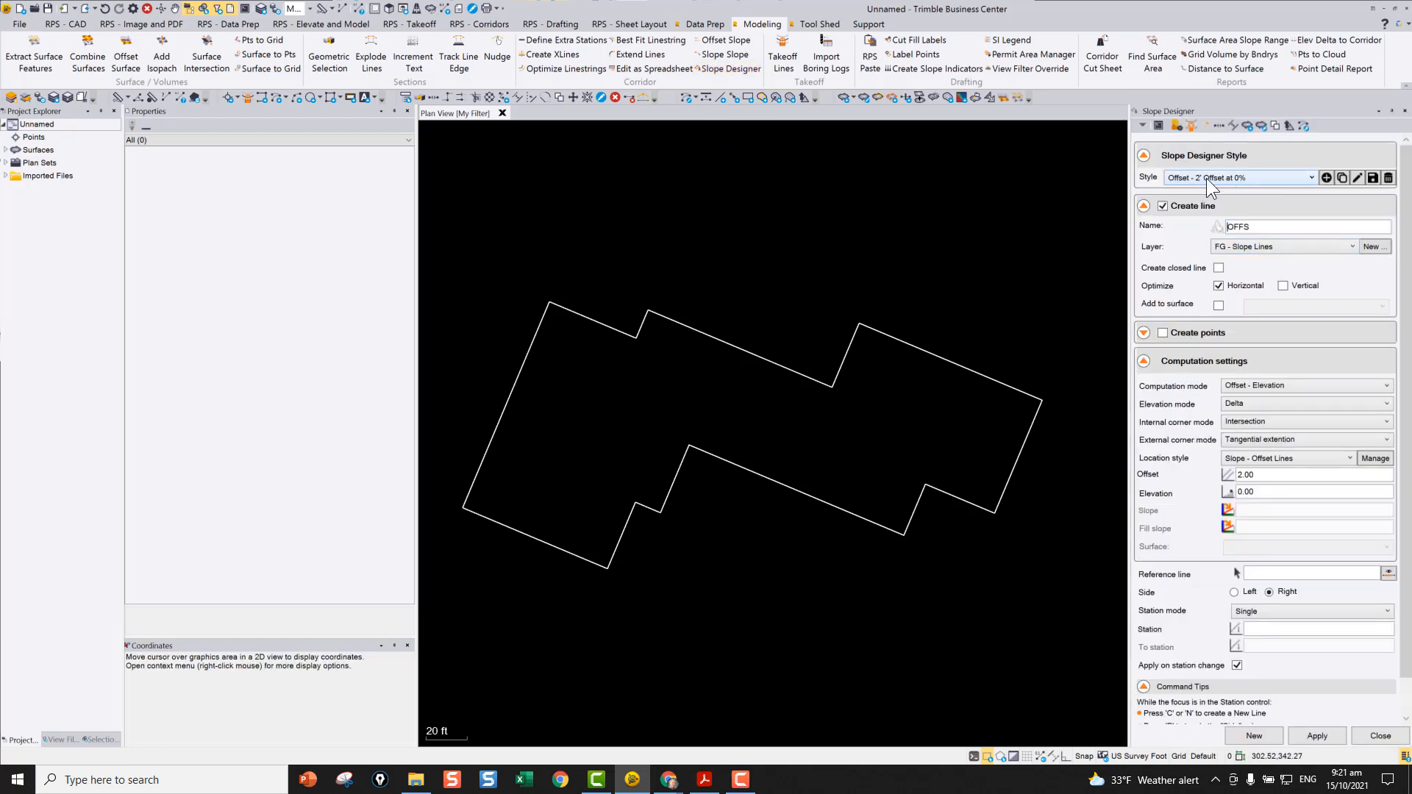
pyautogui.click(1206, 178)
pyautogui.scroll(4, 1211, 206)
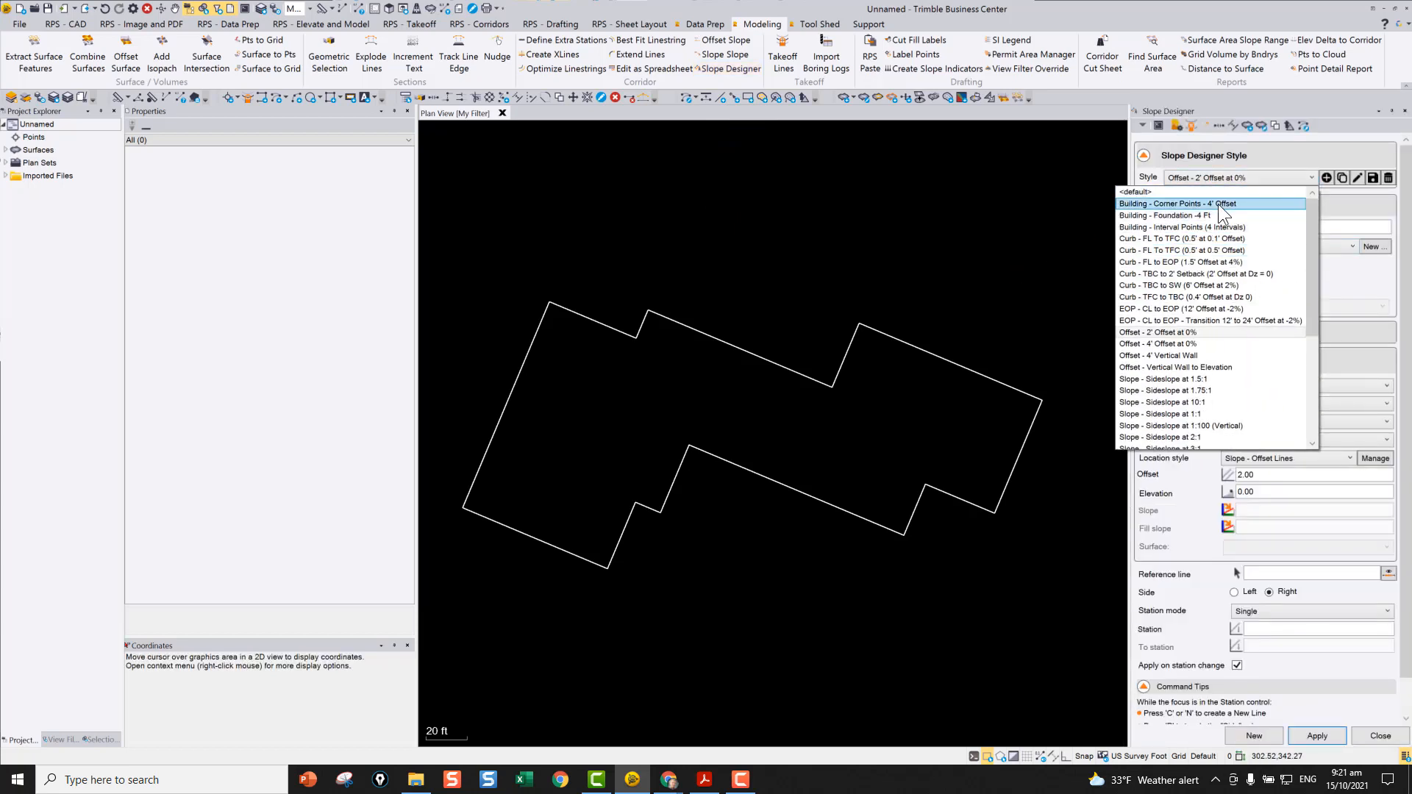
pyautogui.click(1220, 203)
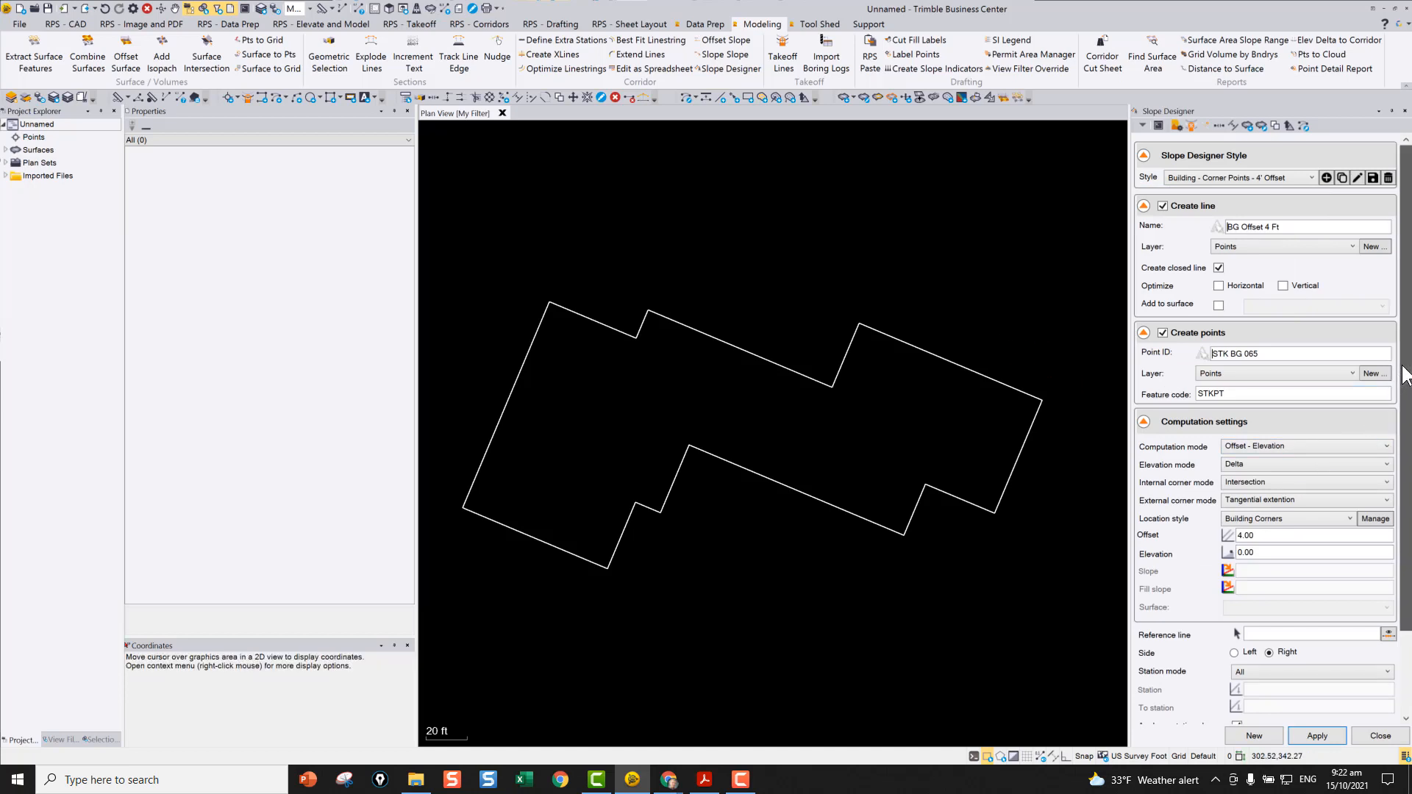
pyautogui.scroll(-2, 1249, 209)
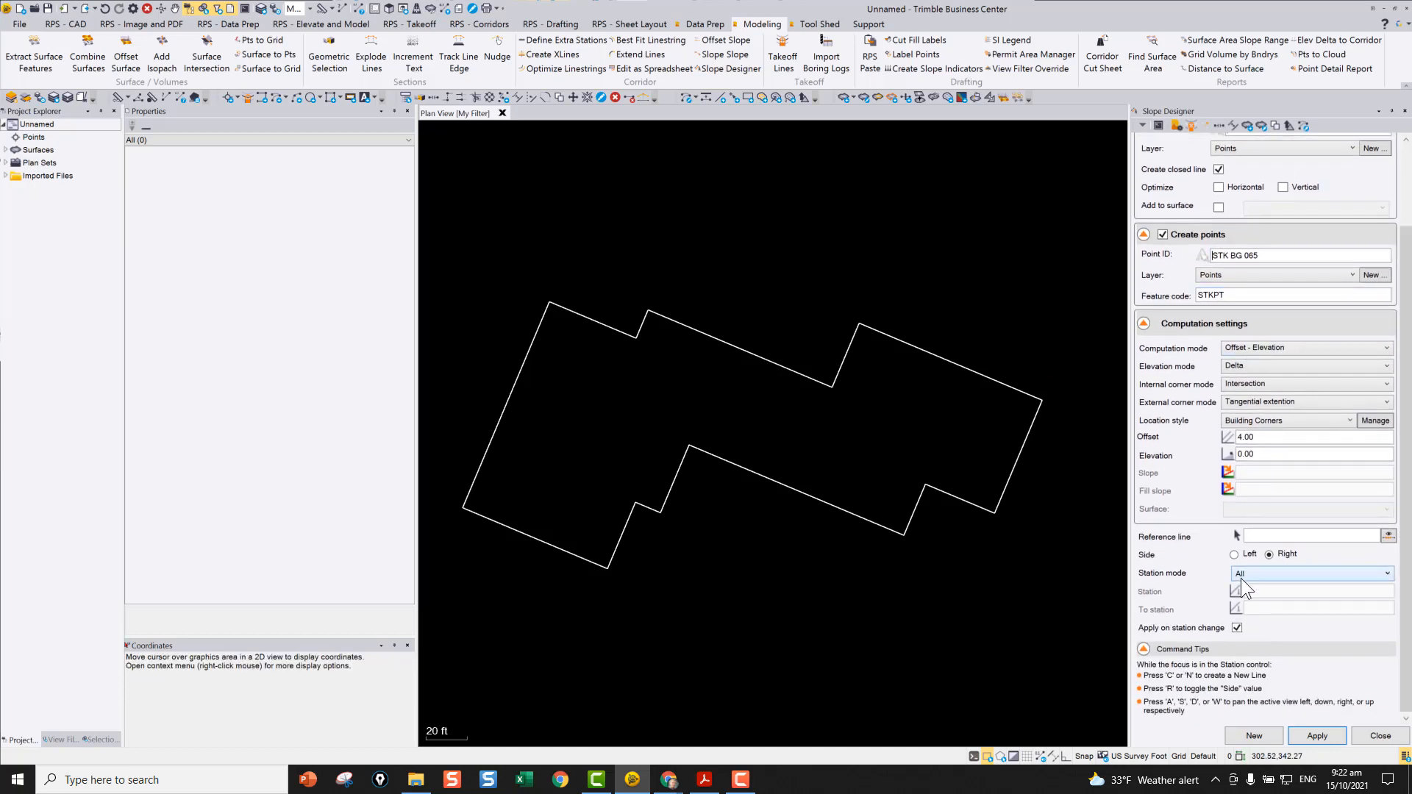
# - Create the 4 ft offset line and corner points around the building outline on its Right side, for all stations
pyautogui.click(1250, 536)
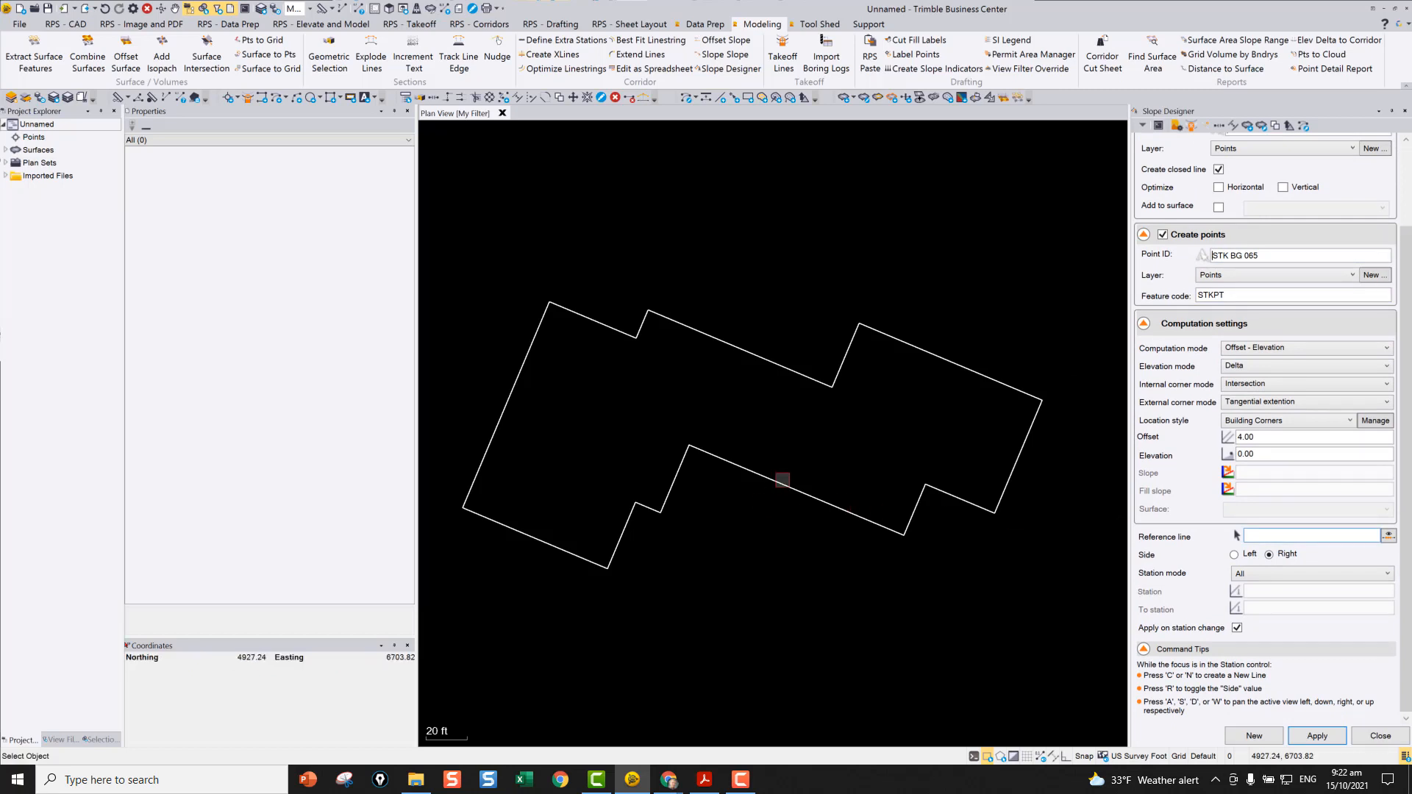
pyautogui.click(782, 480)
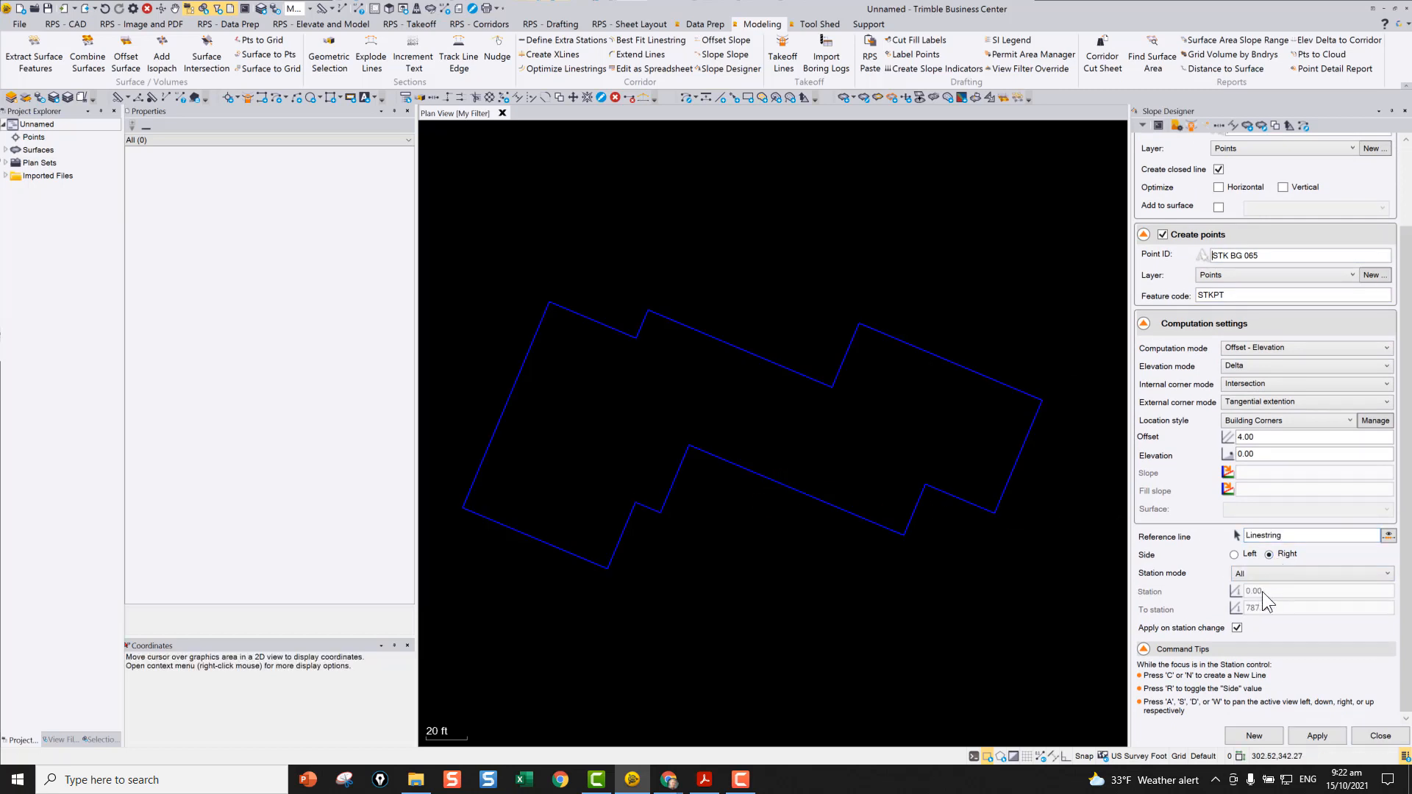
pyautogui.click(1317, 734)
pyautogui.click(795, 473)
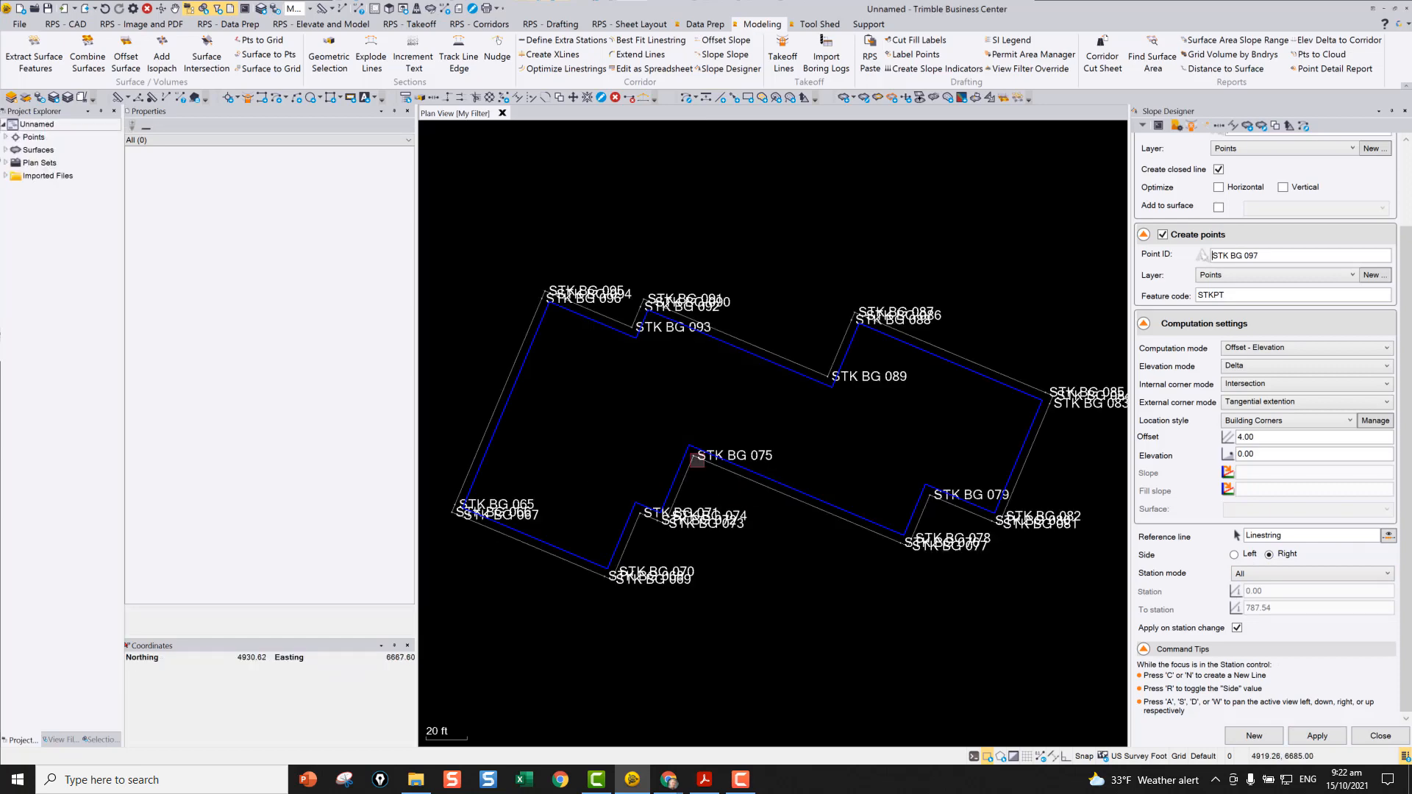
pyautogui.scroll(5, 667, 506)
pyautogui.moveTo(645, 627); pyautogui.dragTo(710, 477, button='middle')
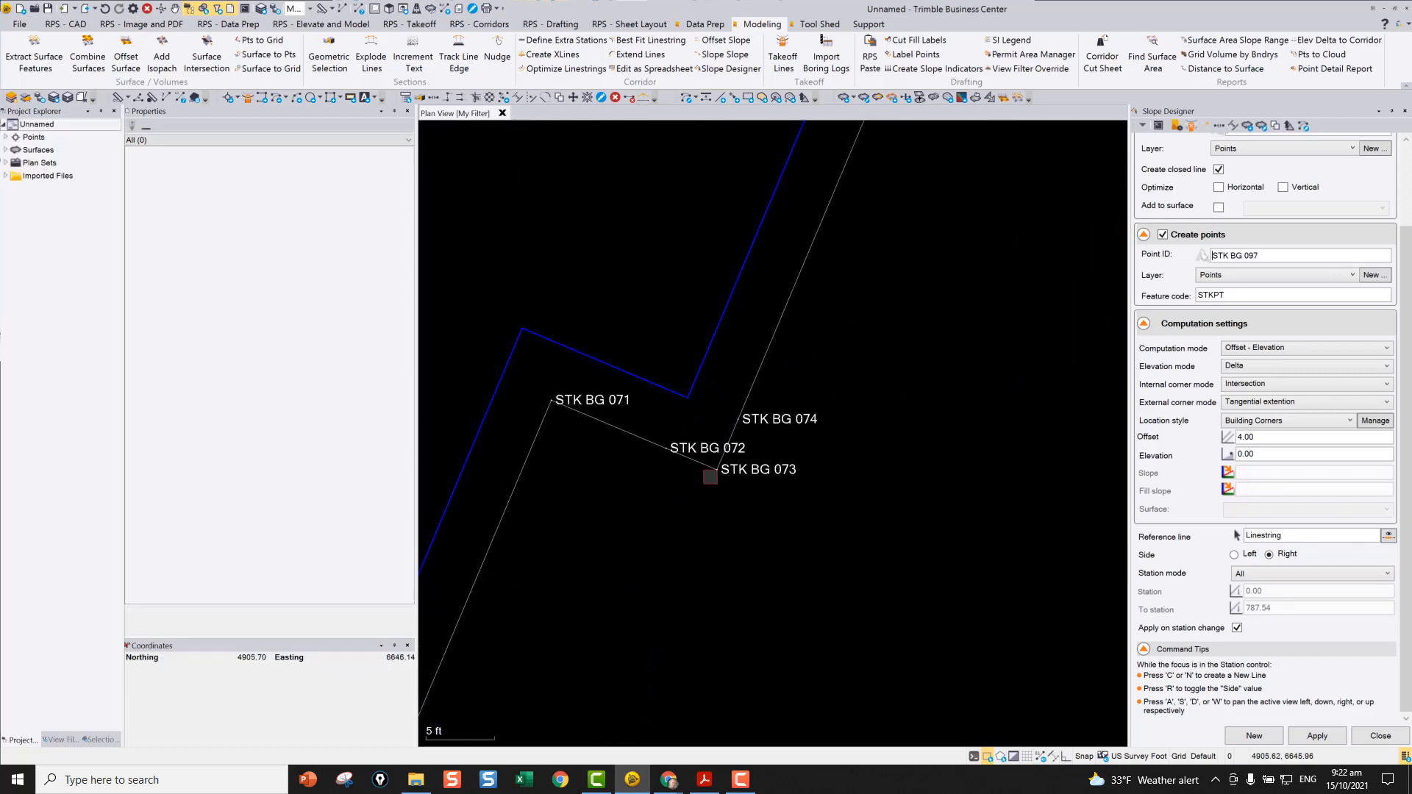
pyautogui.scroll(-6, 540, 447)
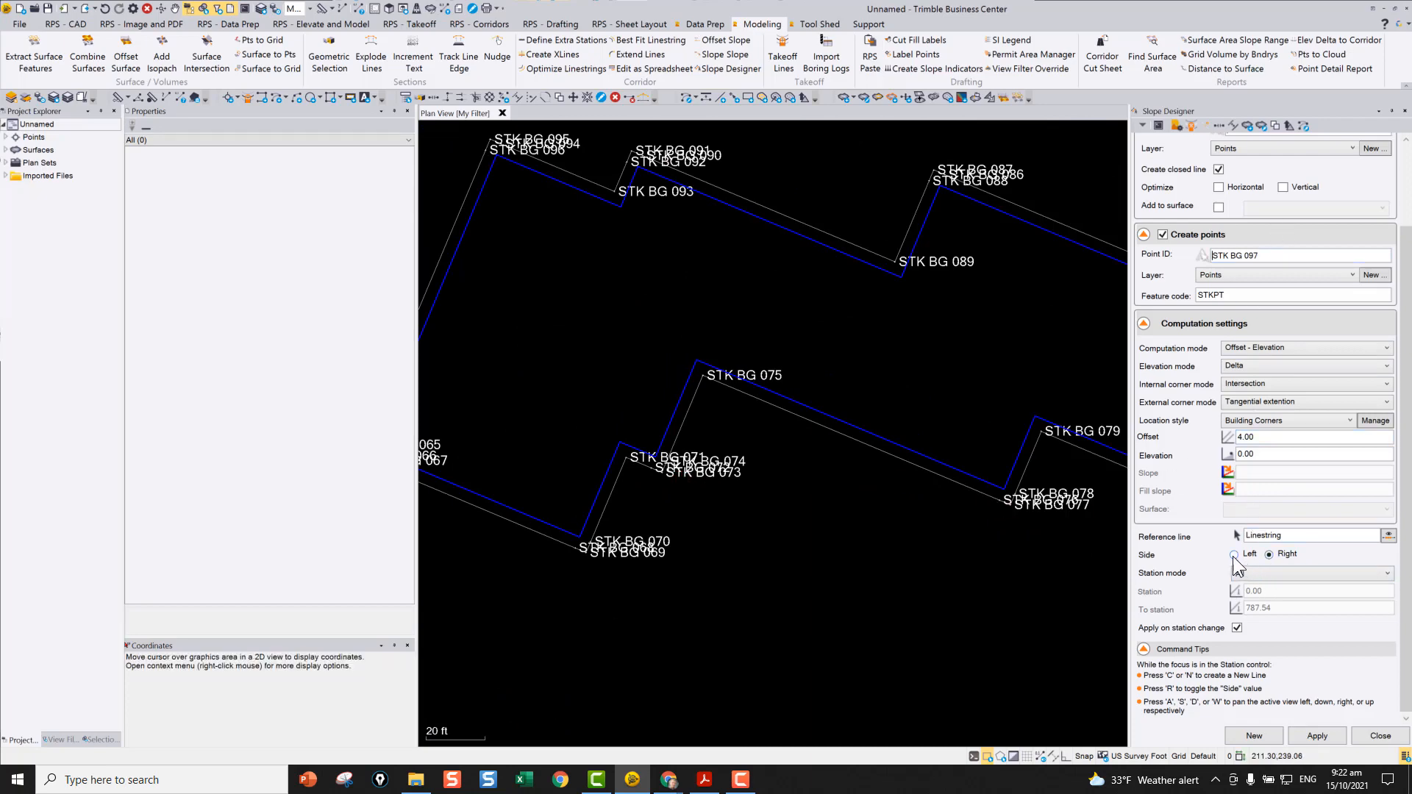
# - Try creating the 4 ft offset line and corner points on the Left side of the building outline, and undo it
pyautogui.click(1316, 735)
pyautogui.scroll(3, 681, 316)
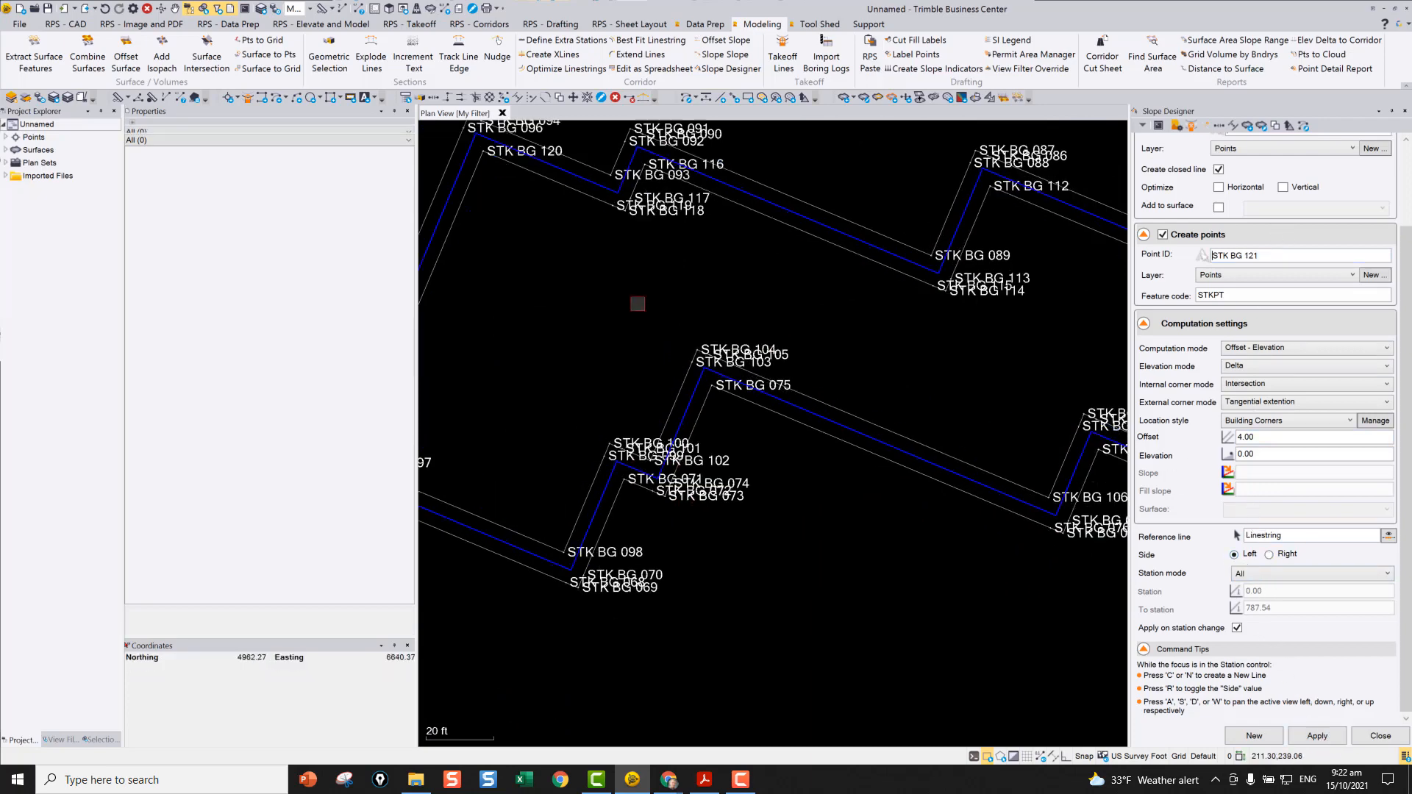
pyautogui.click(105, 8)
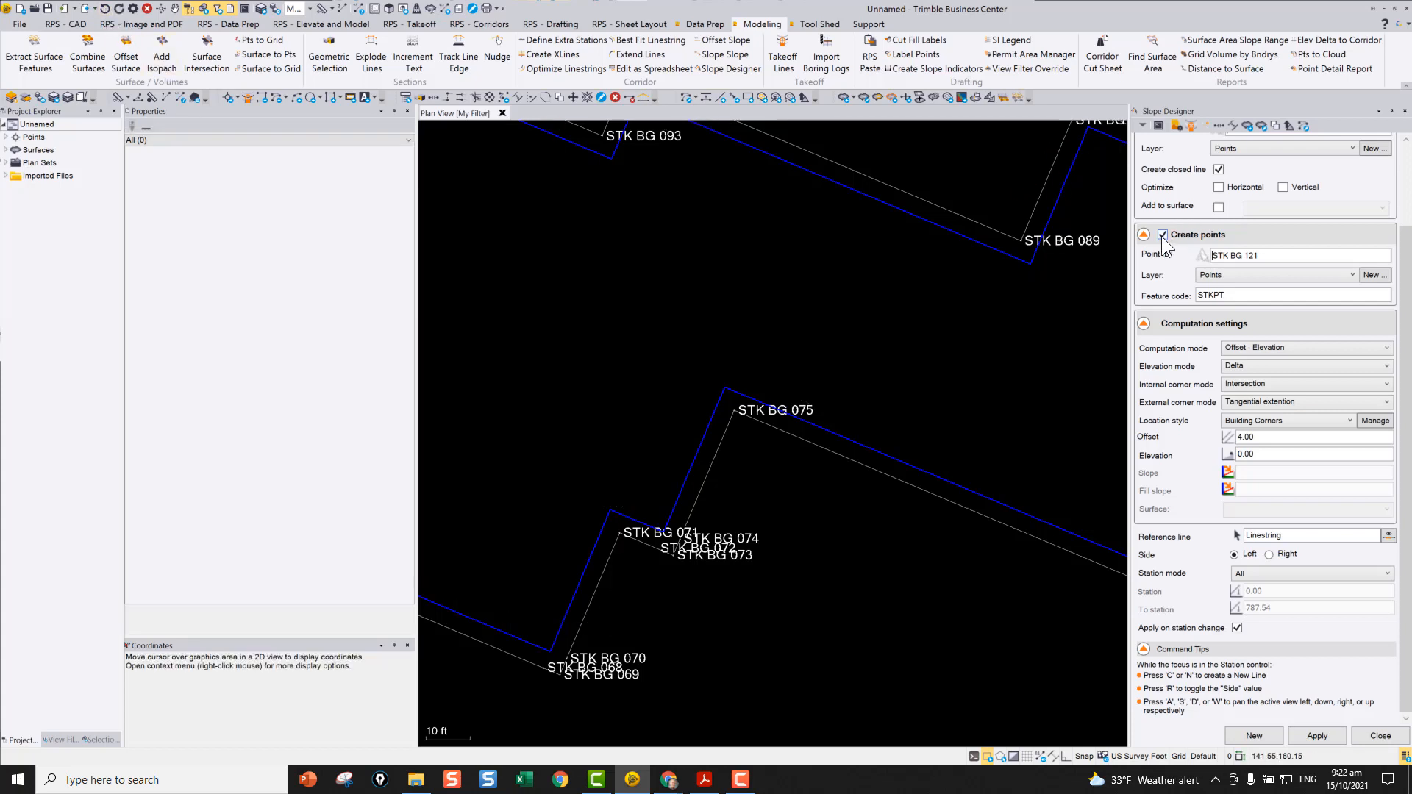
# - Turn off line creation and create only the 4 ft corner offset points on the Left side of the building outline
pyautogui.scroll(2, 1164, 213)
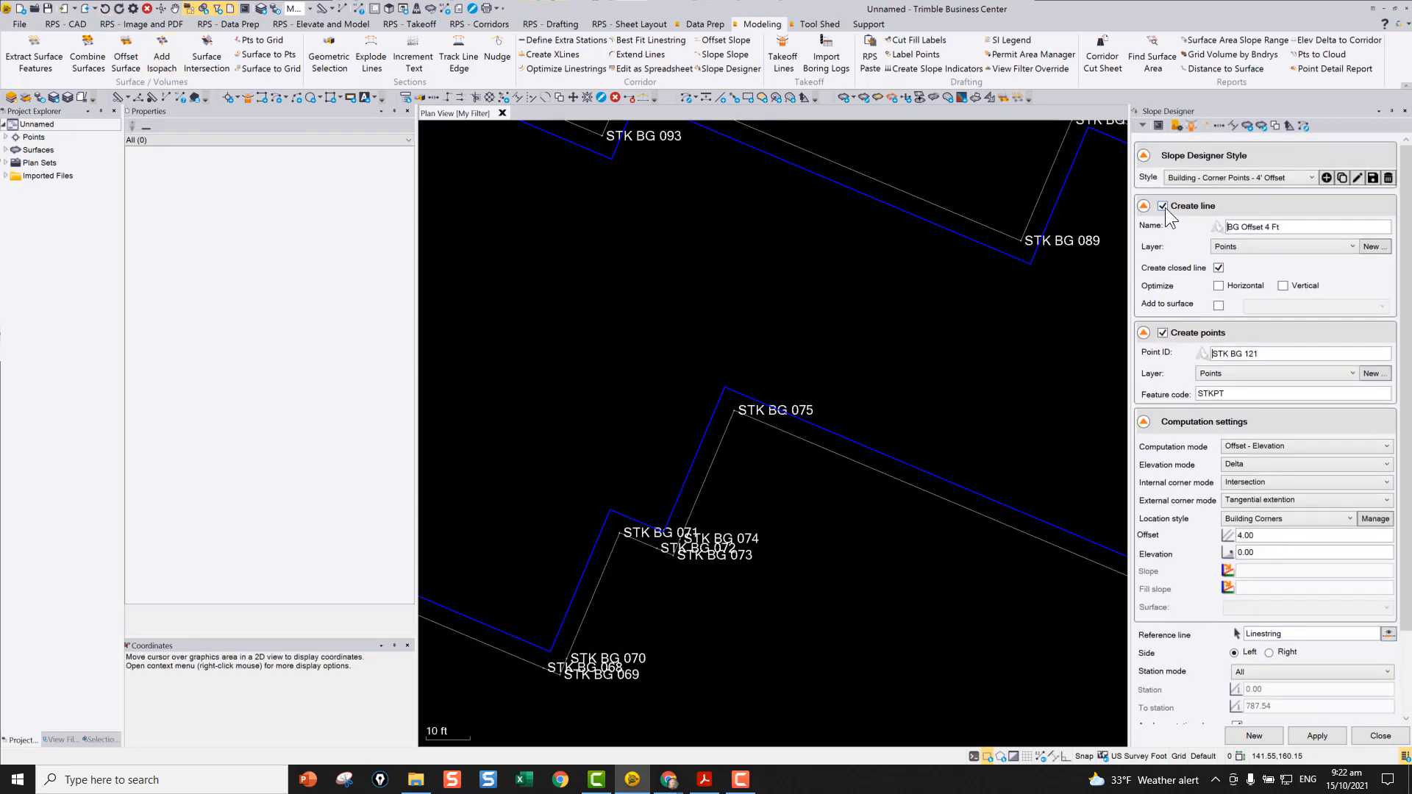
pyautogui.click(1162, 207)
pyautogui.click(1317, 736)
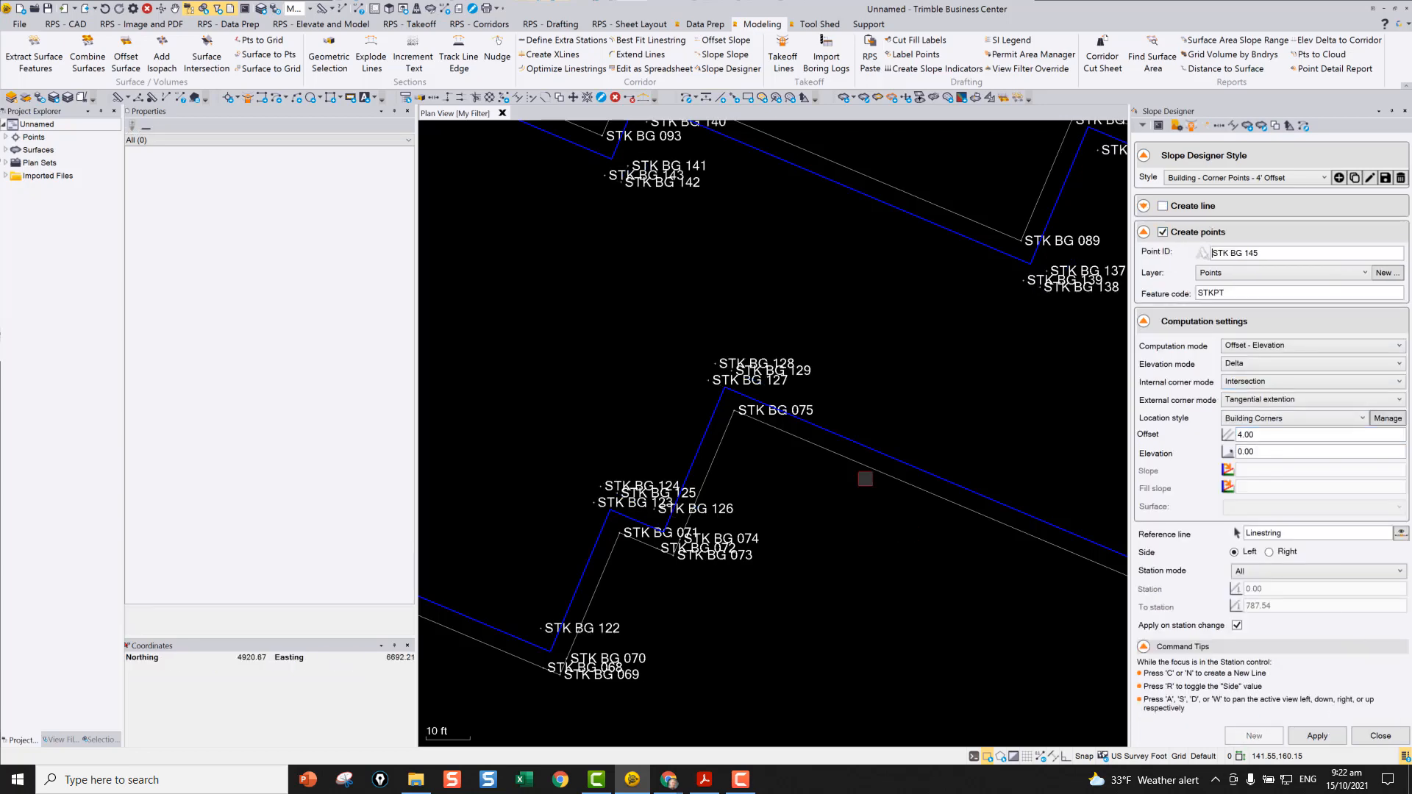
pyautogui.scroll(3, 761, 421)
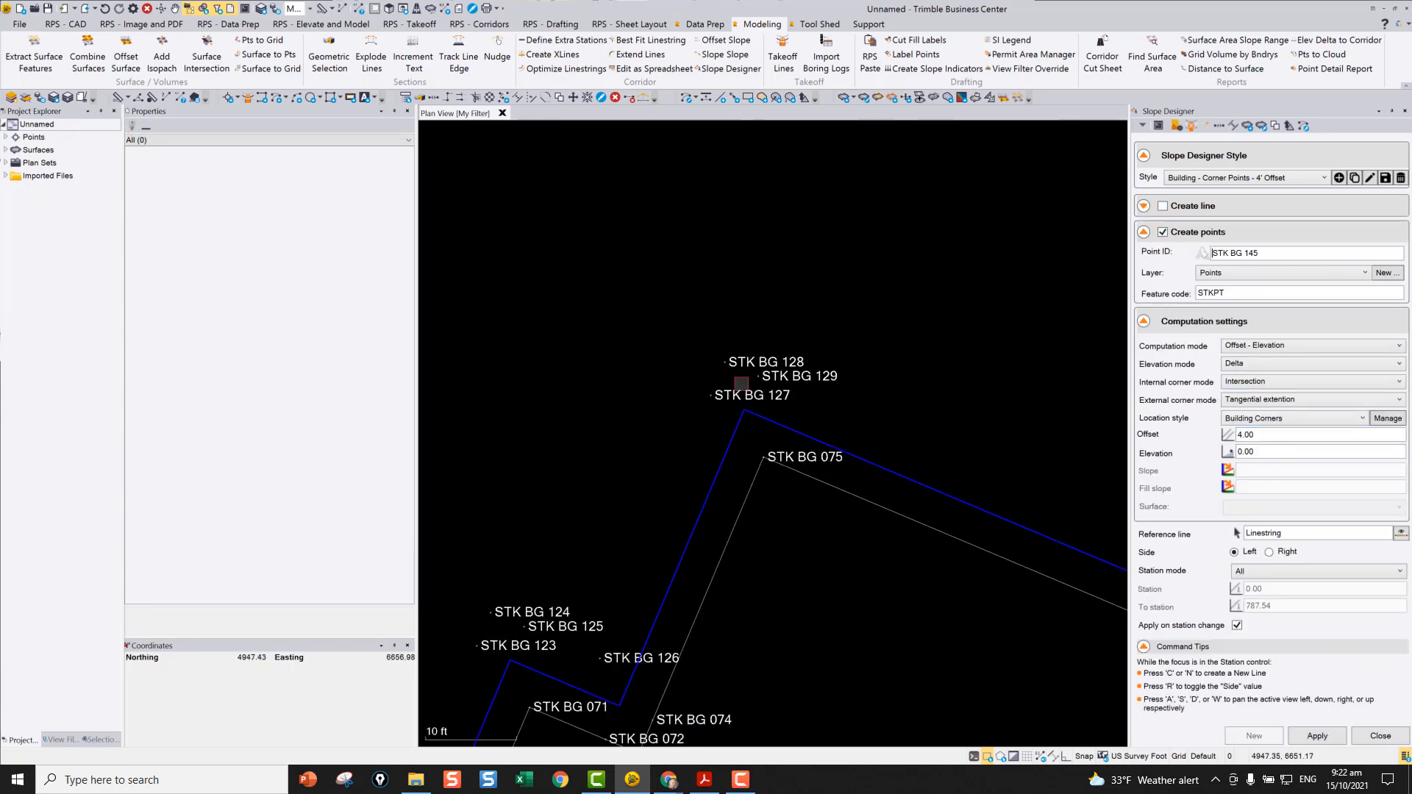
pyautogui.scroll(-4, 791, 441)
pyautogui.moveTo(877, 408); pyautogui.dragTo(794, 404, button='middle')
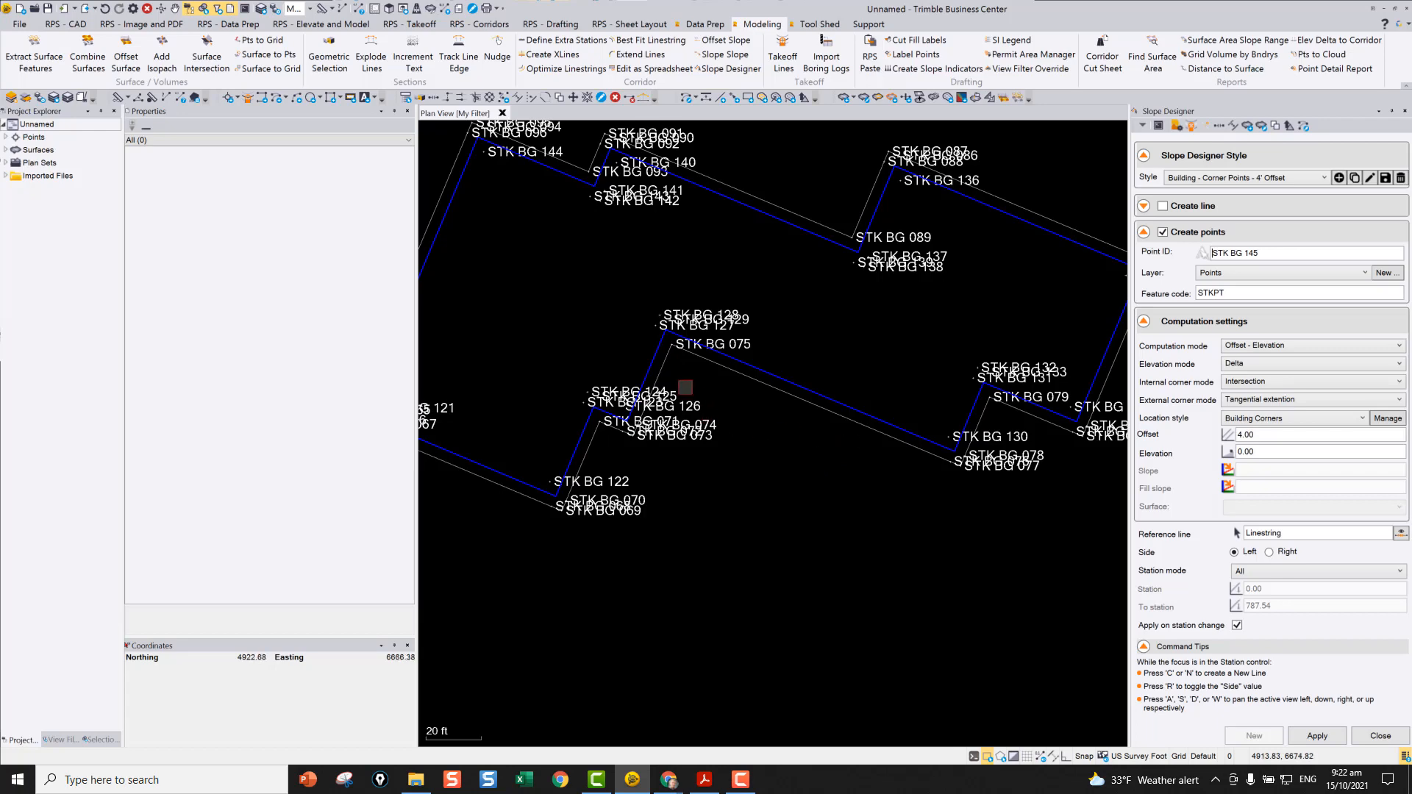
# - Create points along the BG Offset 4 Ft line with the style Building - Interval Points (4 Intervals)
pyautogui.click(1239, 180)
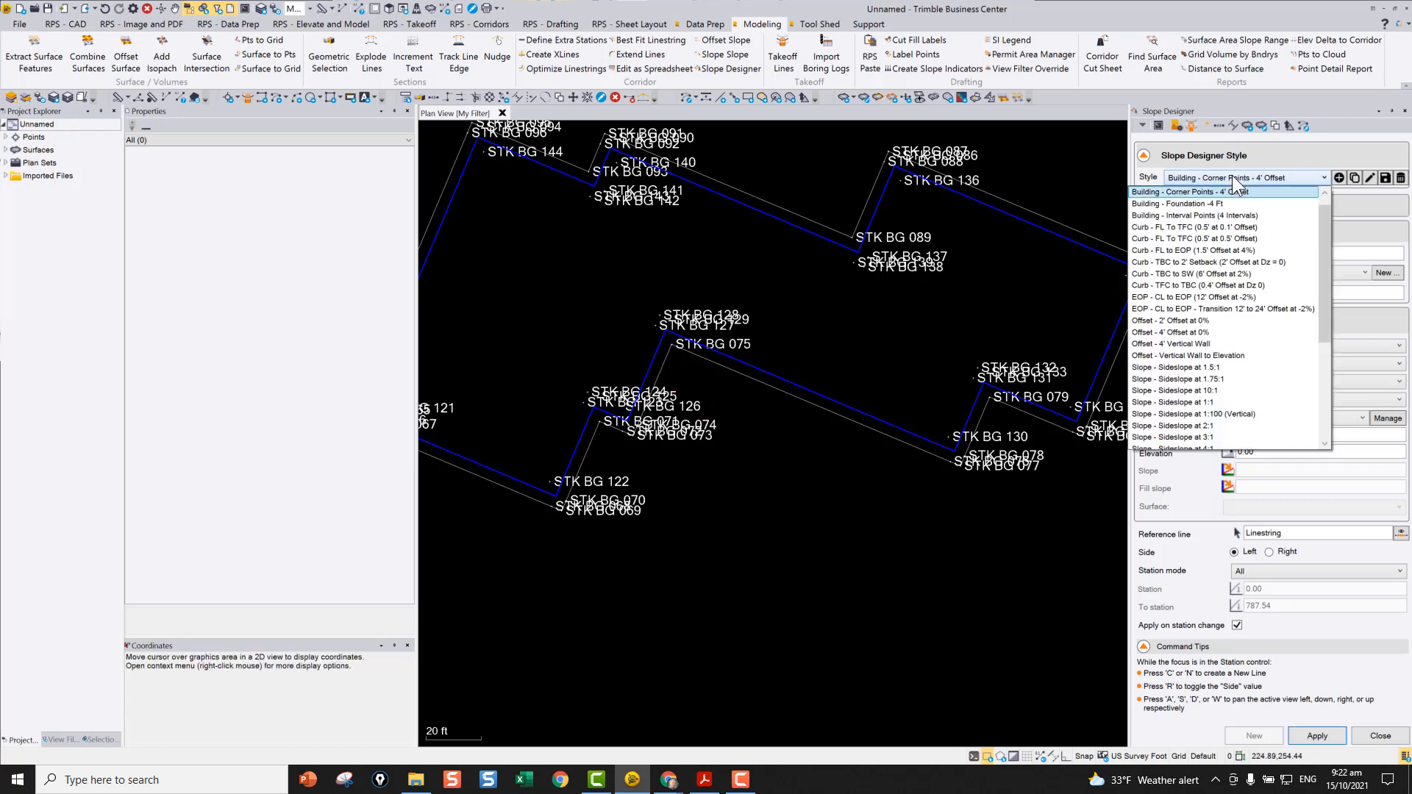
pyautogui.click(1224, 215)
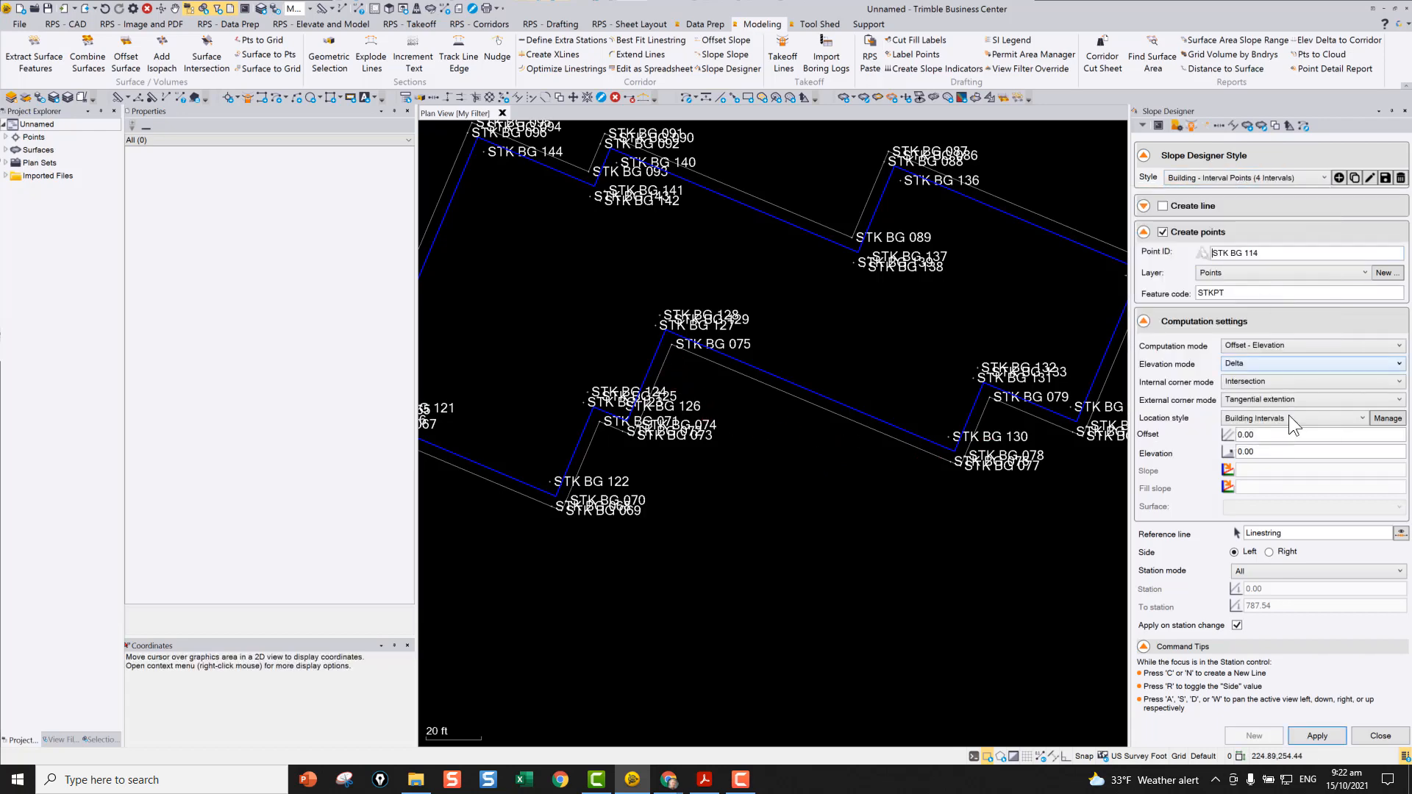
pyautogui.click(1279, 533)
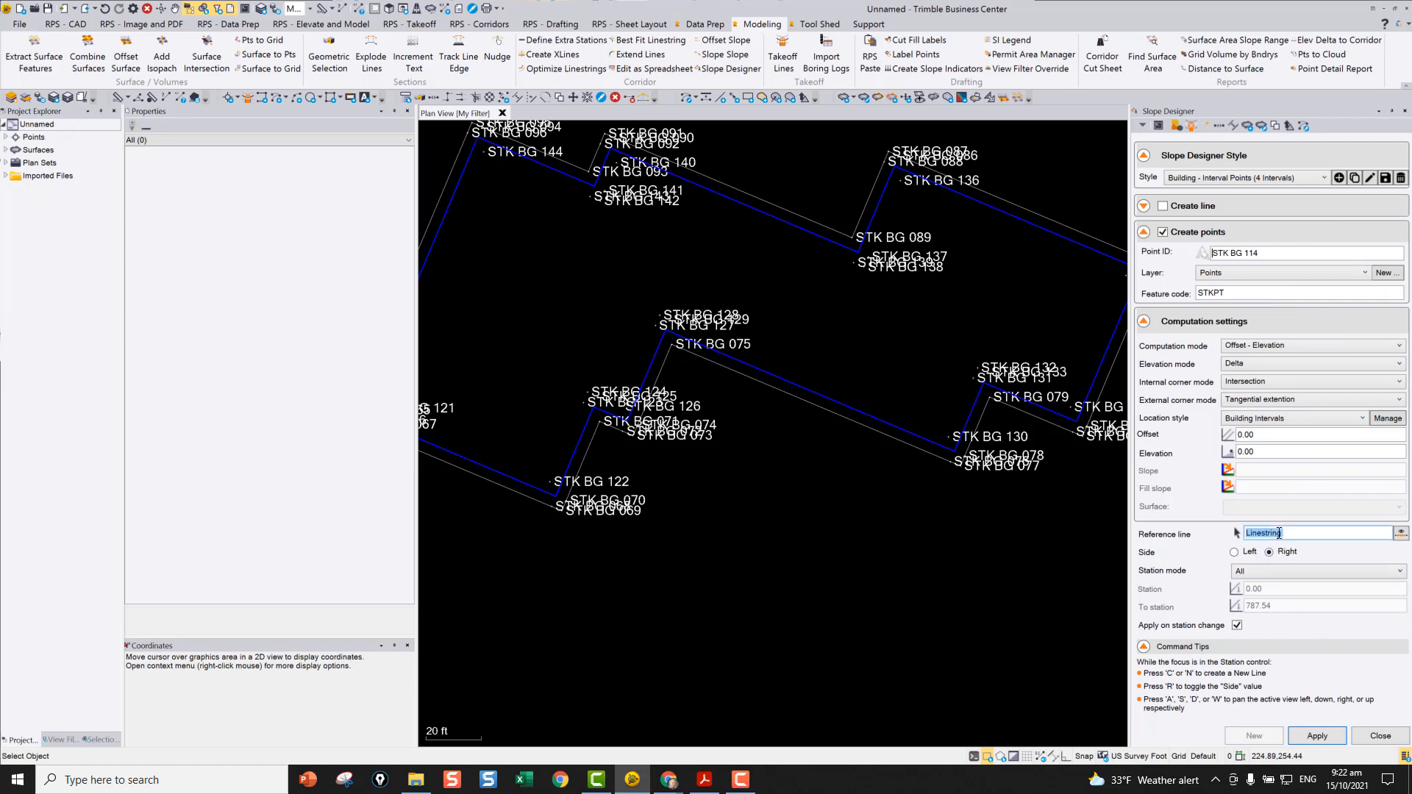
pyautogui.click(766, 388)
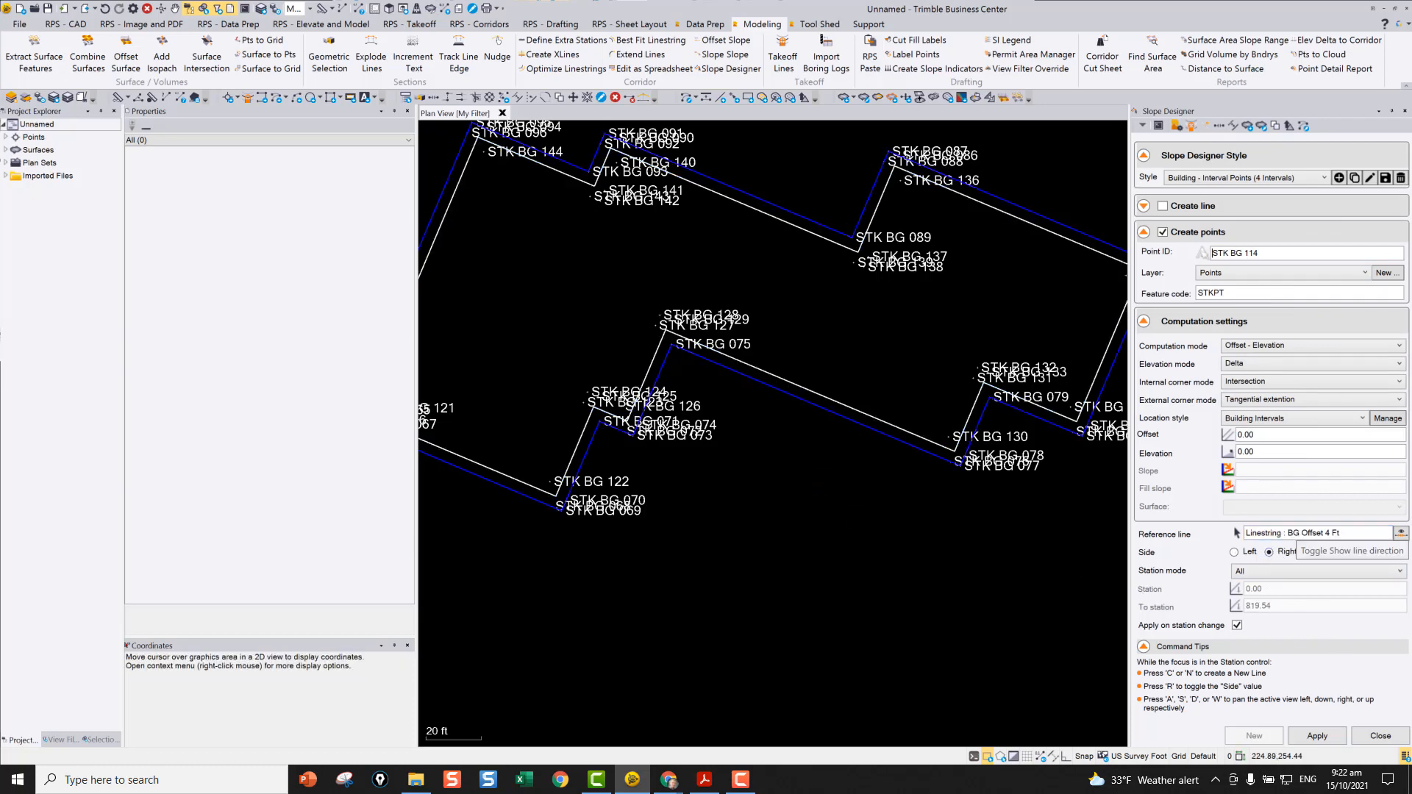
pyautogui.scroll(3, 879, 427)
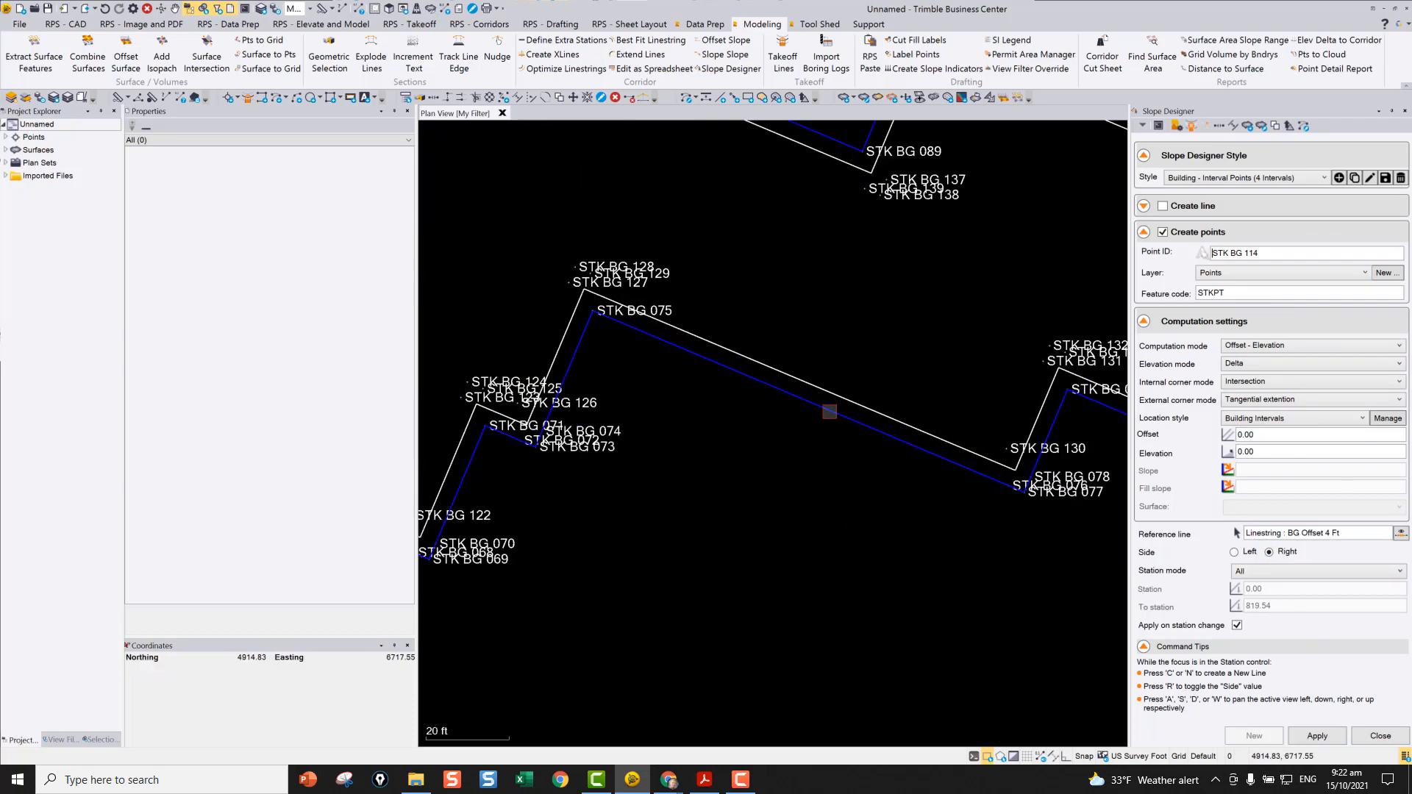
pyautogui.click(1316, 735)
pyautogui.scroll(-2, 1066, 526)
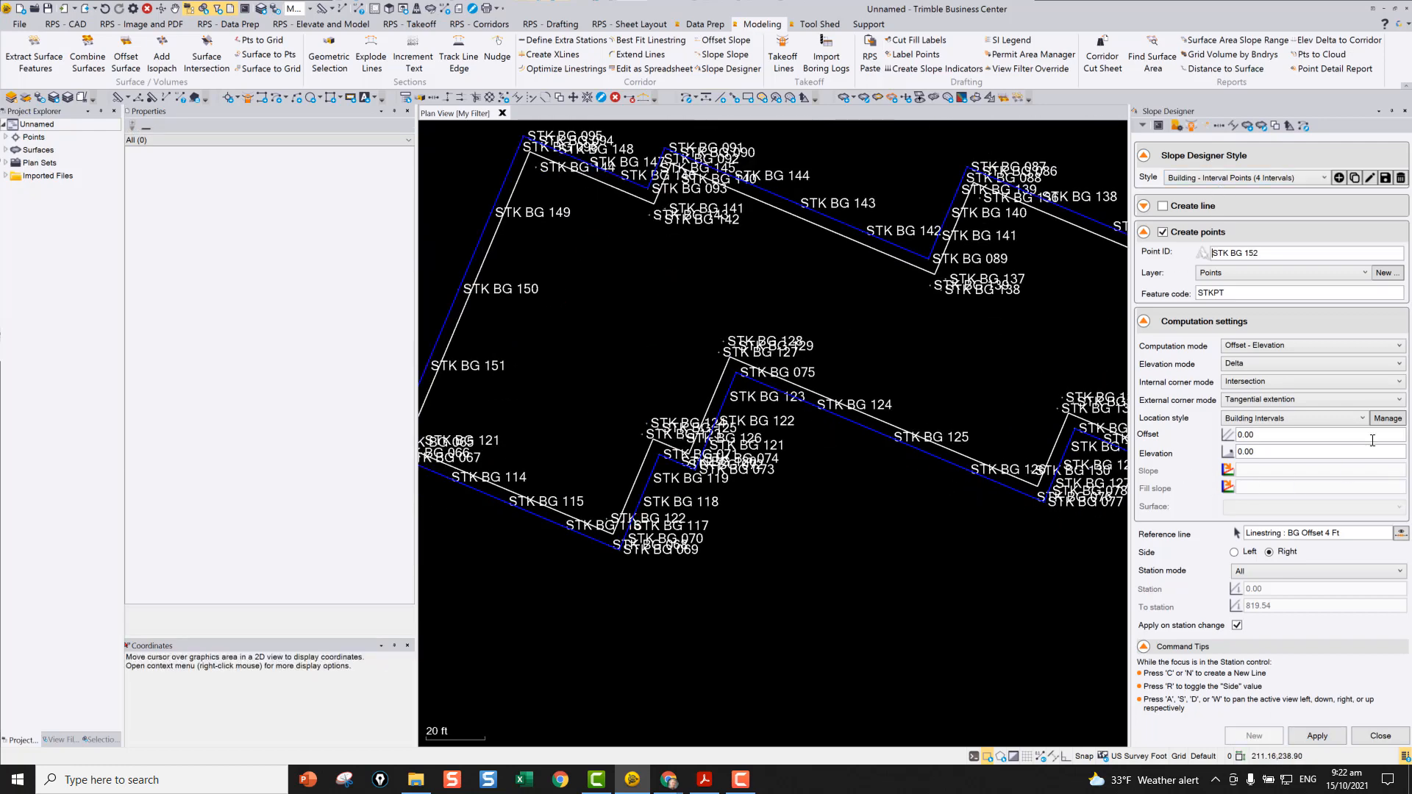
# - Review the interval settings of the Building Intervals location style and close the settings
pyautogui.click(1387, 417)
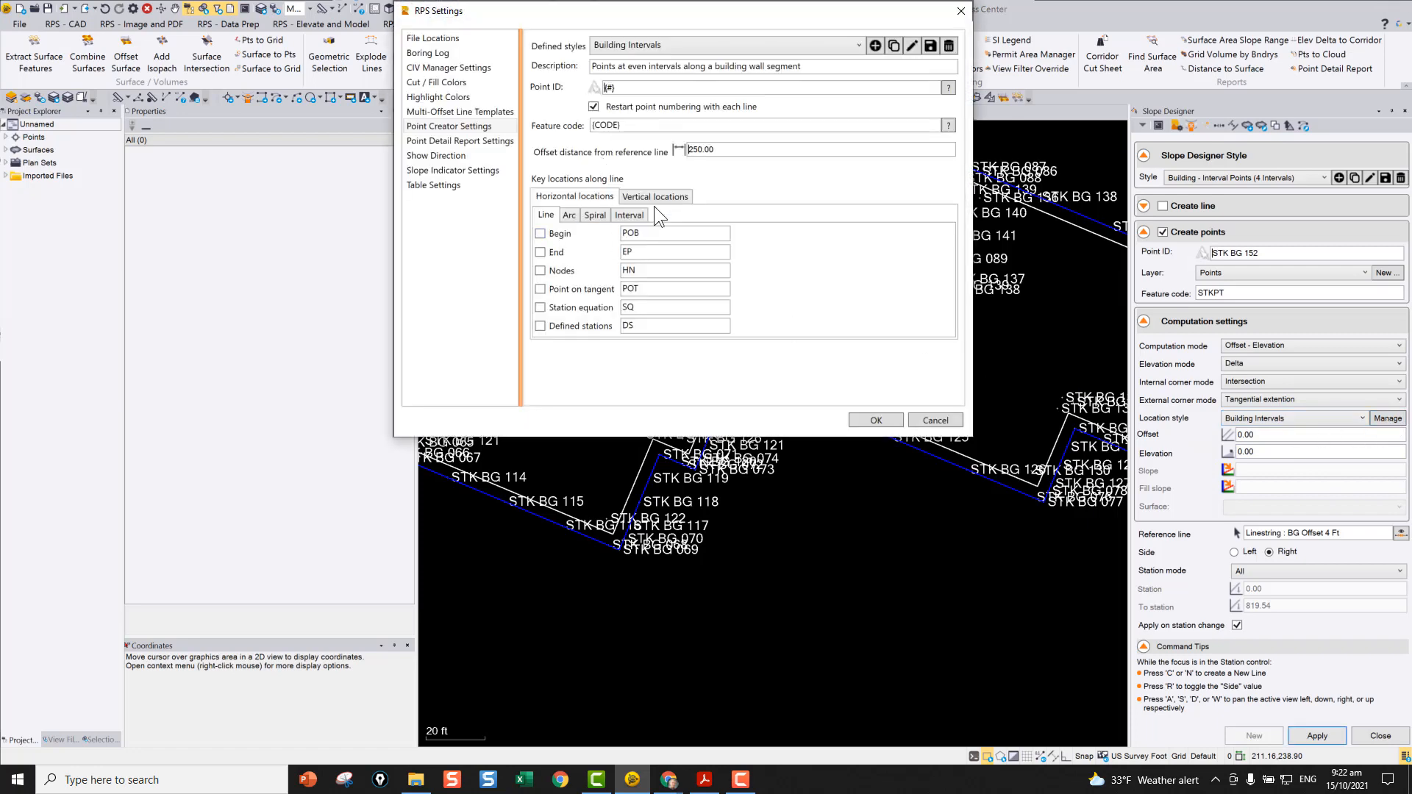
pyautogui.click(630, 217)
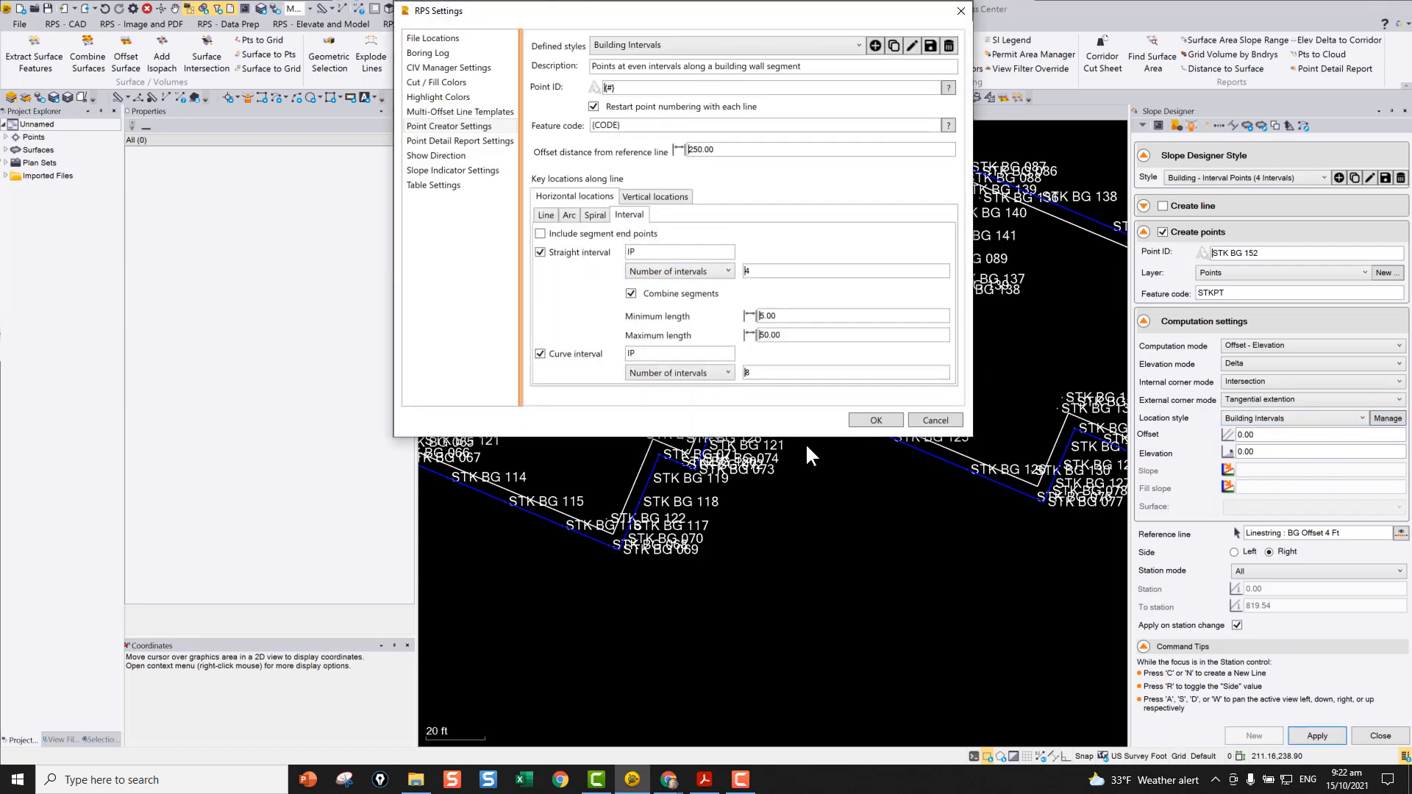
pyautogui.click(875, 420)
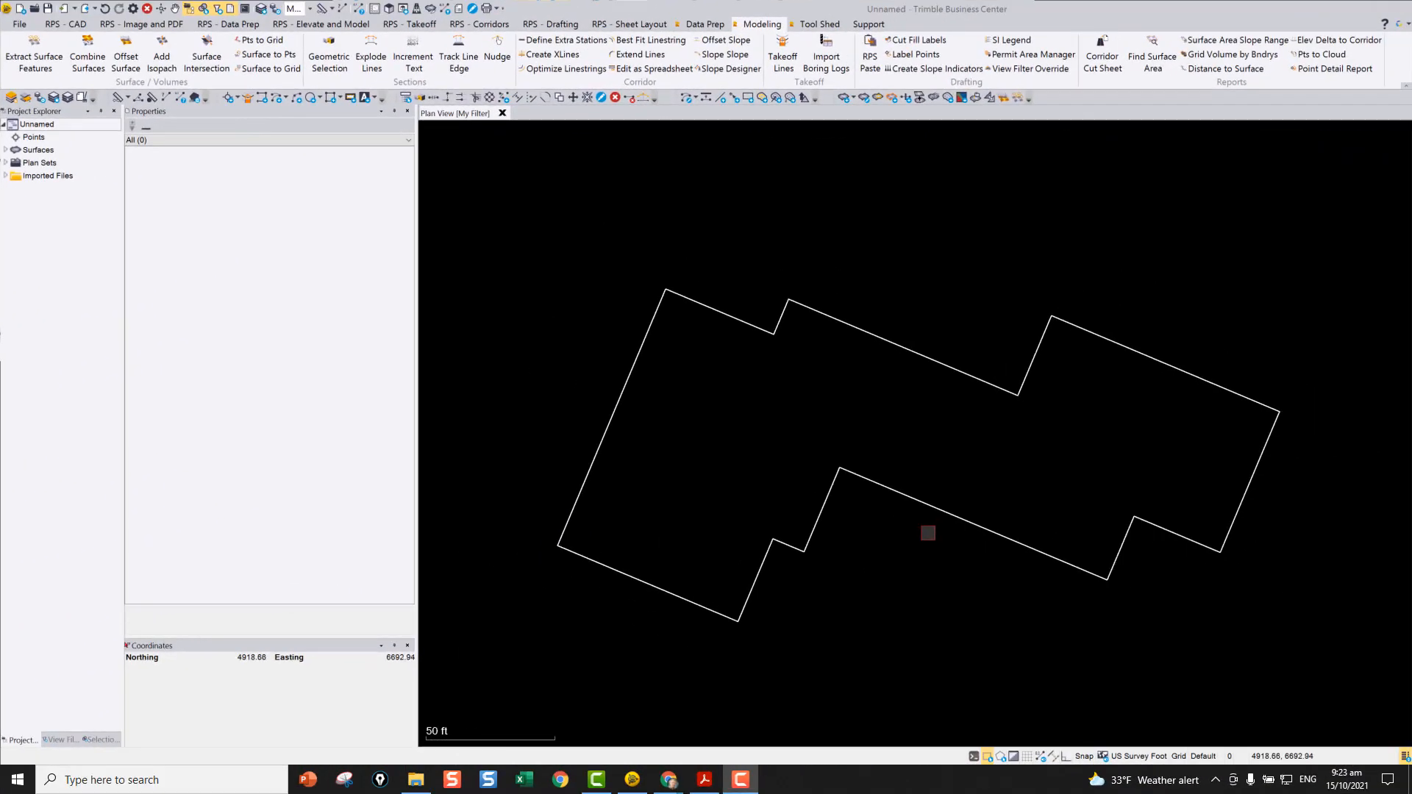
# - Create a closed offset line on the building outline's Right side with the style Offset - 2' Offset at 0%, for all stations
pyautogui.scroll(2, 919, 514)
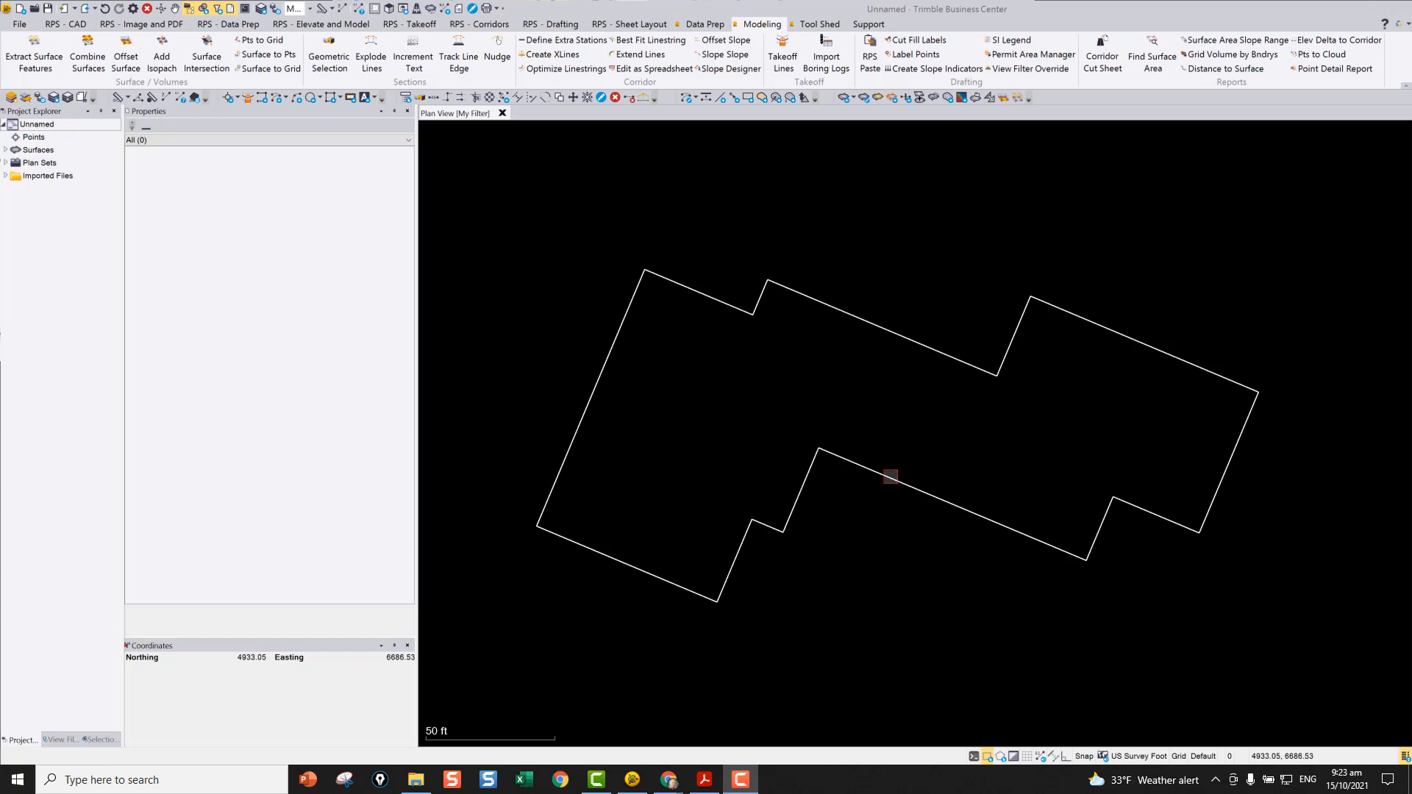
pyautogui.click(734, 67)
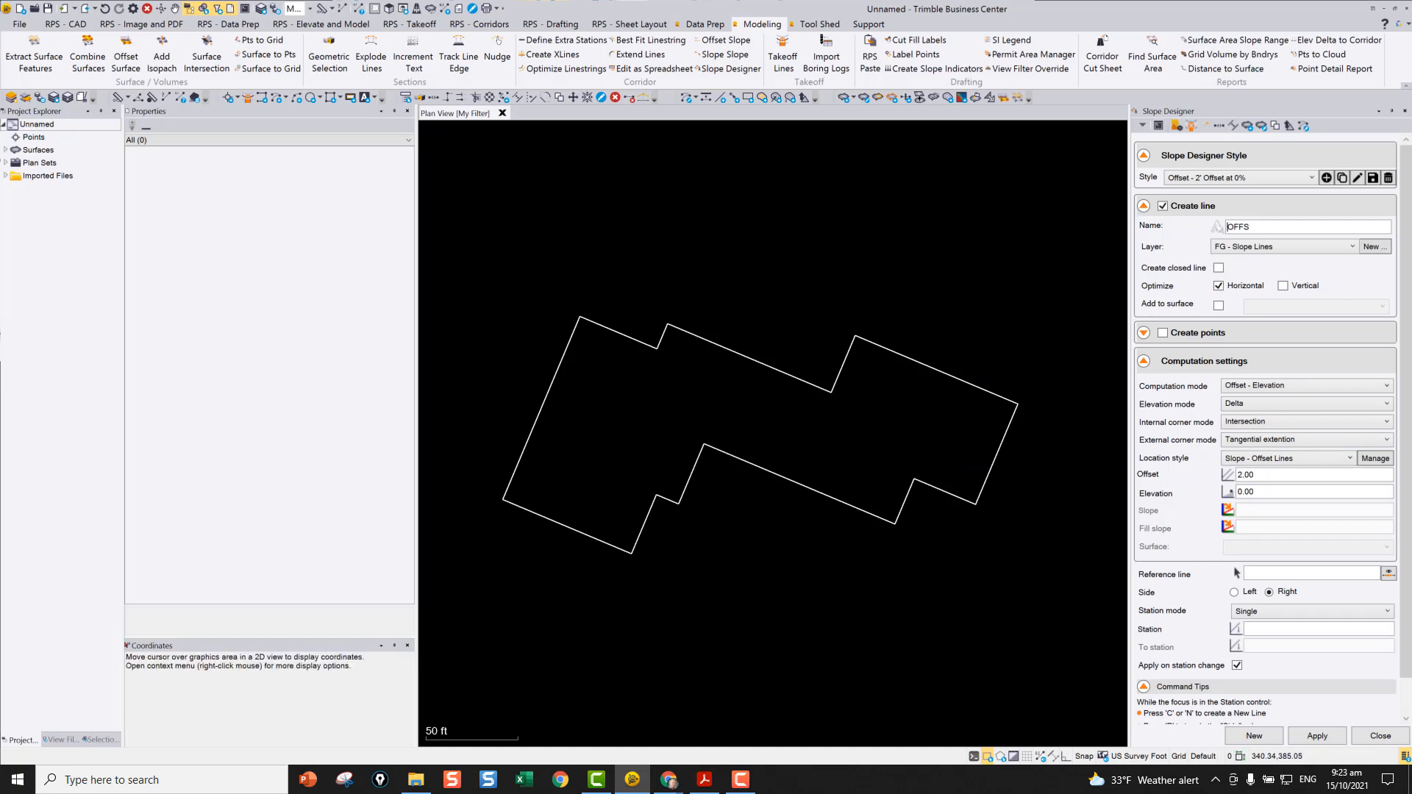
pyautogui.scroll(-2, 707, 489)
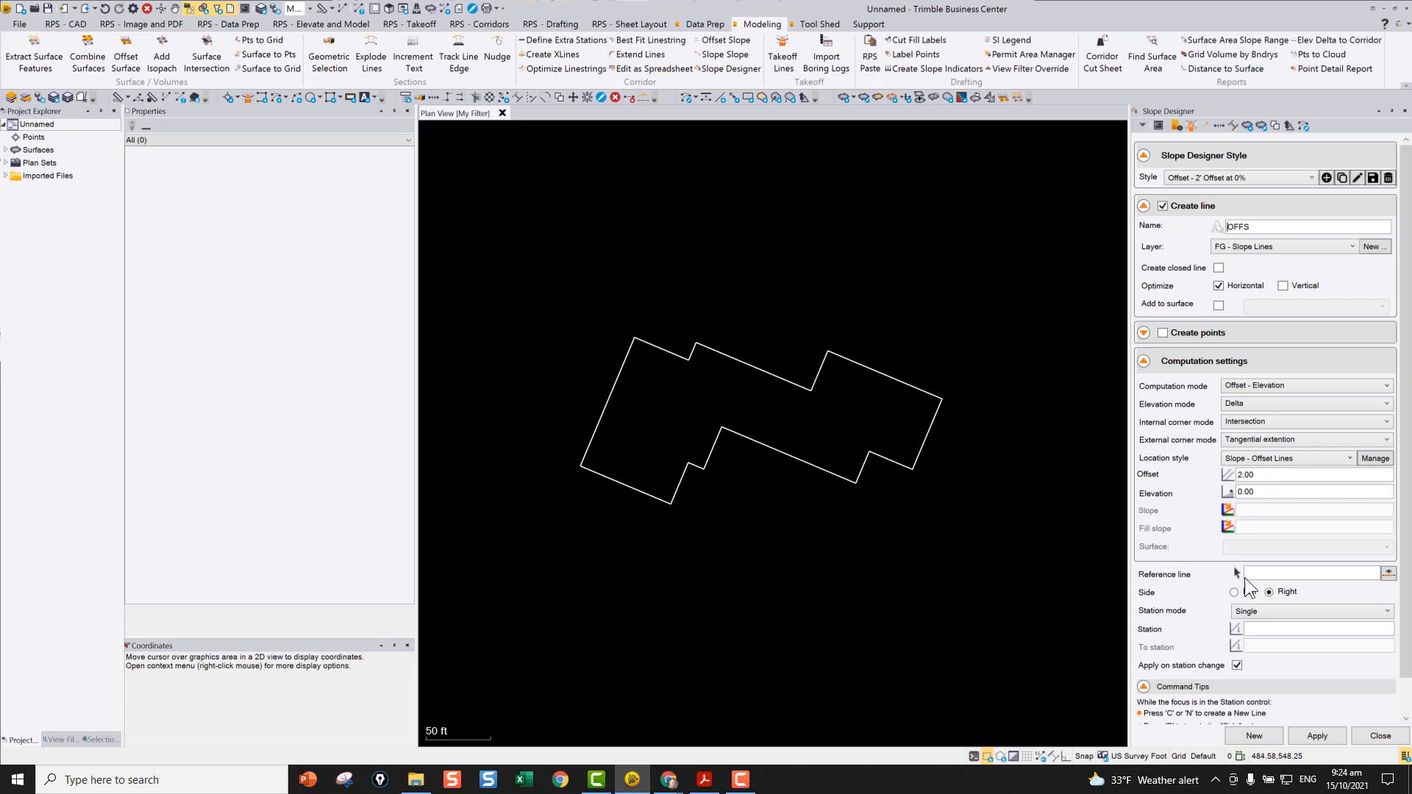
pyautogui.click(833, 473)
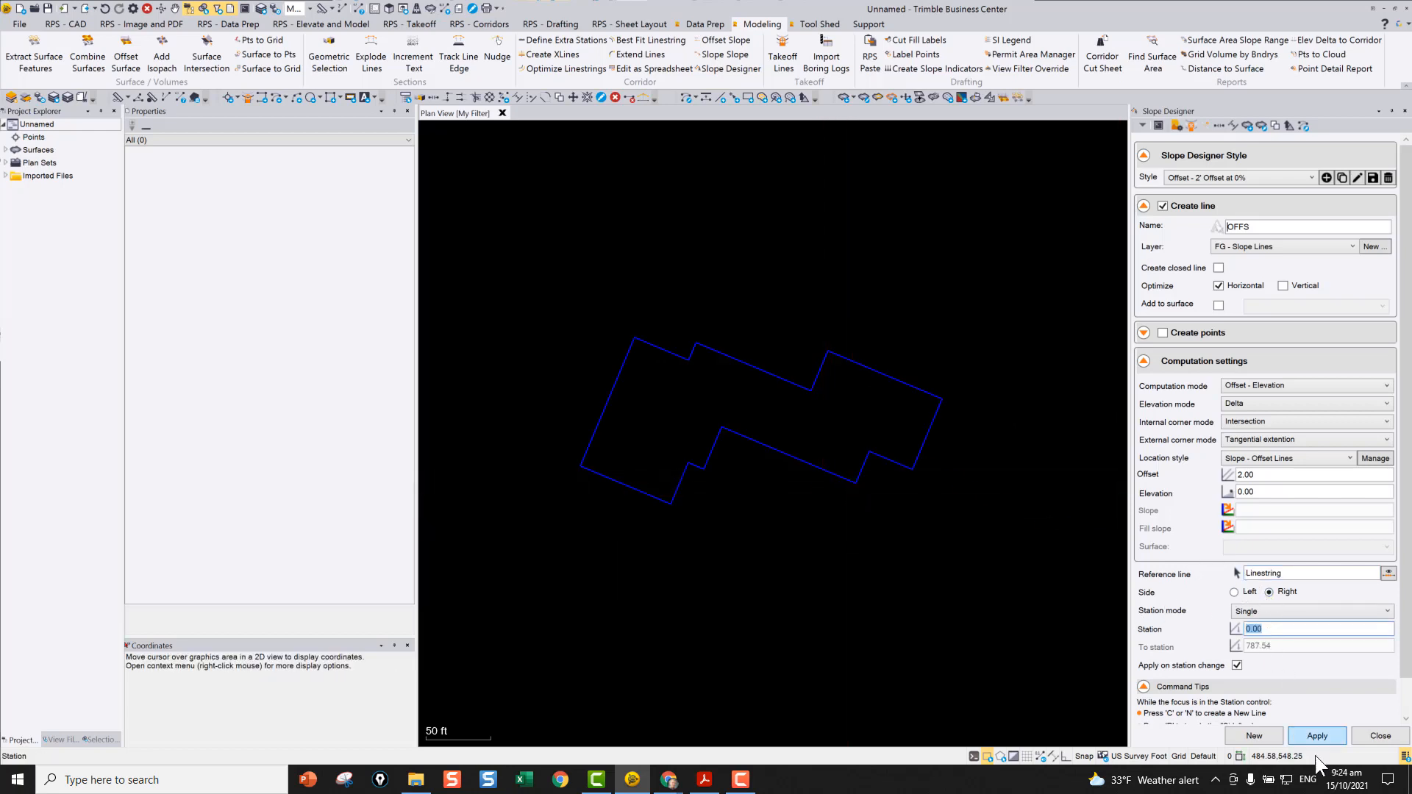
pyautogui.click(1250, 611)
pyautogui.click(1243, 626)
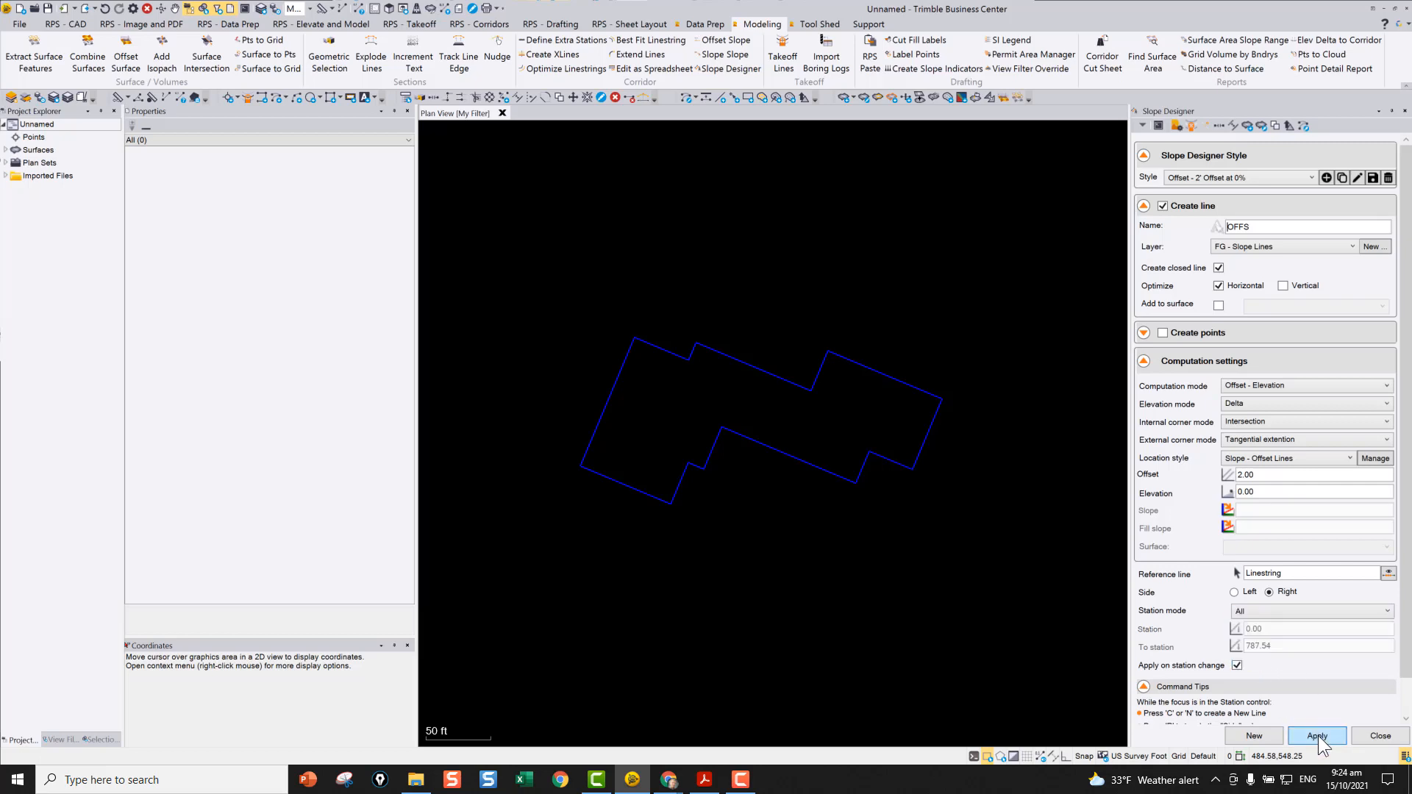
pyautogui.click(1318, 736)
# - Create a second closed 2 ft offset line on the Left side of the building outline
pyautogui.scroll(3, 743, 449)
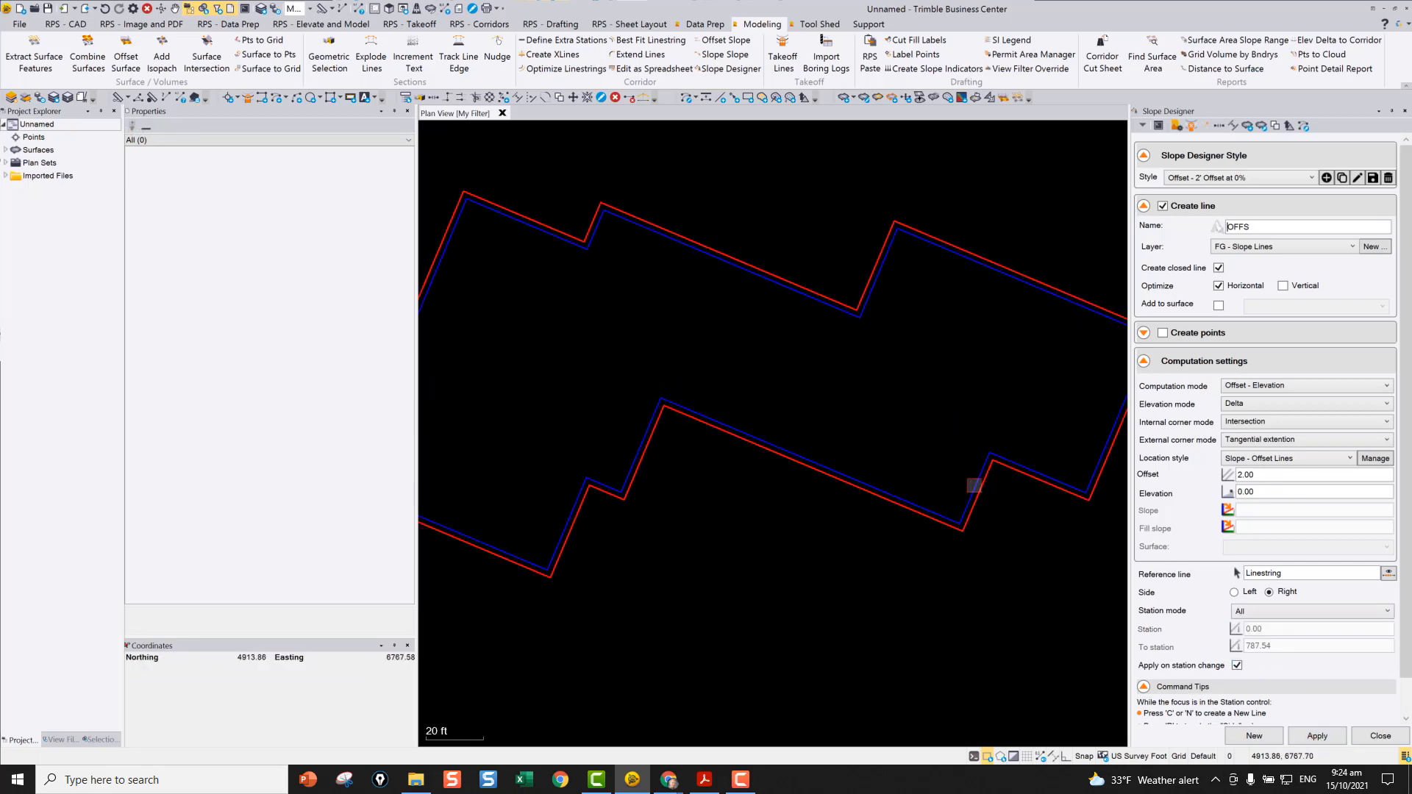
pyautogui.scroll(3, 949, 500)
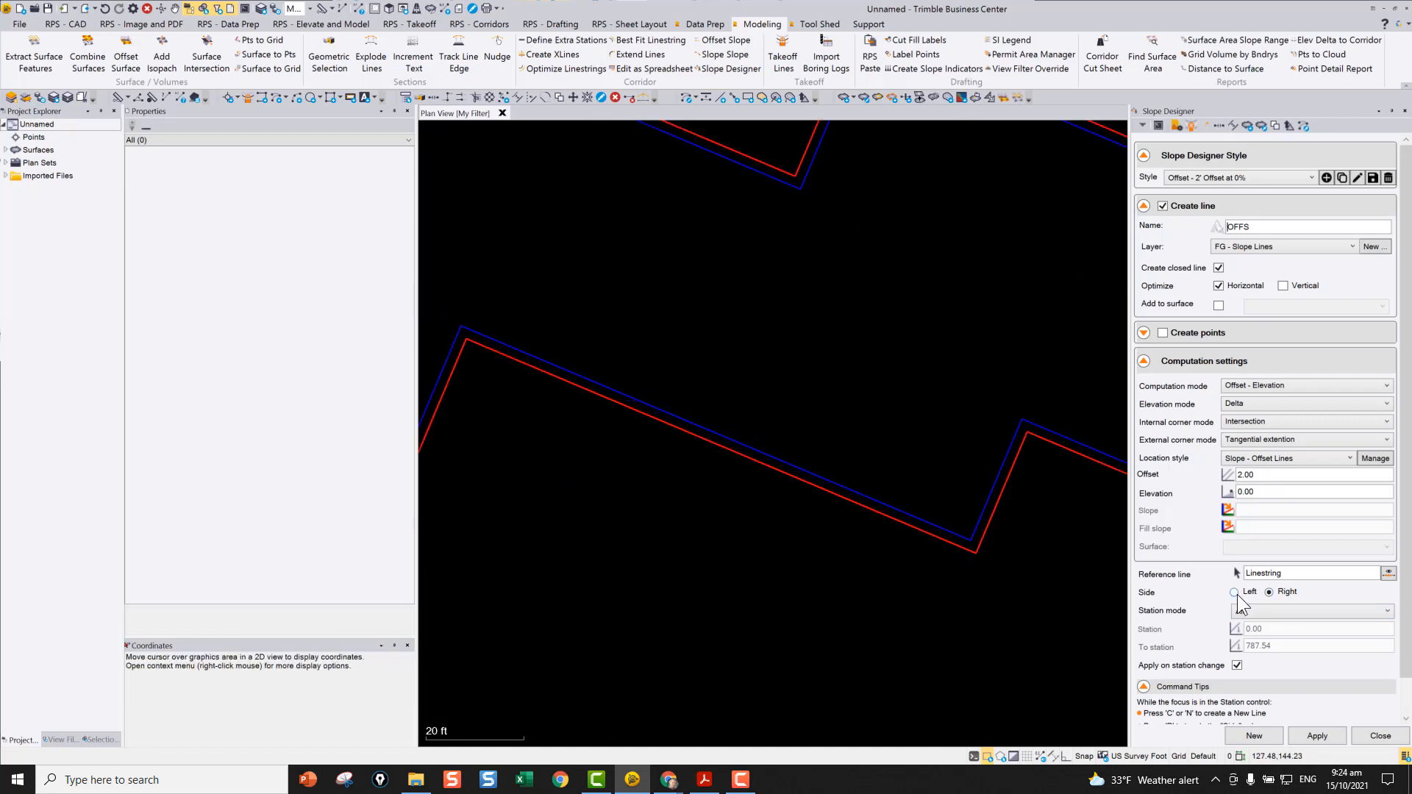
pyautogui.click(1234, 592)
pyautogui.click(1318, 732)
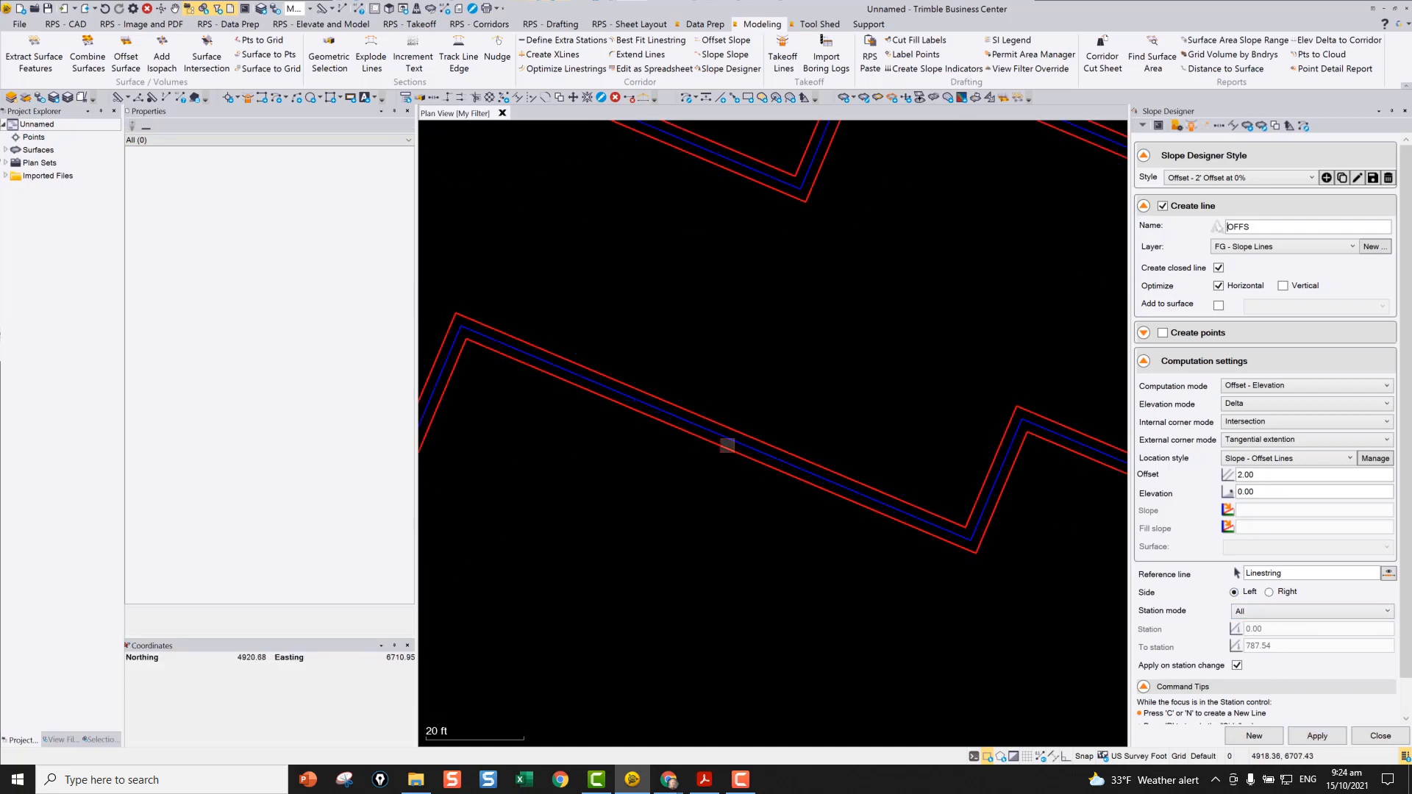
# - Create a closed Wall Top line on the Right side of the outer 2 ft offset line with the style Offset - 4' Vertical Wall
pyautogui.click(1213, 178)
pyautogui.scroll(2, 1213, 179)
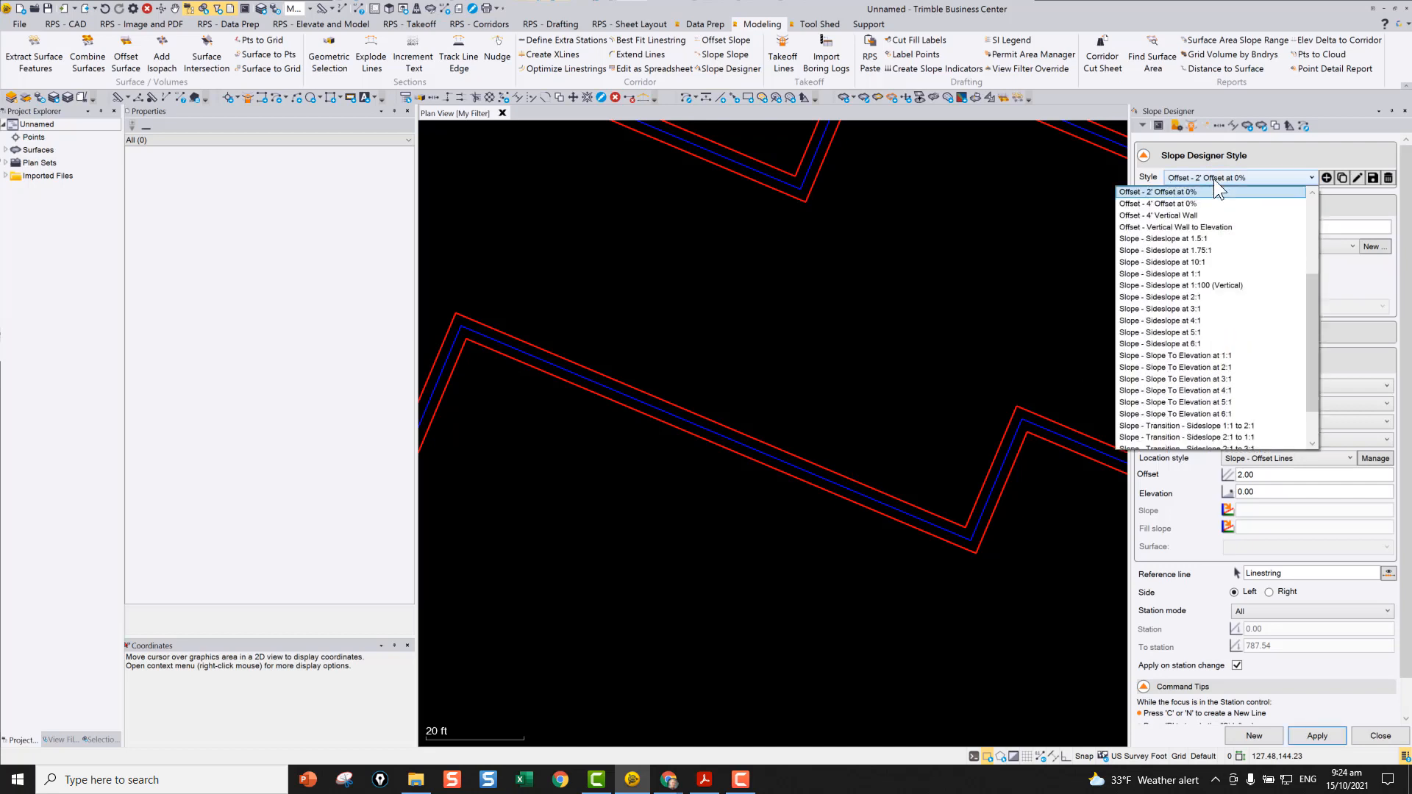
pyautogui.click(1199, 227)
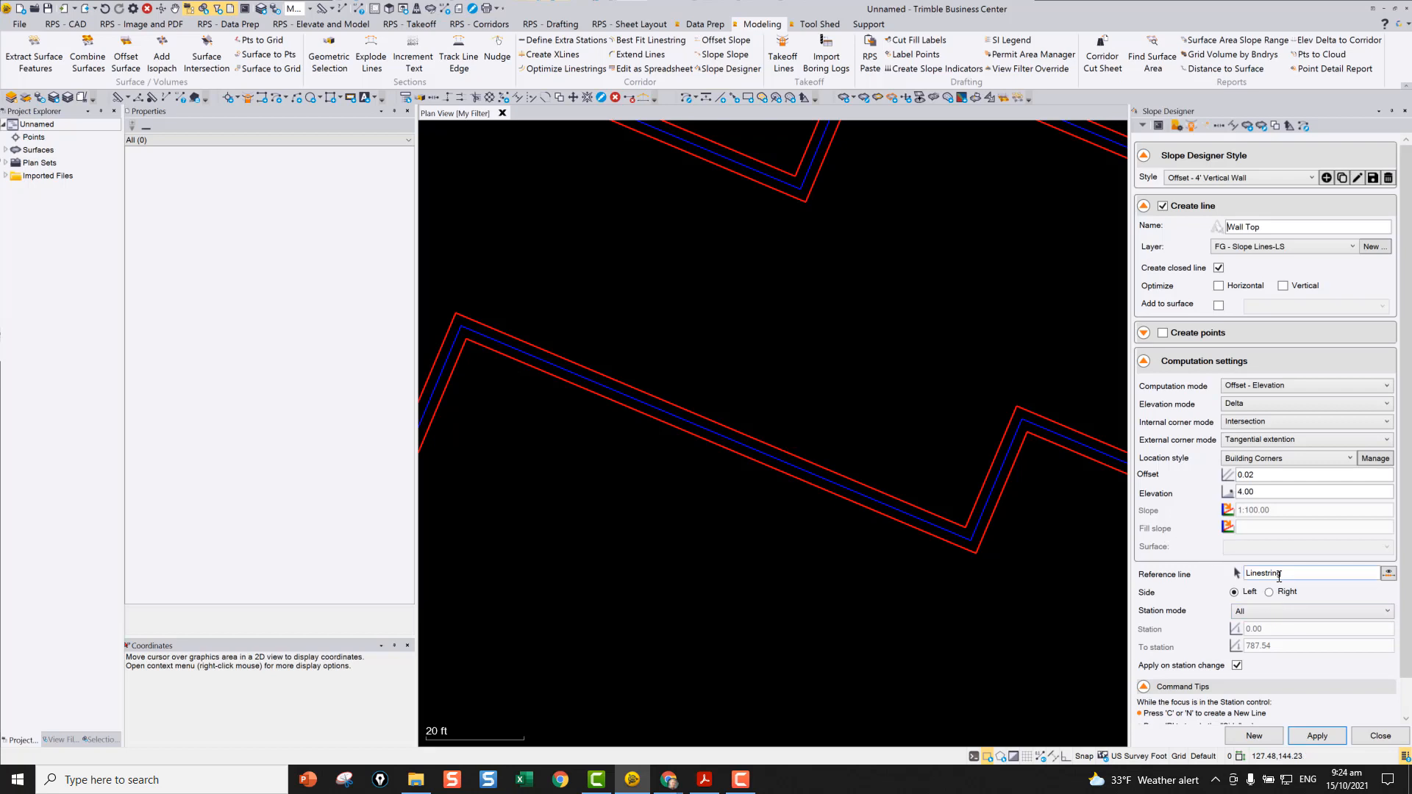
pyautogui.click(919, 535)
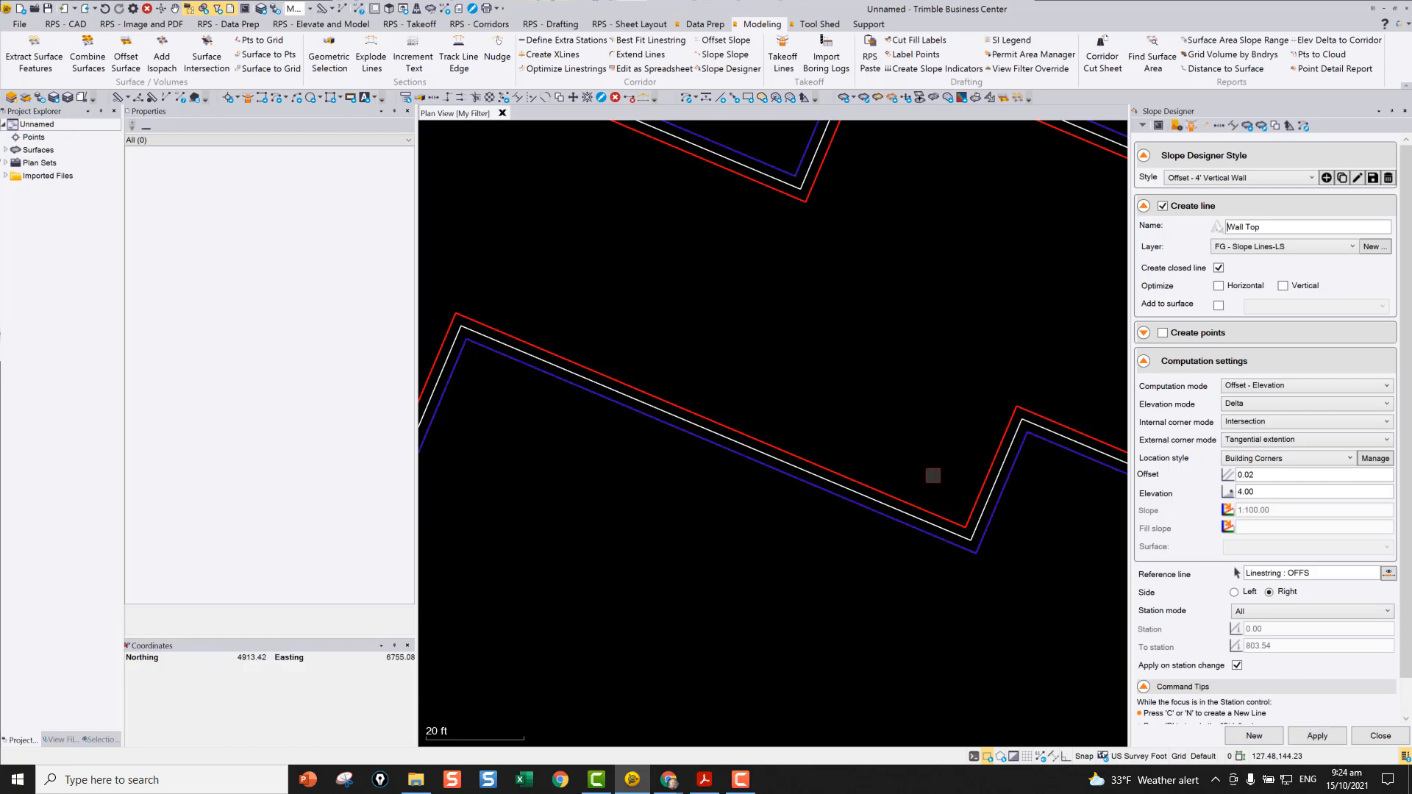
# - Create a closed Wall Top line on the Left side of the inner 2 ft offset line and check both wall tops in 3D
pyautogui.scroll(3, 882, 488)
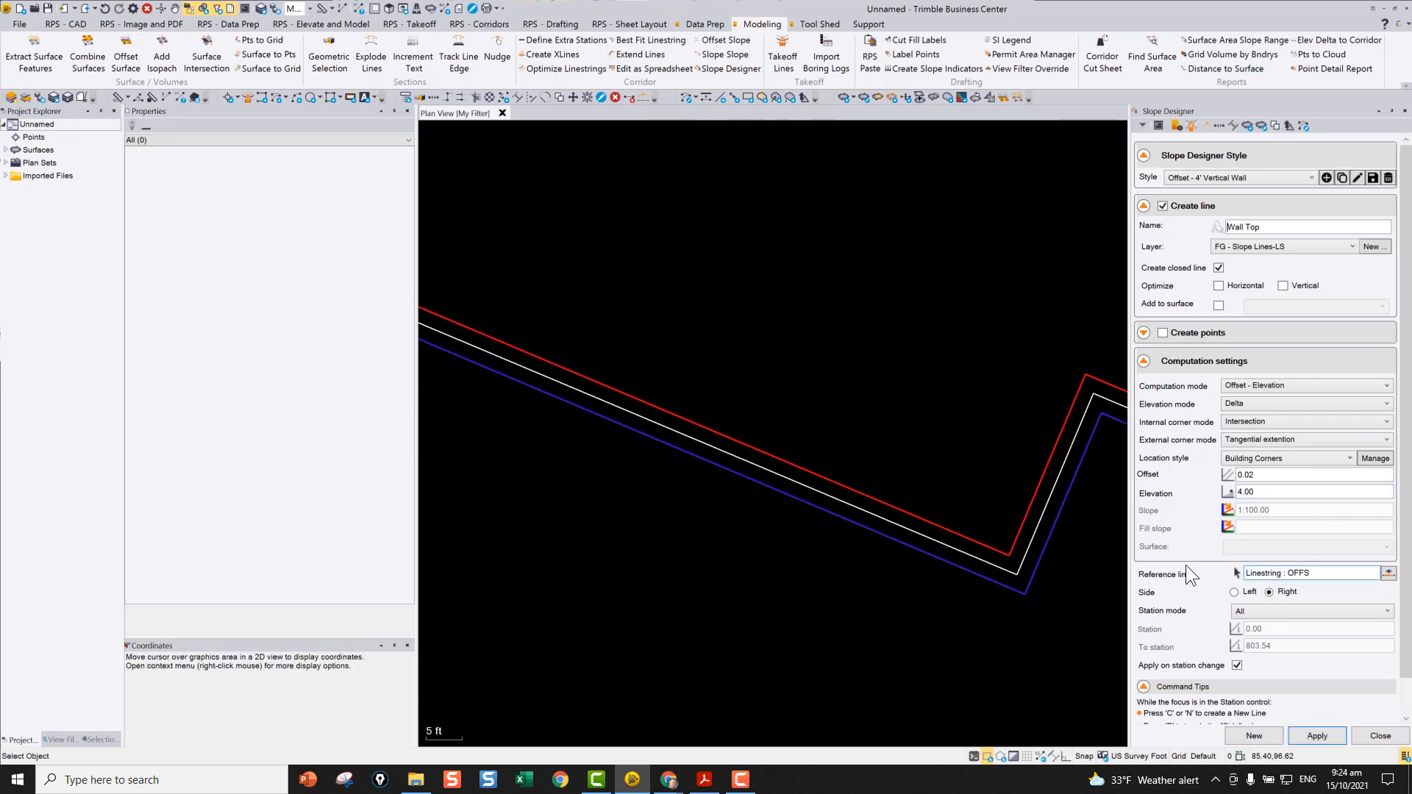
pyautogui.click(960, 531)
pyautogui.click(1234, 593)
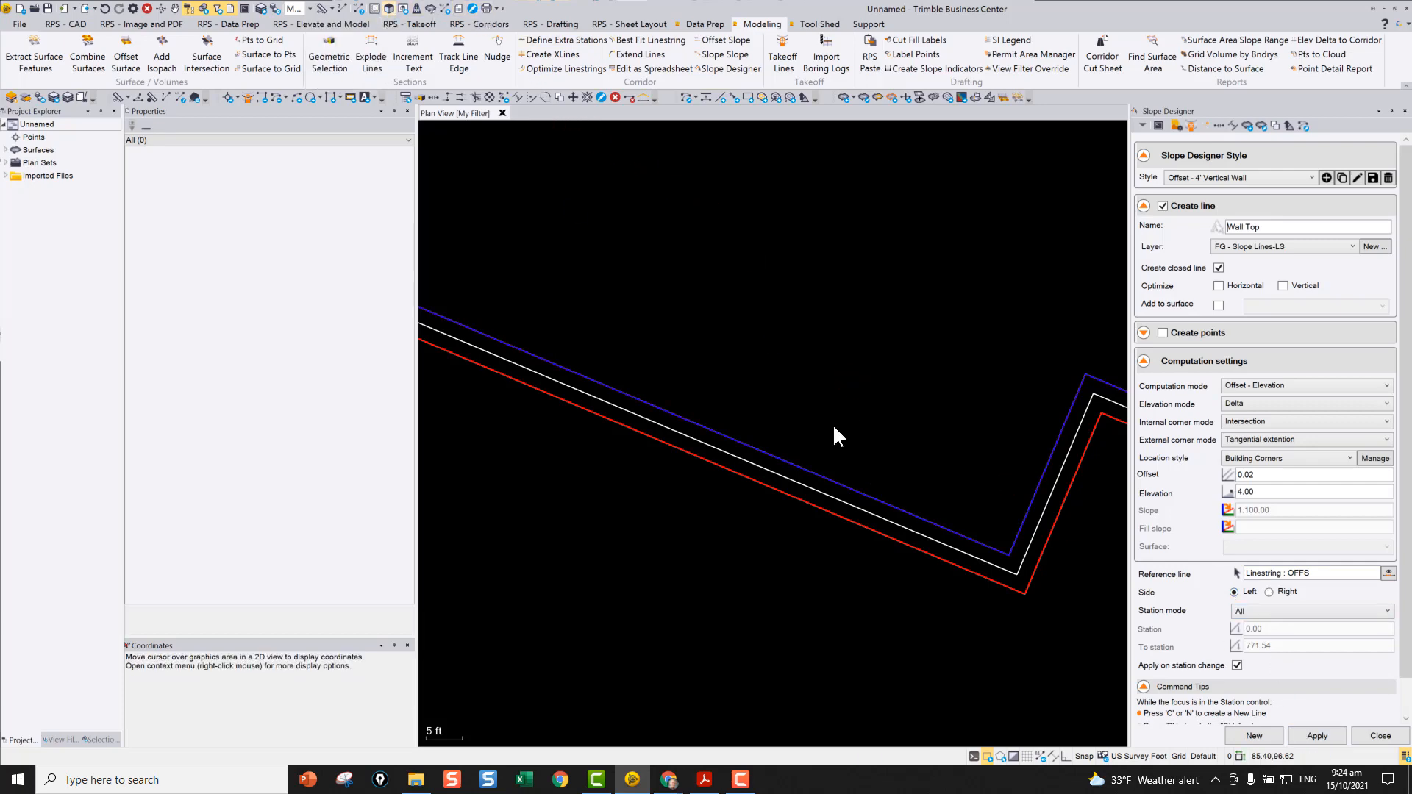
pyautogui.scroll(5, 816, 468)
pyautogui.moveTo(785, 488); pyautogui.dragTo(721, 487, button='right')
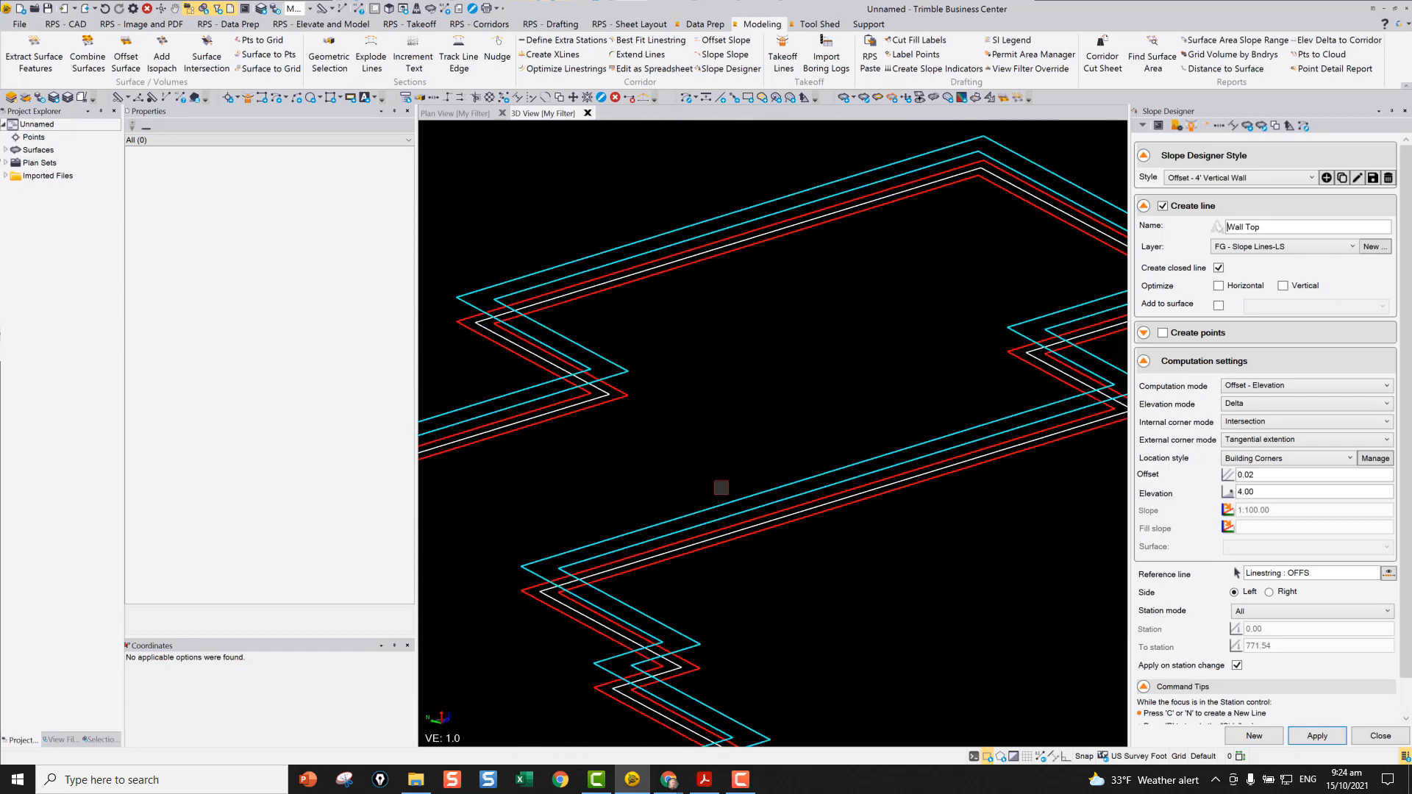
pyautogui.scroll(-3, 662, 493)
pyautogui.moveTo(703, 488); pyautogui.dragTo(675, 414, button='middle')
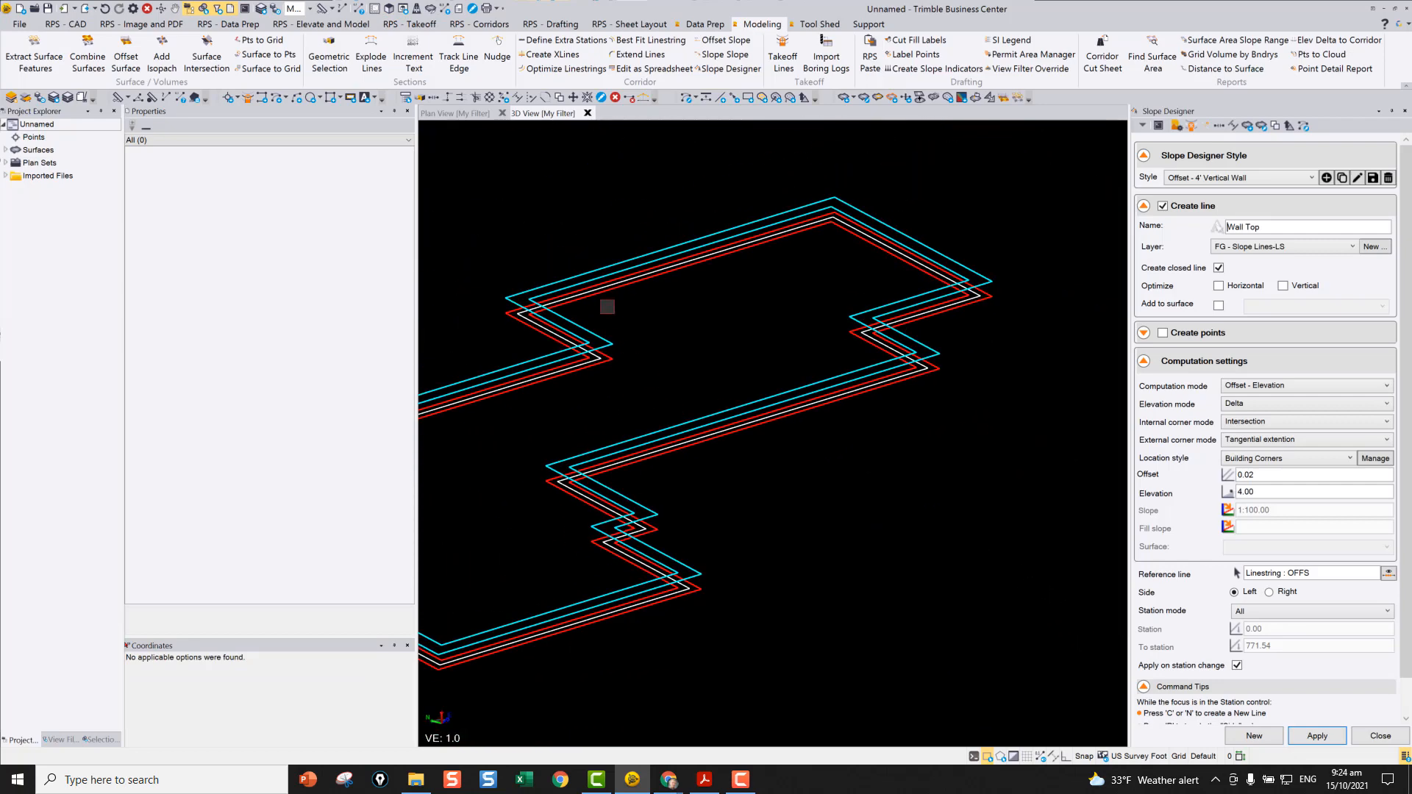
# - In plan view, create a closed line on the Right side of the outer Wall Top line with the style Offset - 4' Offset at 0%
pyautogui.click(461, 114)
pyautogui.scroll(-2, 940, 523)
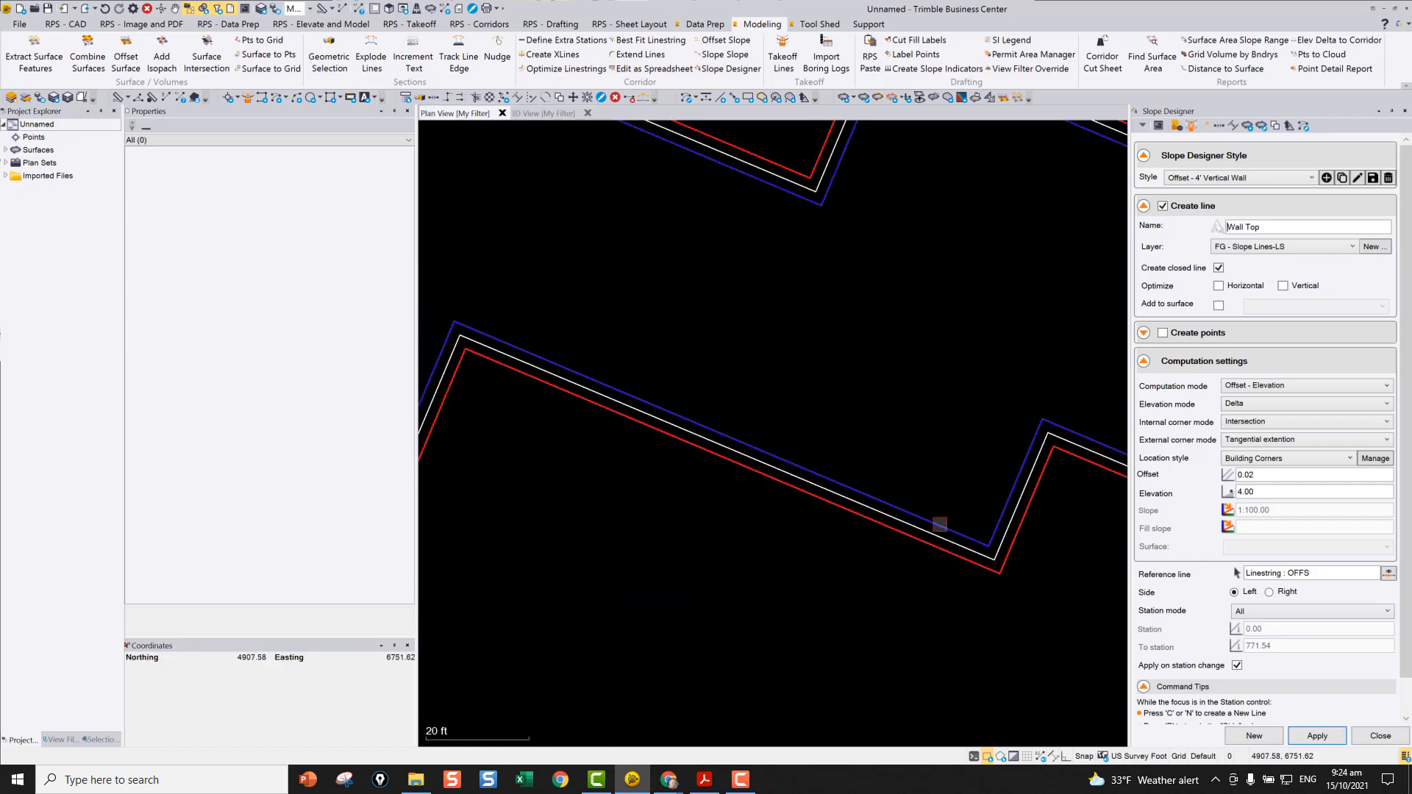
pyautogui.scroll(8, 940, 523)
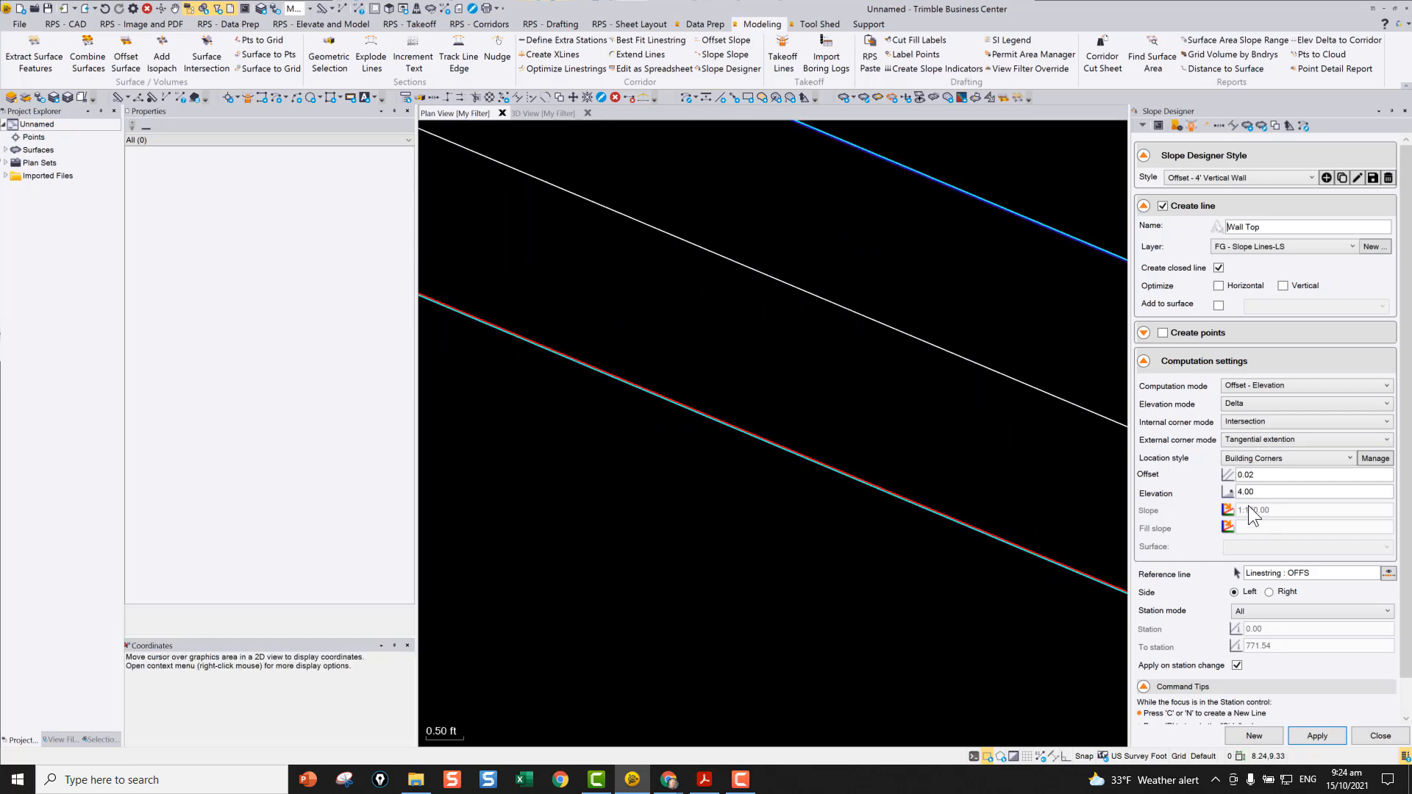
pyautogui.click(1212, 181)
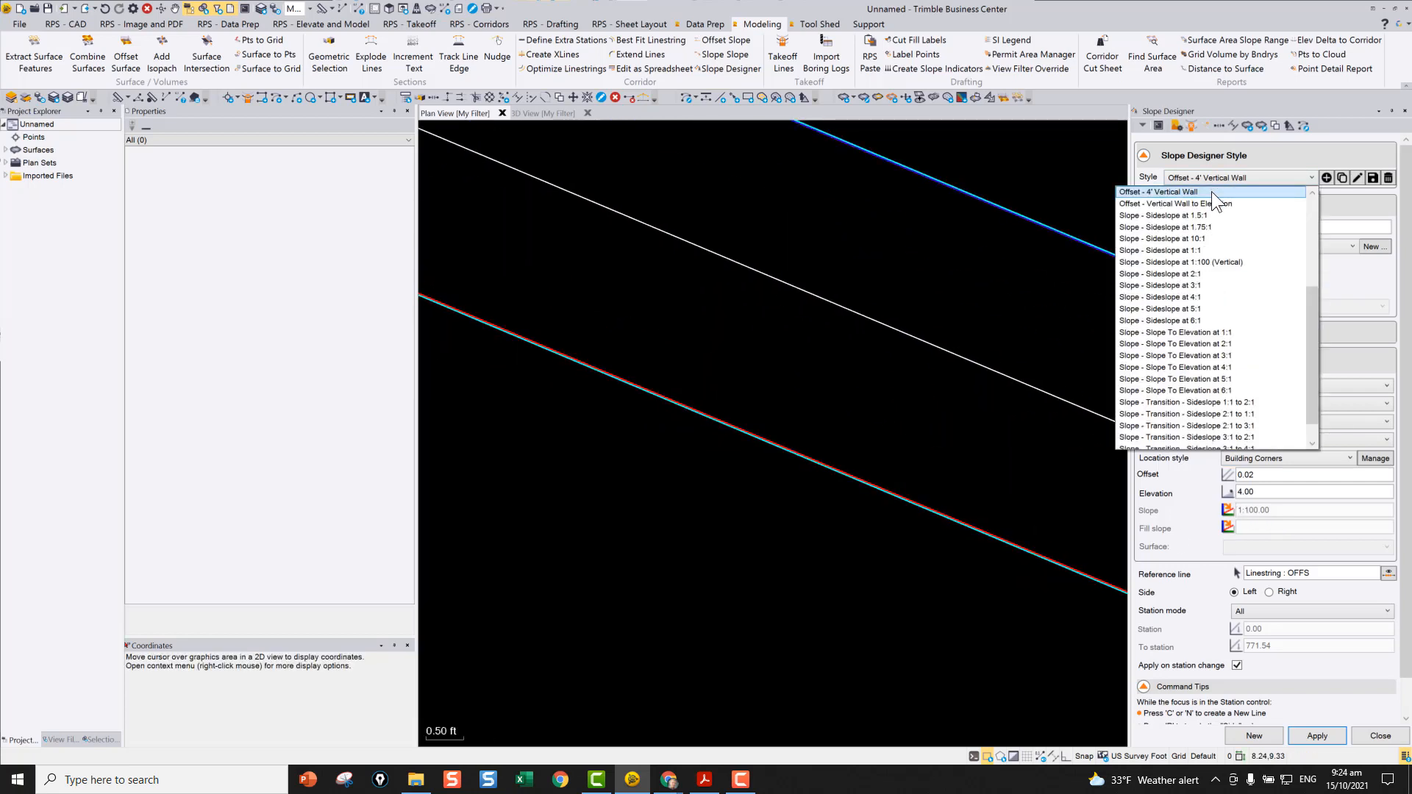
pyautogui.click(1190, 215)
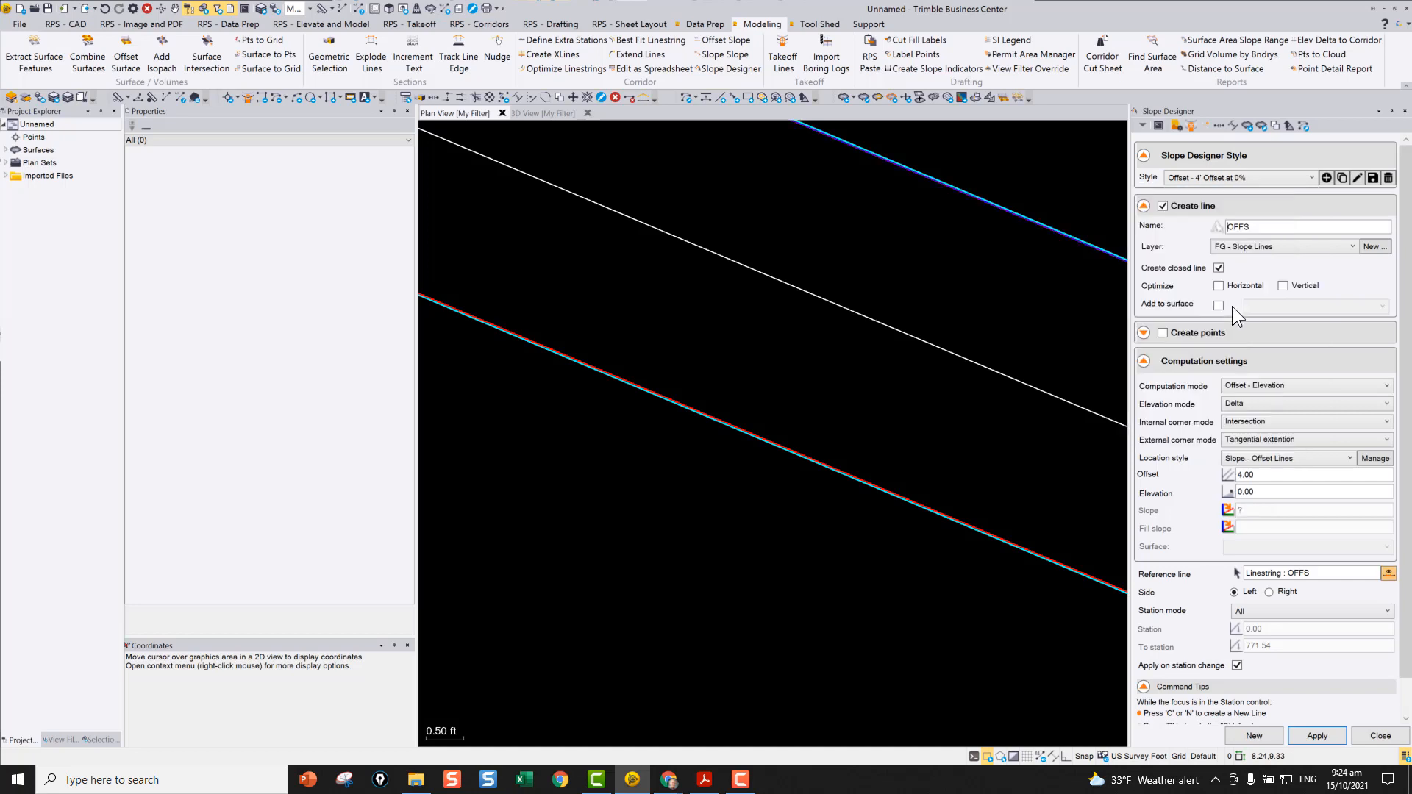
pyautogui.scroll(4, 807, 471)
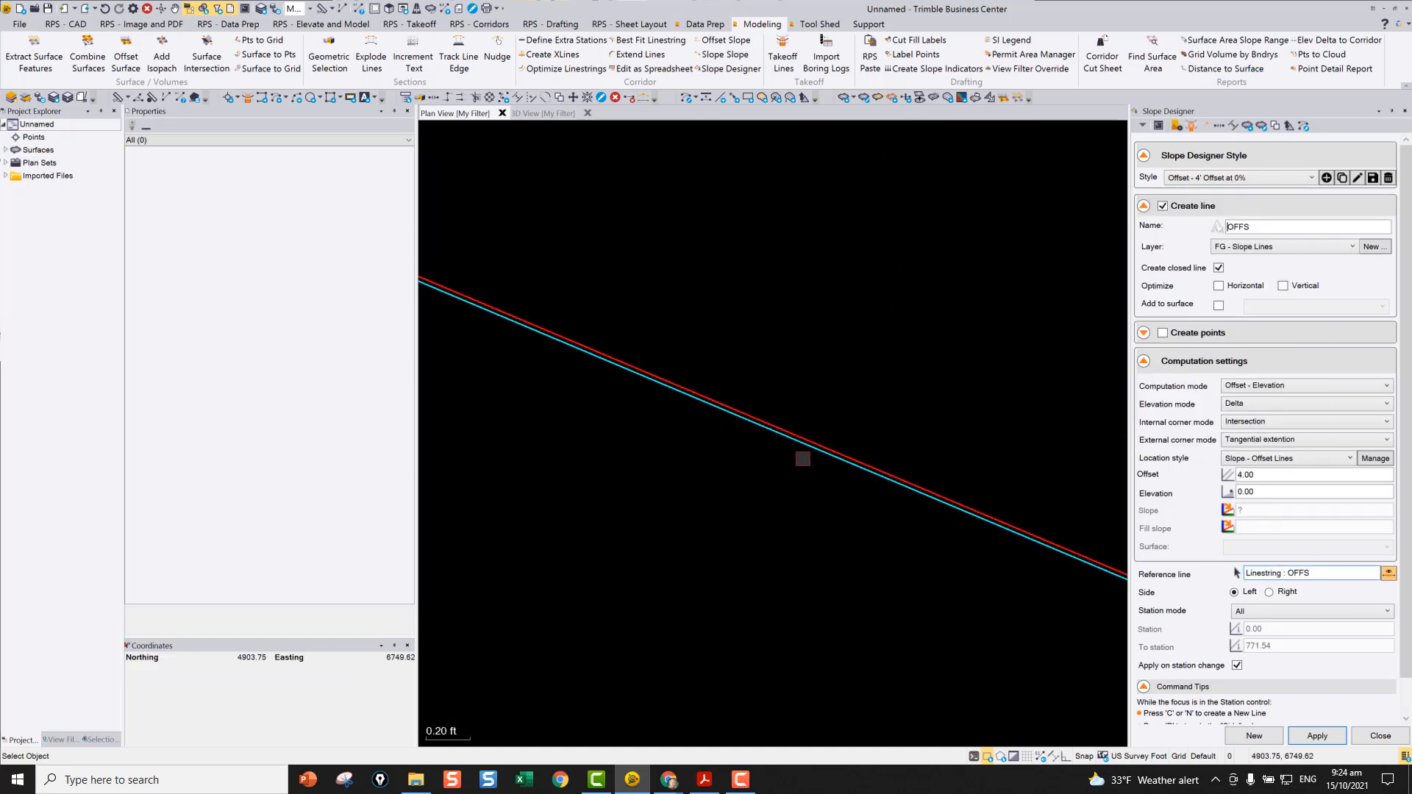
pyautogui.click(807, 440)
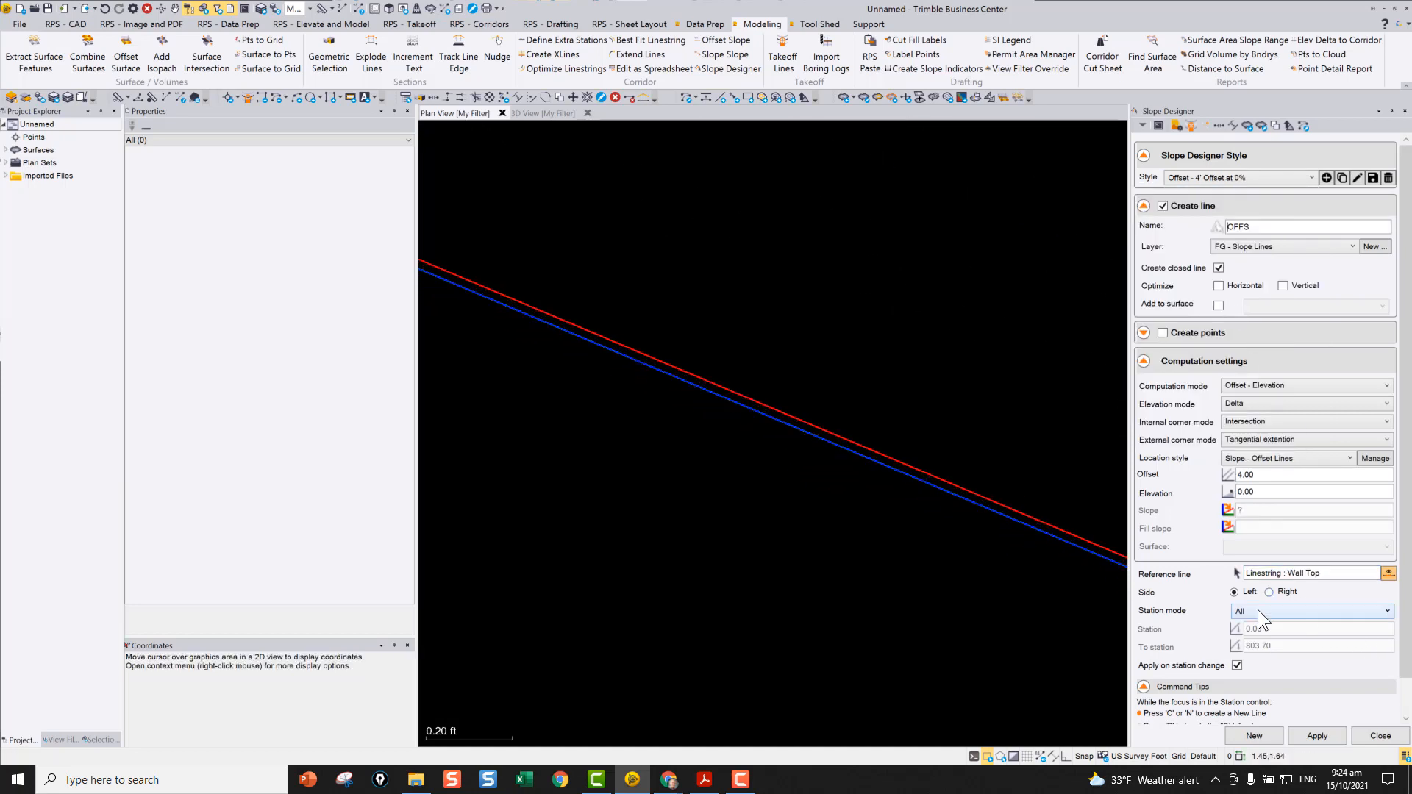
pyautogui.click(1269, 592)
pyautogui.click(1316, 735)
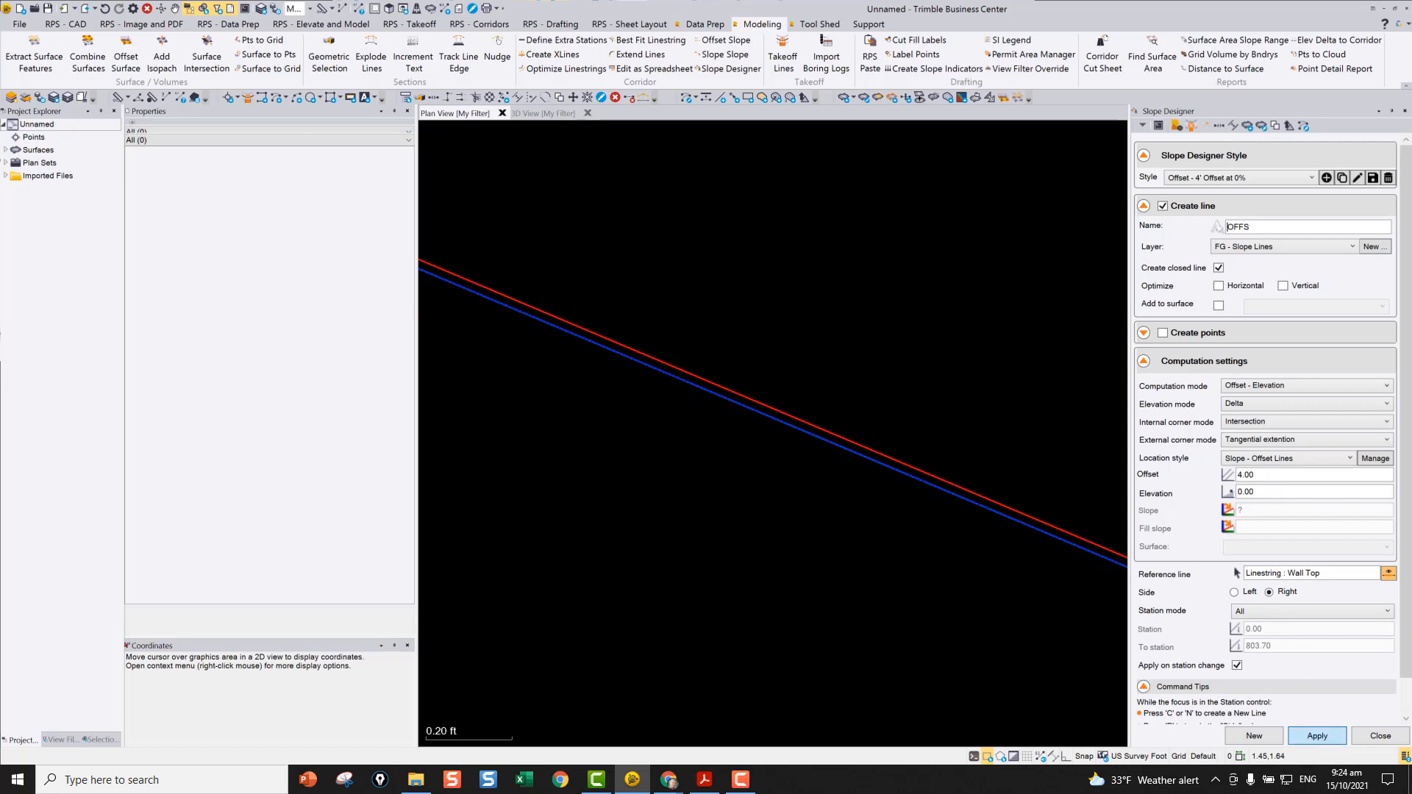
# - Create a closed slope line on the Right side of the outer 4 ft offset line using Slope - Slope To Elevation at 2:1, elevation 110
pyautogui.scroll(-5, 868, 492)
pyautogui.scroll(-10, 869, 491)
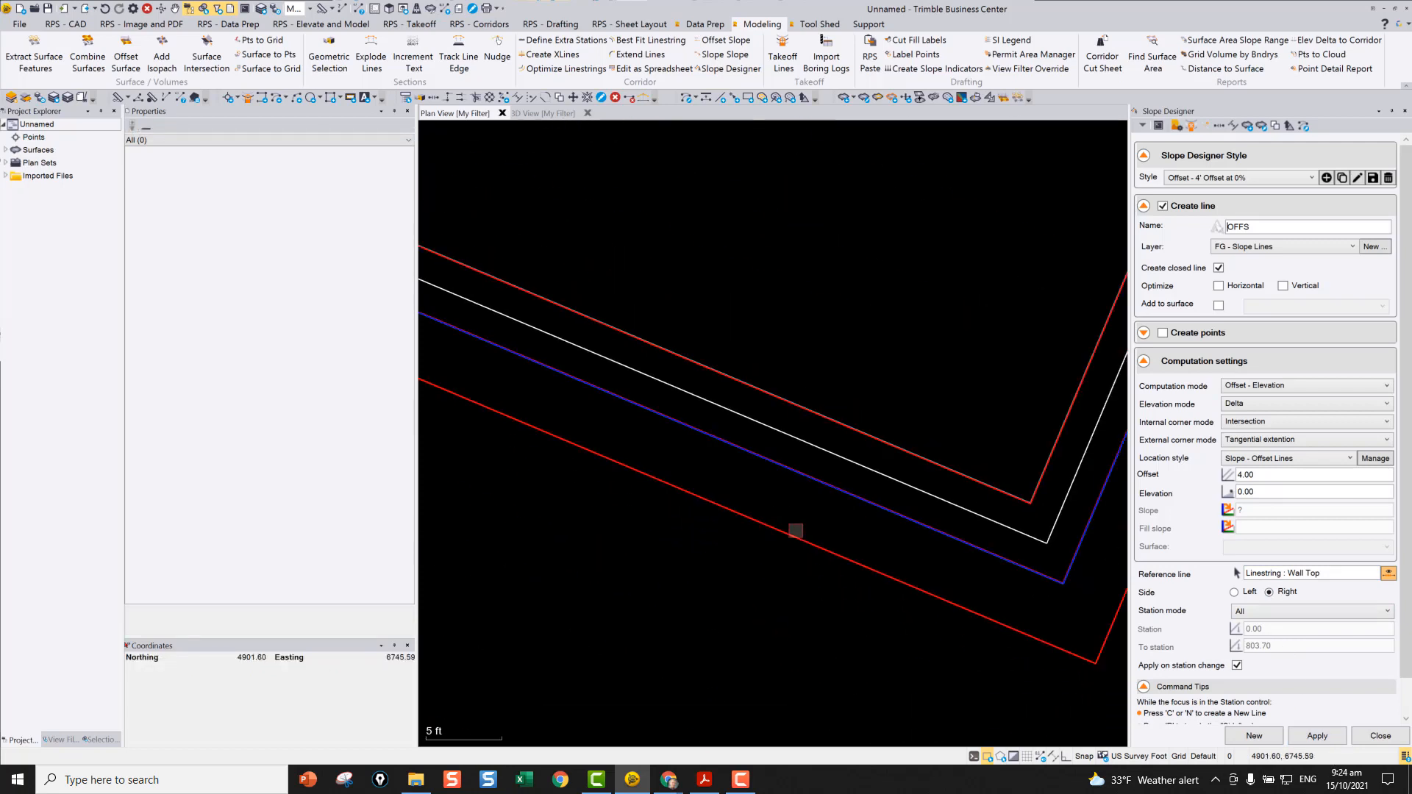
pyautogui.click(1202, 181)
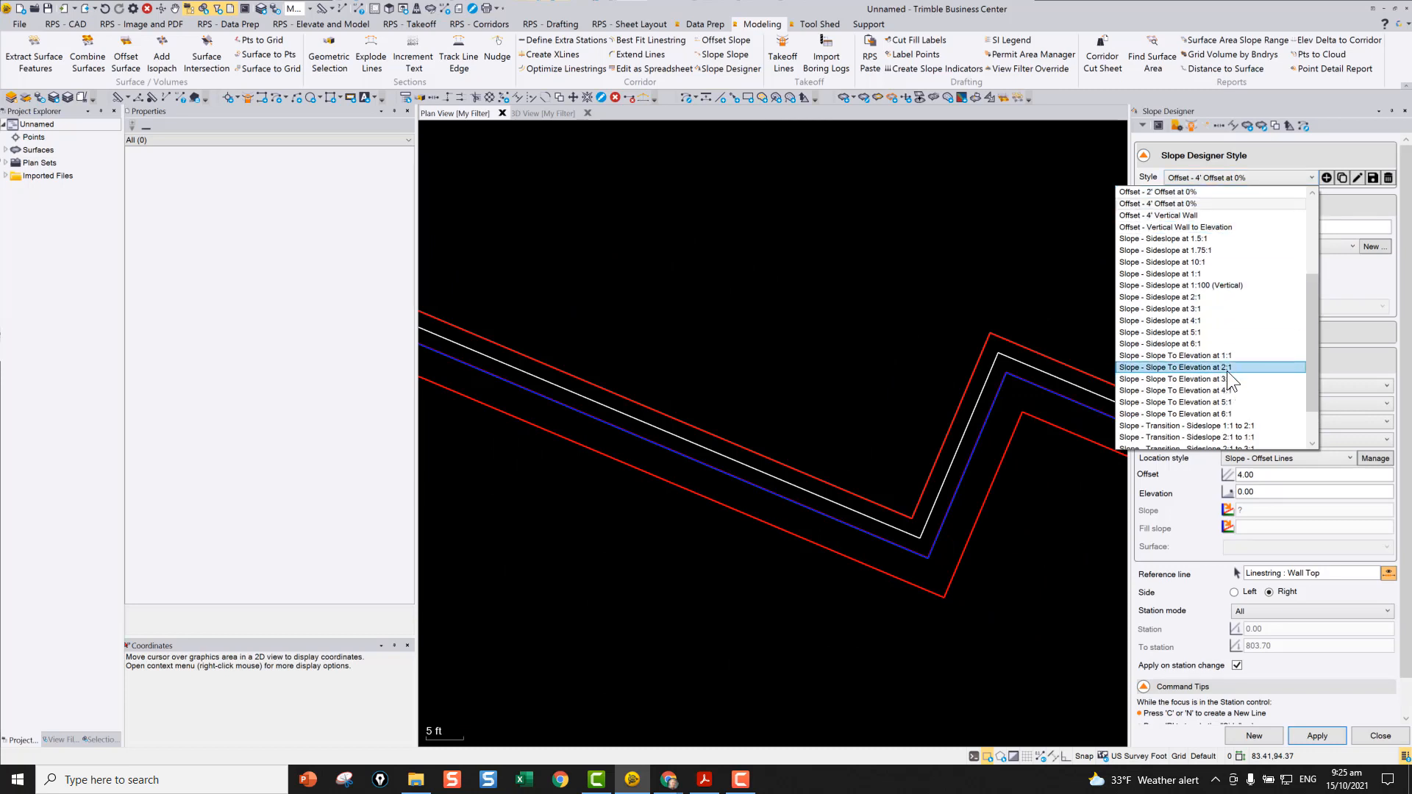
pyautogui.click(1226, 371)
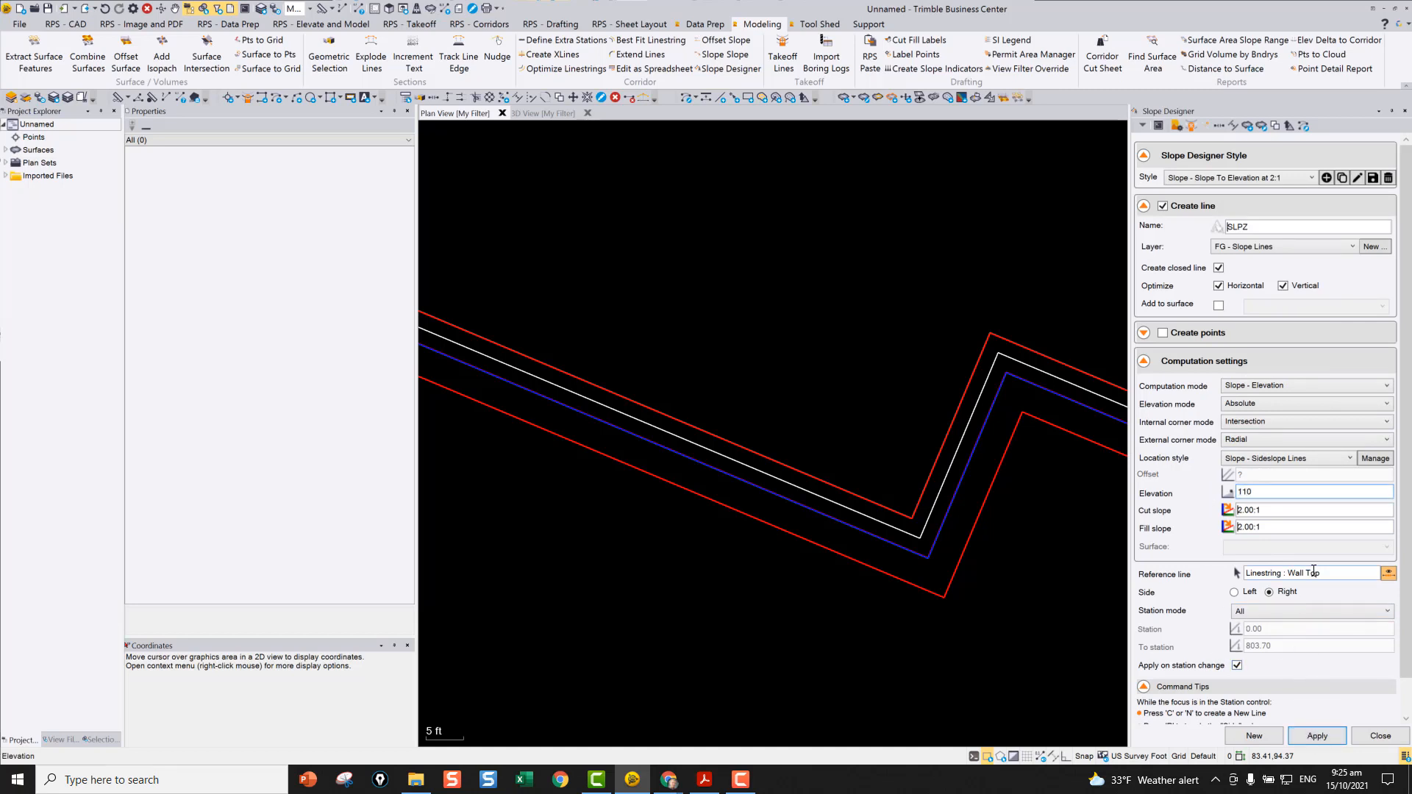
pyautogui.click(904, 581)
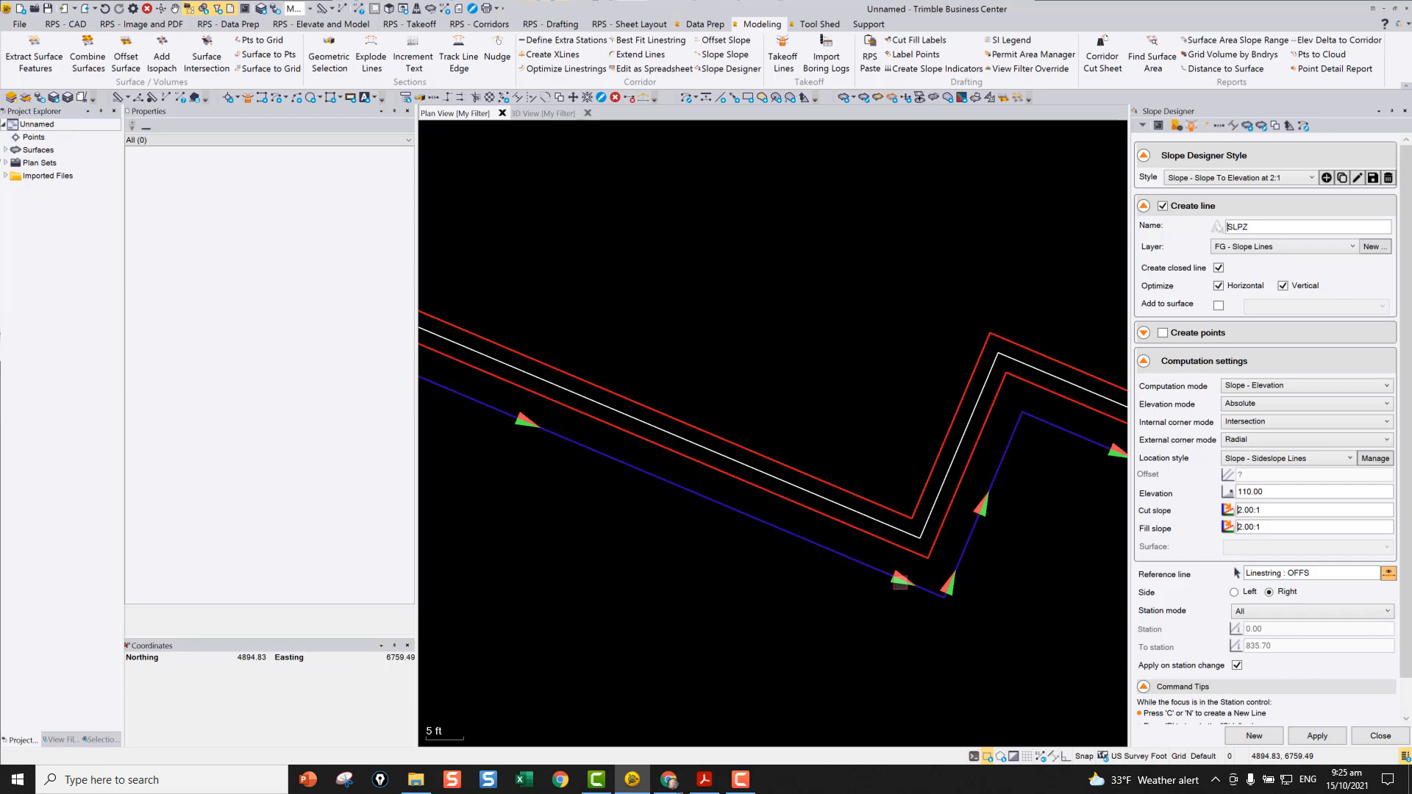
pyautogui.click(1313, 732)
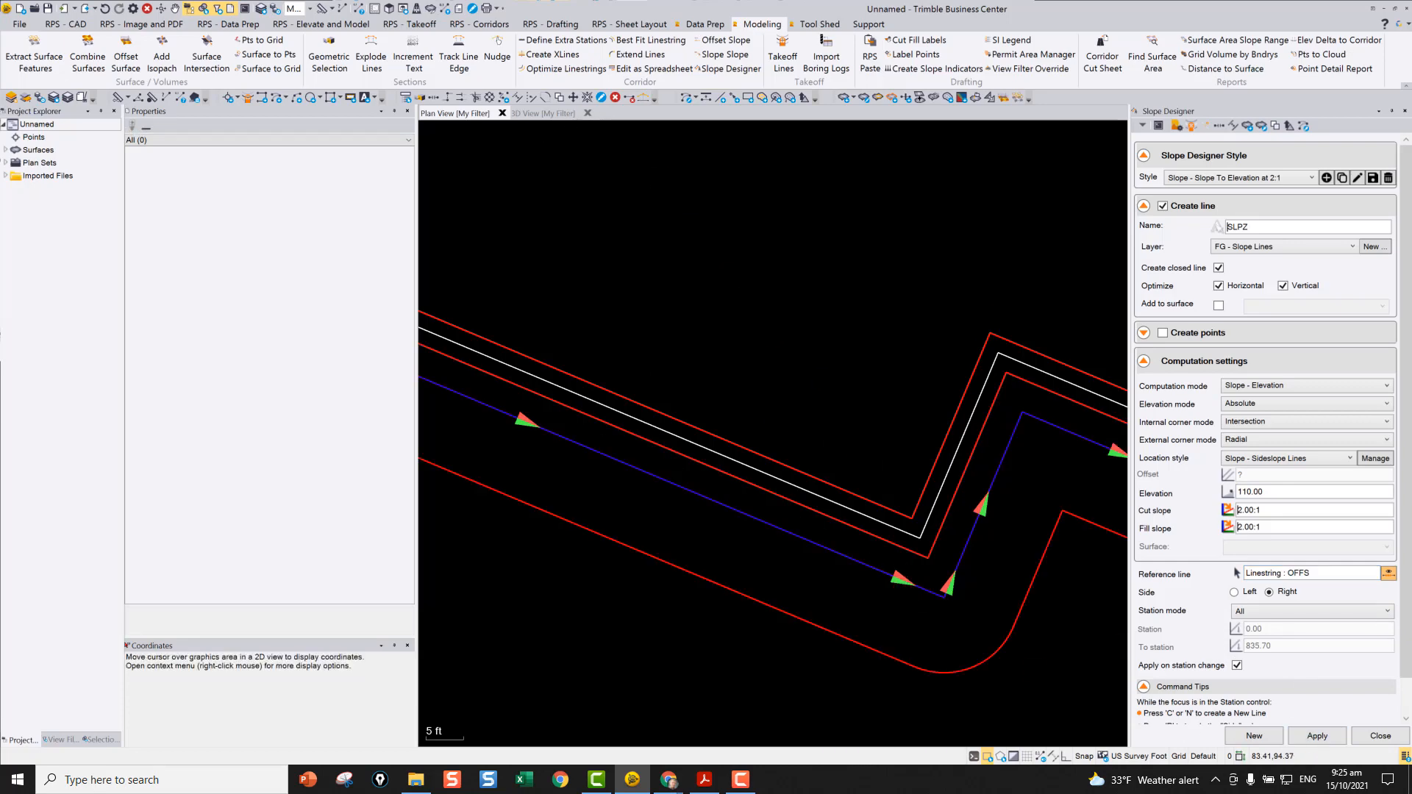
# - In the 3D view, select all the foundation lines and create a surface named New Surface from them
pyautogui.click(543, 113)
pyautogui.scroll(3, 698, 342)
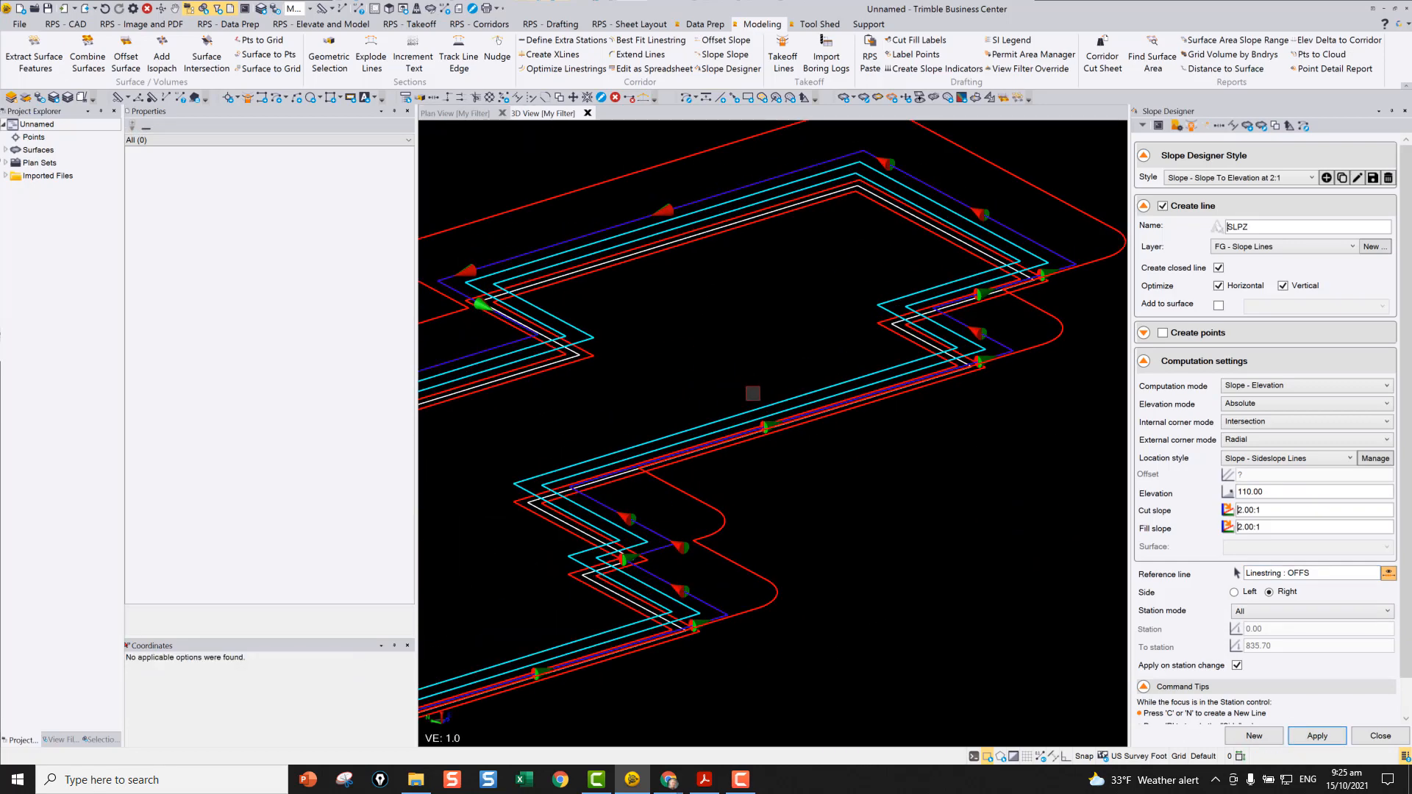
pyautogui.hotkey('ctrl', 'a')
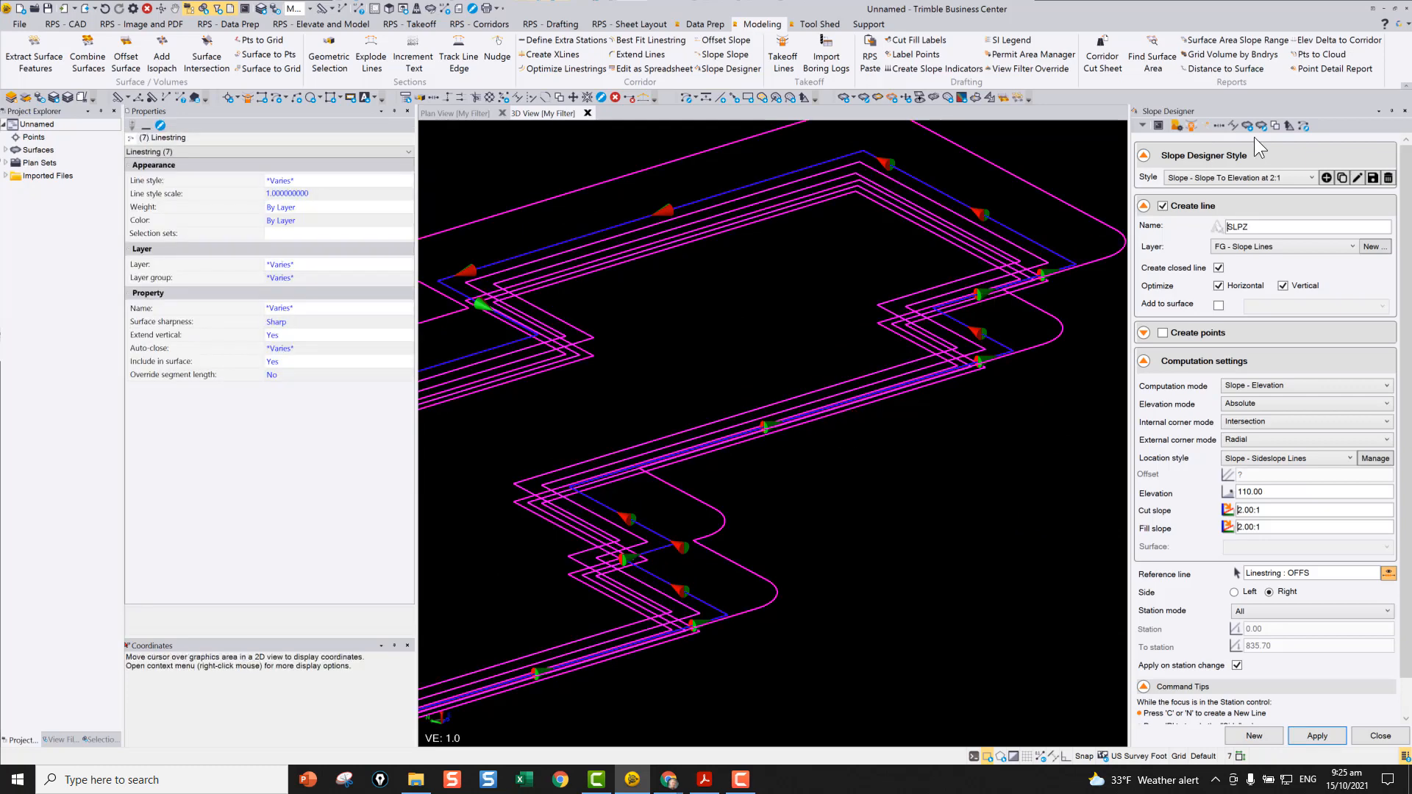
pyautogui.click(1250, 125)
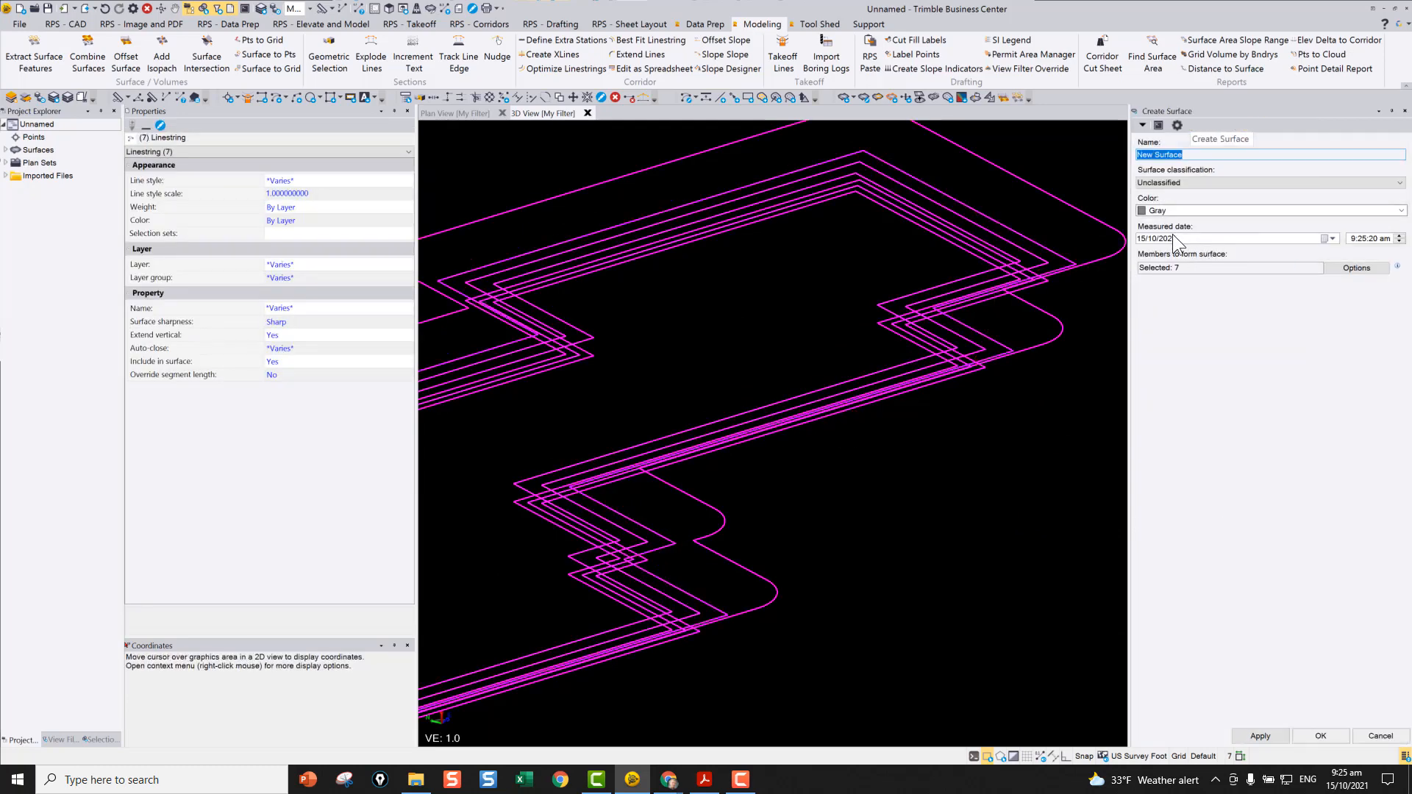
pyautogui.click(1321, 736)
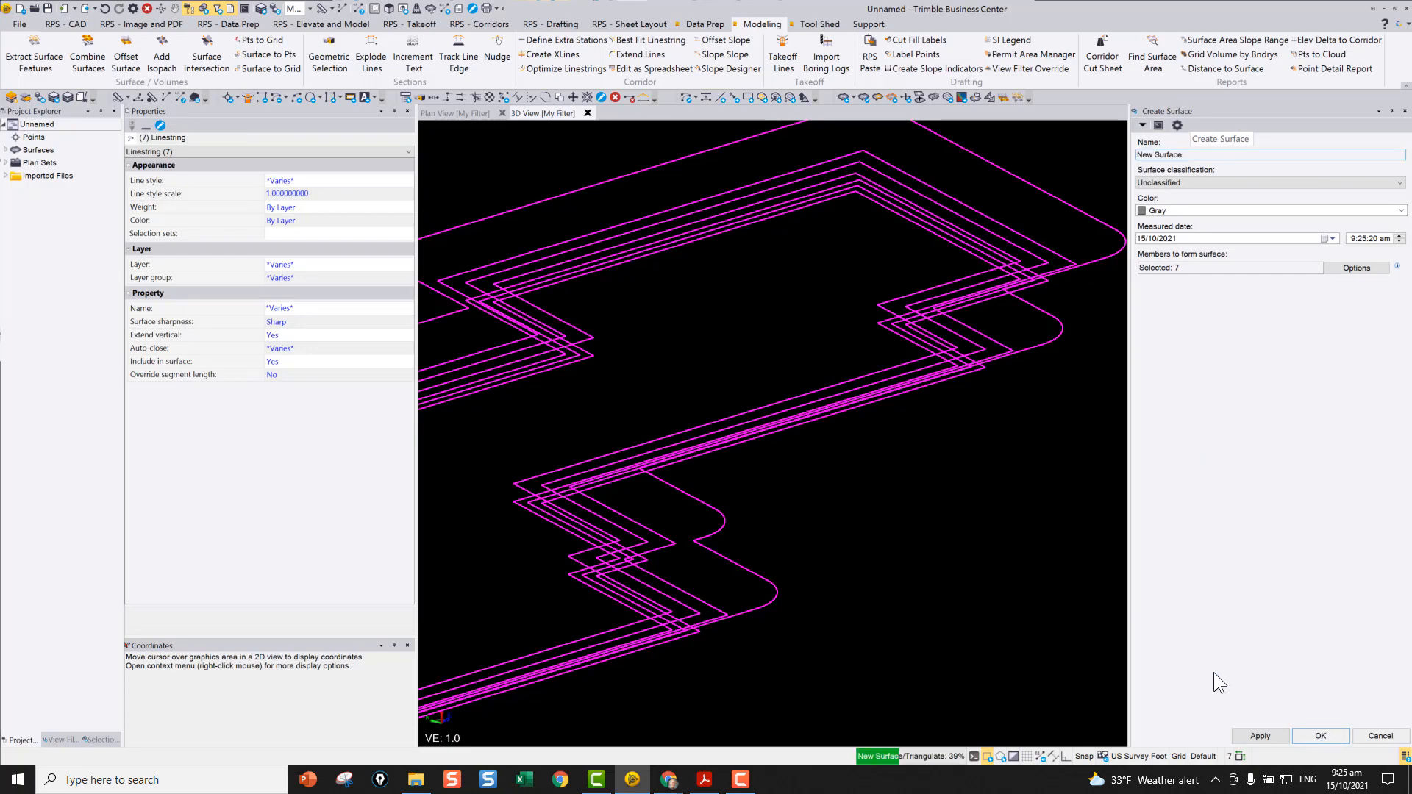
# - Set the foundation surface's Adjust 'flat' triangles property to Yes
pyautogui.scroll(5, 660, 459)
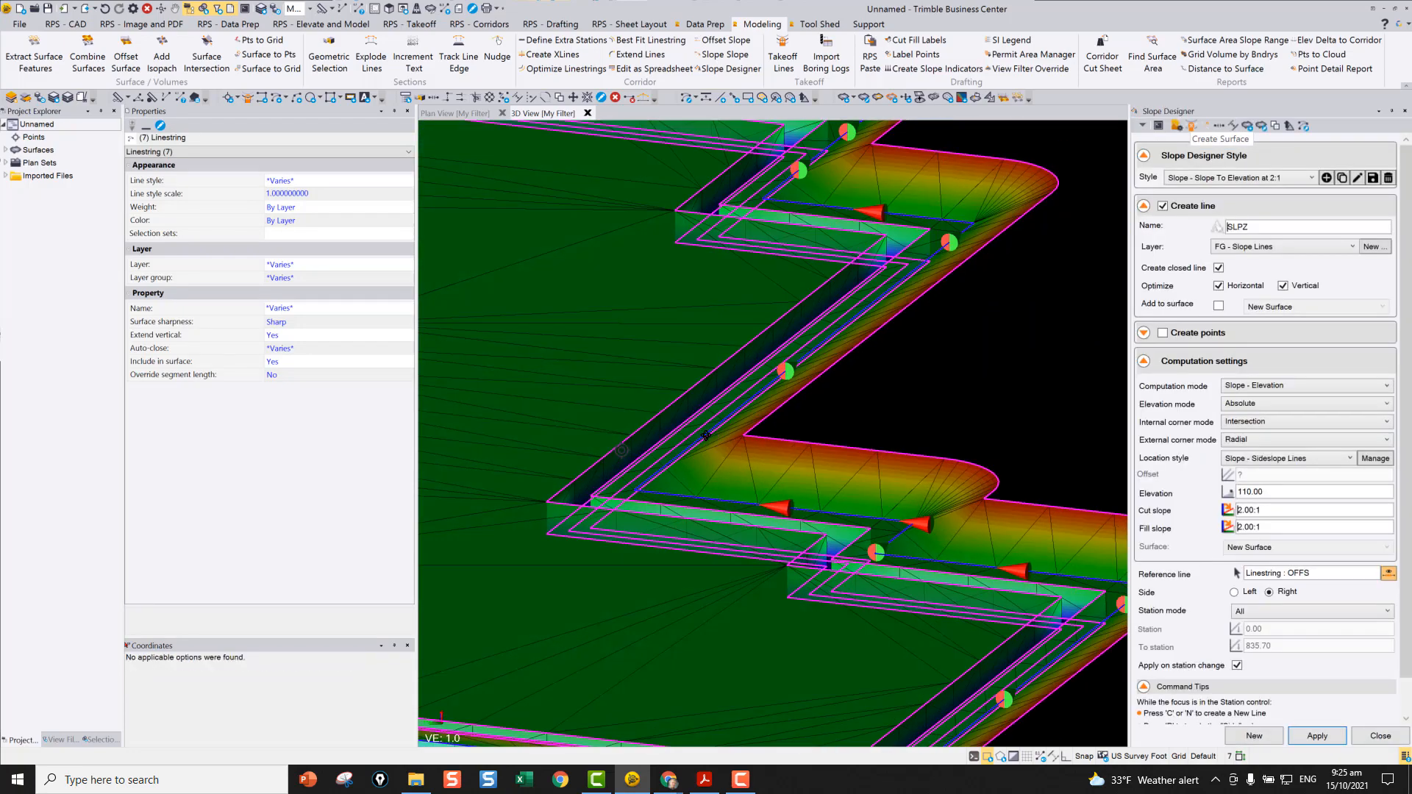
pyautogui.scroll(5, 659, 459)
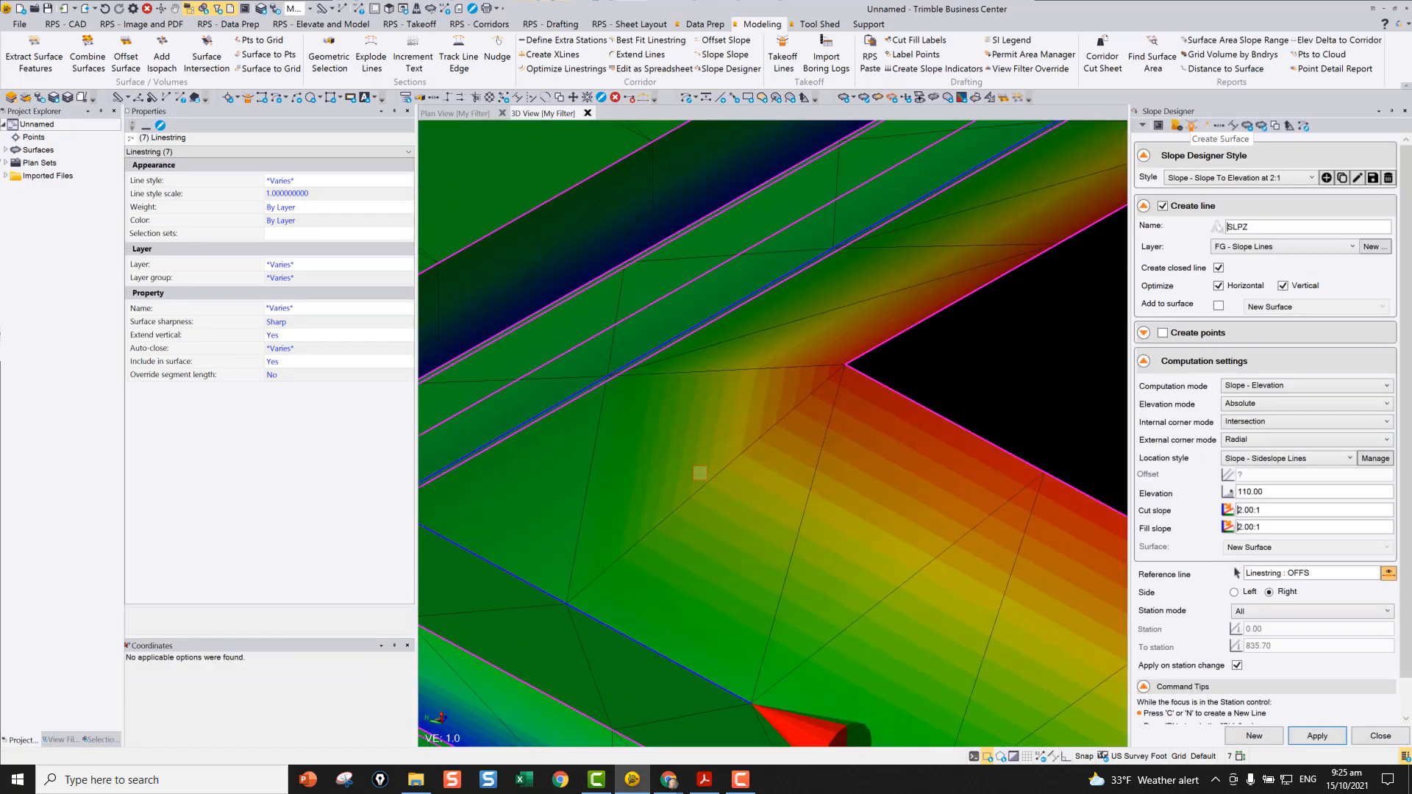
pyautogui.click(608, 504)
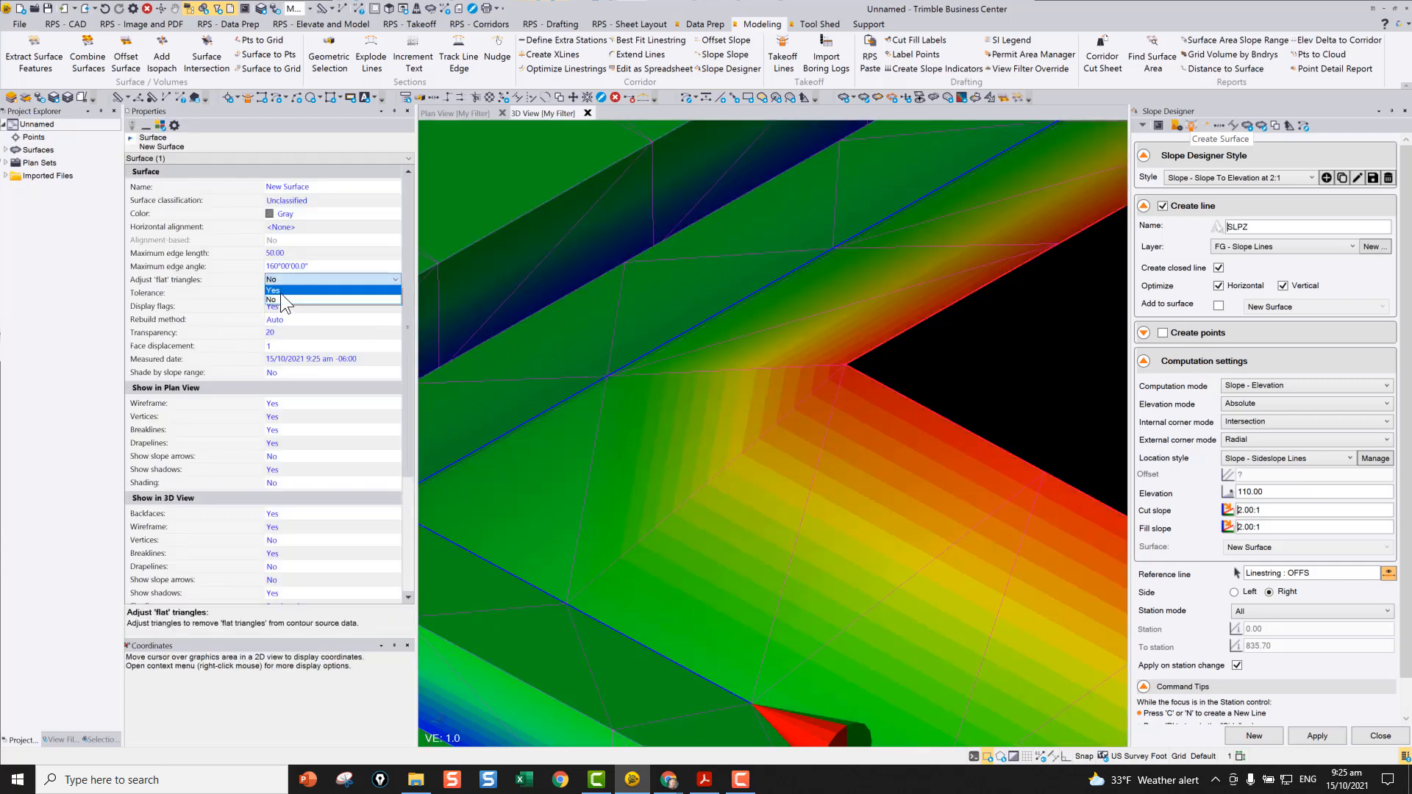
pyautogui.click(282, 290)
# - Examine the foundation surface in 3D, including the wall trenches, corners and outer side slopes
pyautogui.scroll(-3, 700, 442)
pyautogui.scroll(-8, 700, 441)
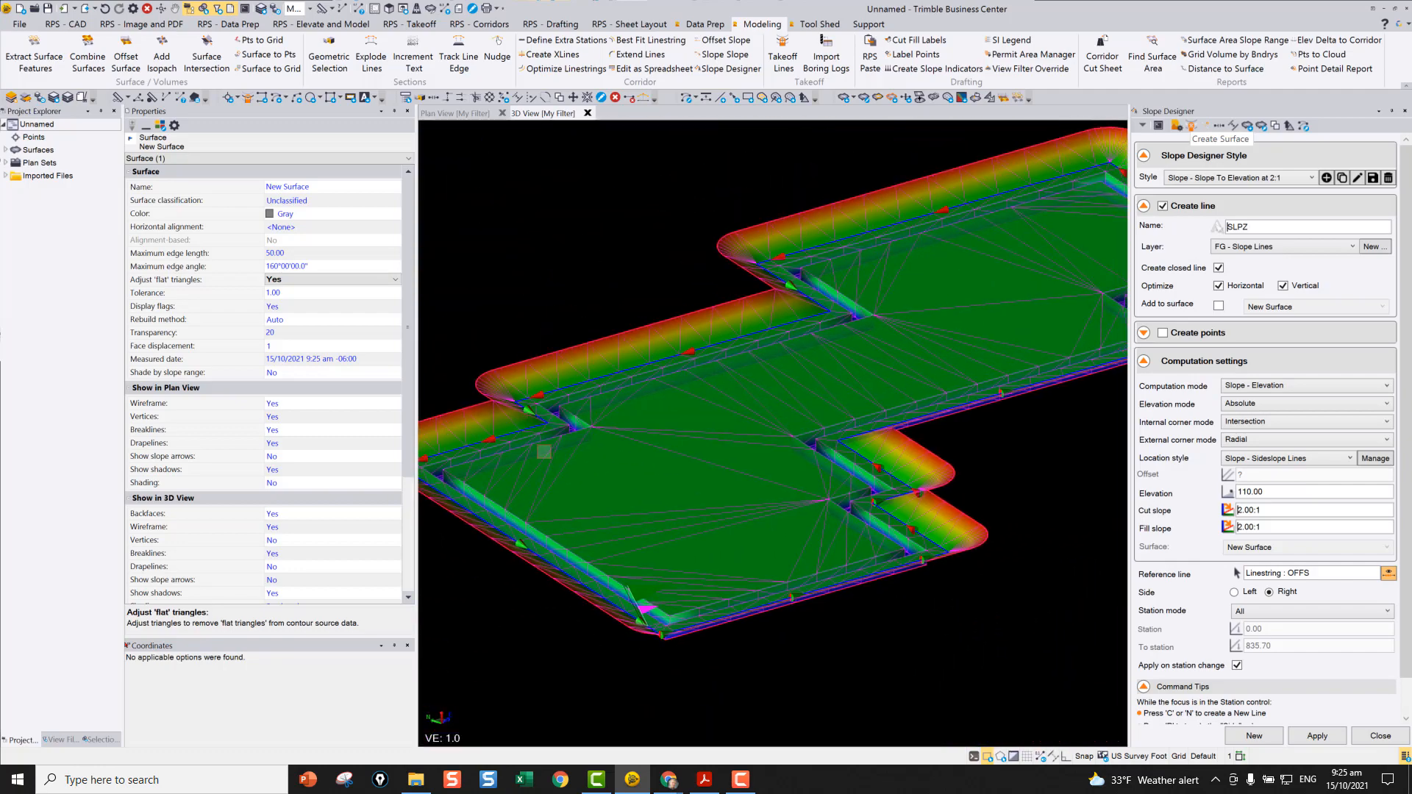
pyautogui.scroll(6, 819, 364)
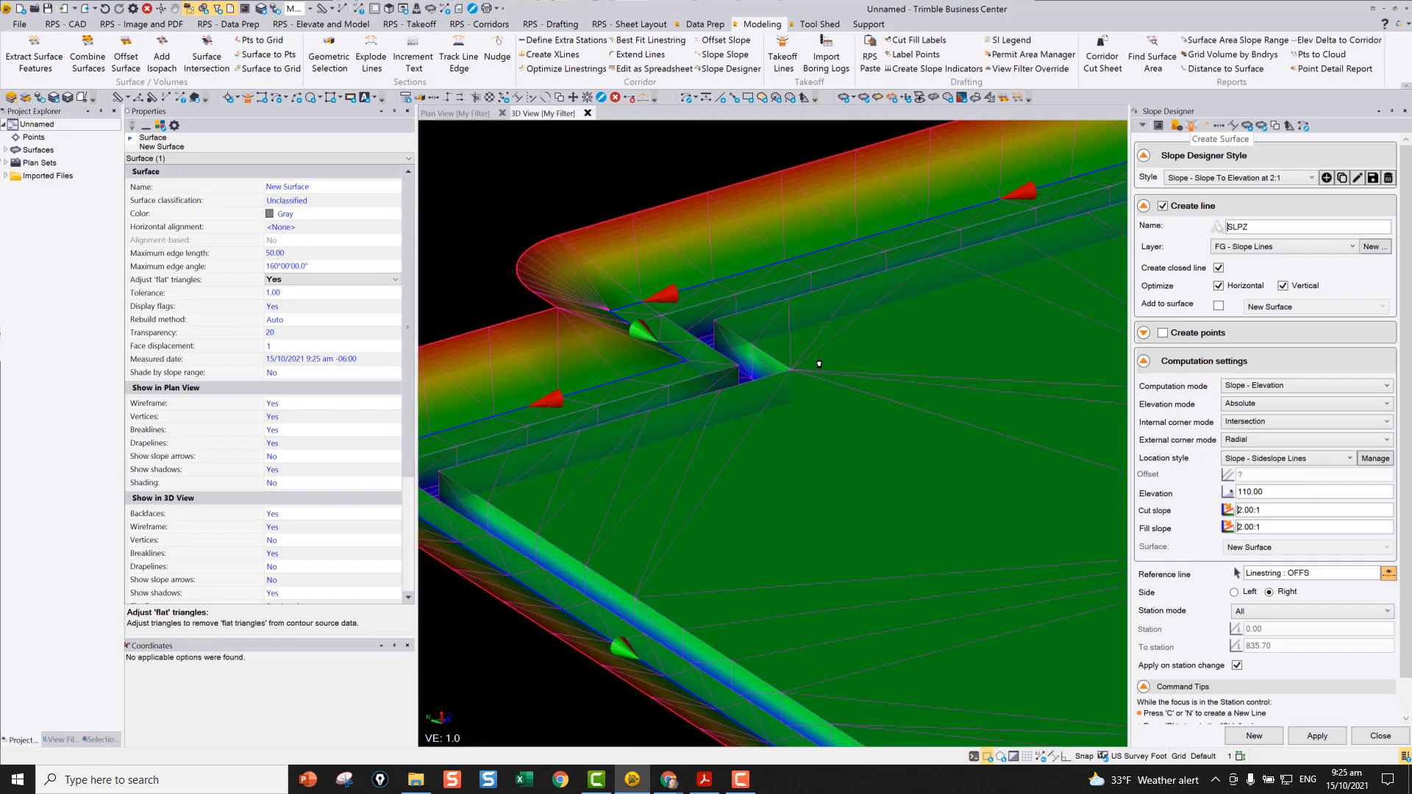
pyautogui.scroll(-4, 700, 552)
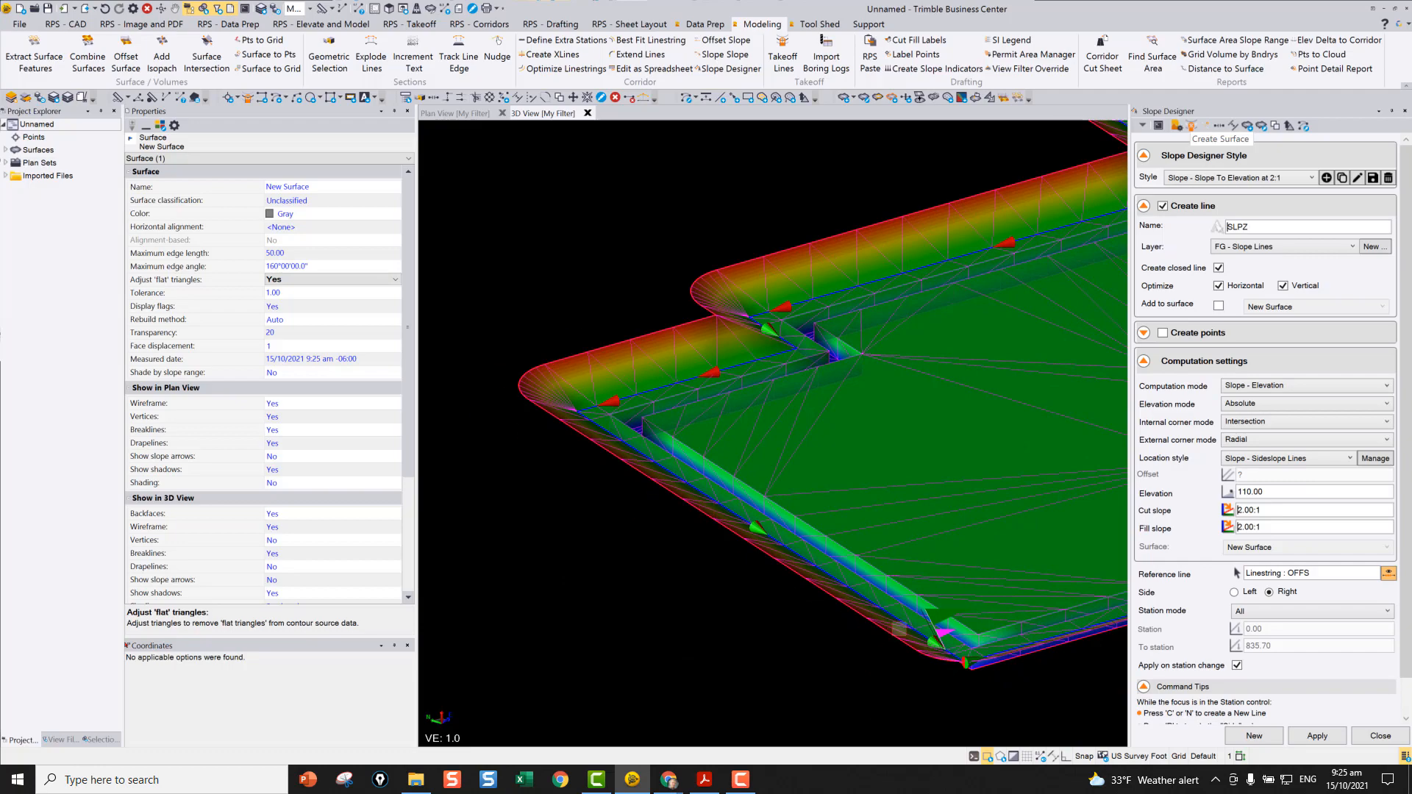
pyautogui.moveTo(898, 629); pyautogui.dragTo(749, 470, button='middle')
pyautogui.scroll(-5, 652, 474)
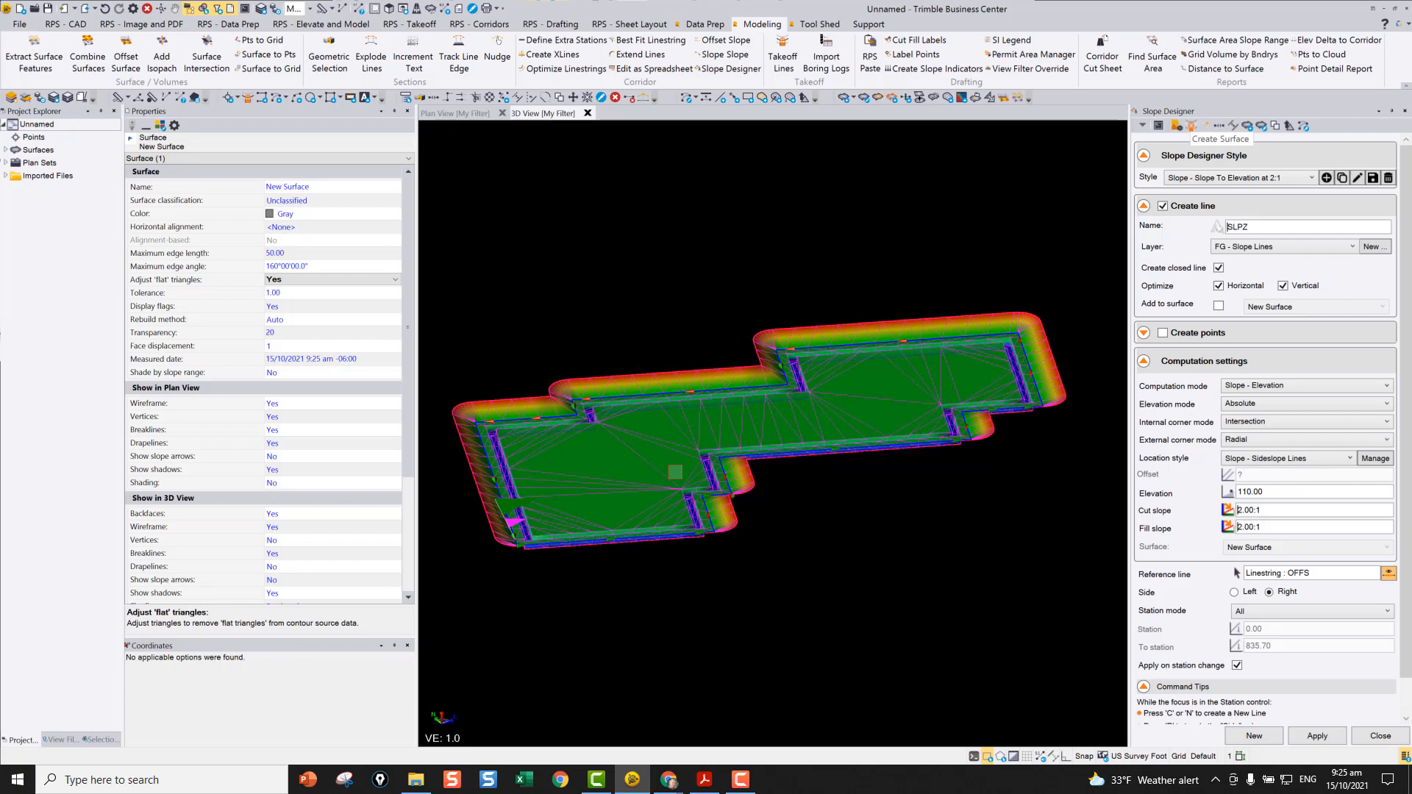
pyautogui.scroll(4, 668, 471)
pyautogui.moveTo(664, 473); pyautogui.dragTo(730, 453, button='middle')
pyautogui.scroll(-3, 697, 465)
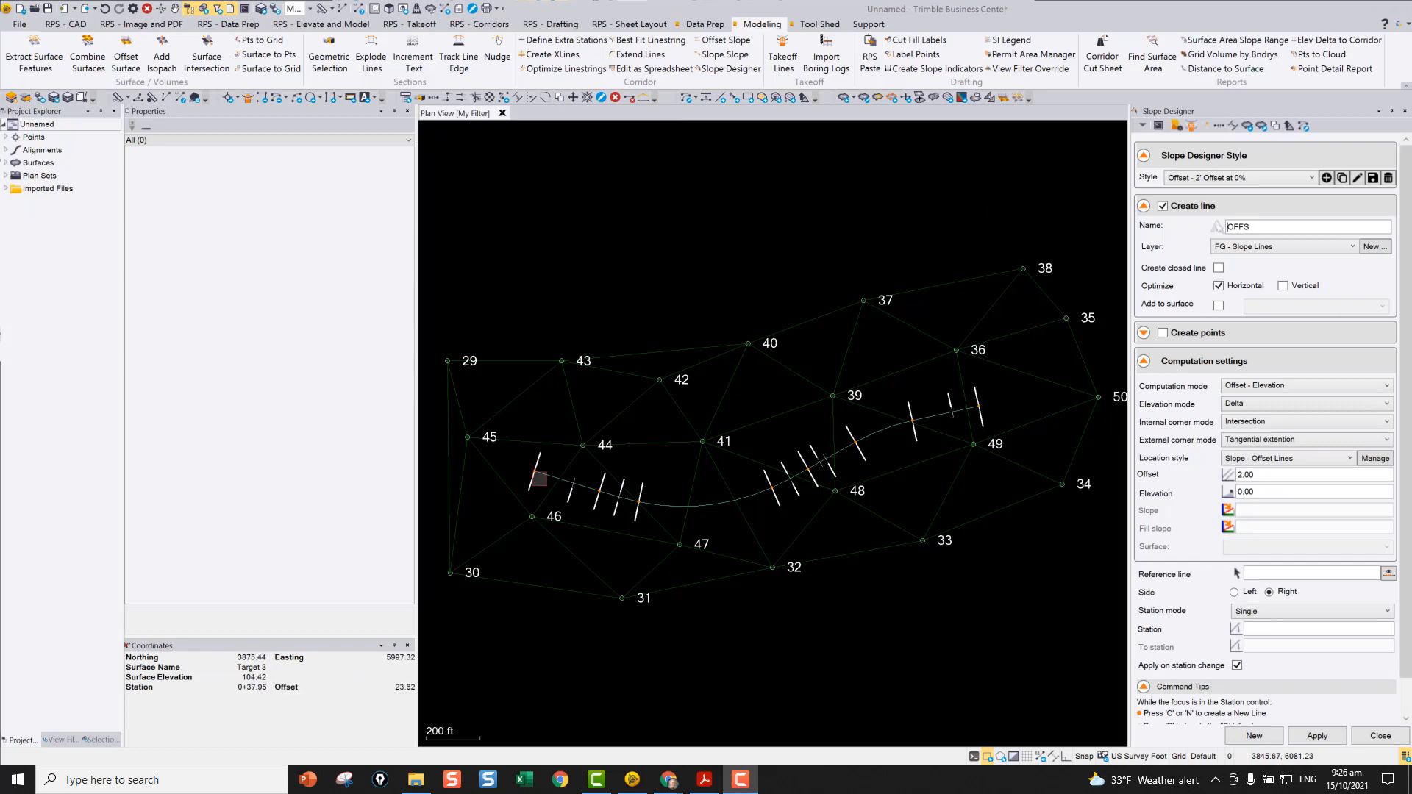
# - Create an edge line on the Right side of the HAL centerline alignment using the EOP - CL to EOP (12' Offset at -2%) style
pyautogui.scroll(4, 531, 473)
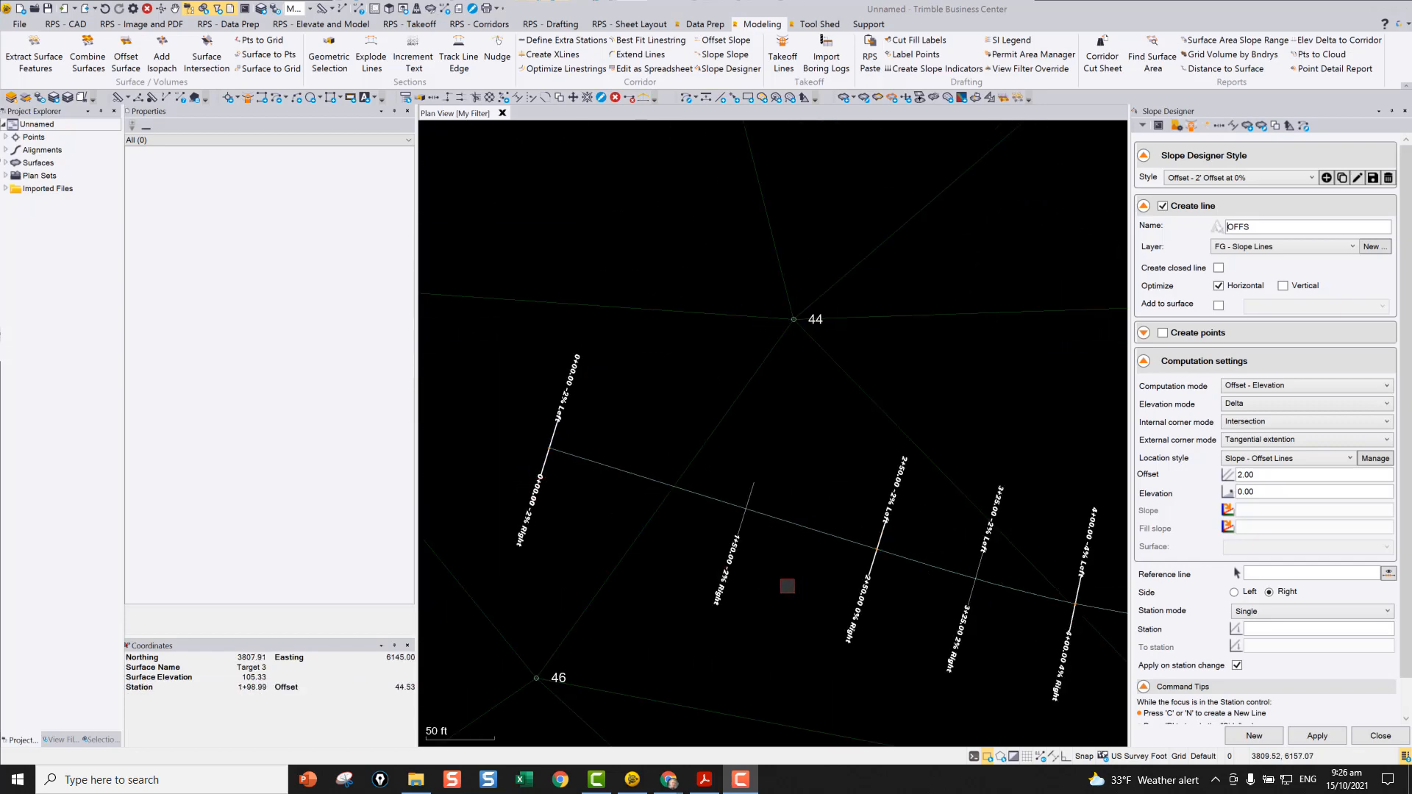
pyautogui.scroll(5, 531, 540)
pyautogui.scroll(-3, 899, 604)
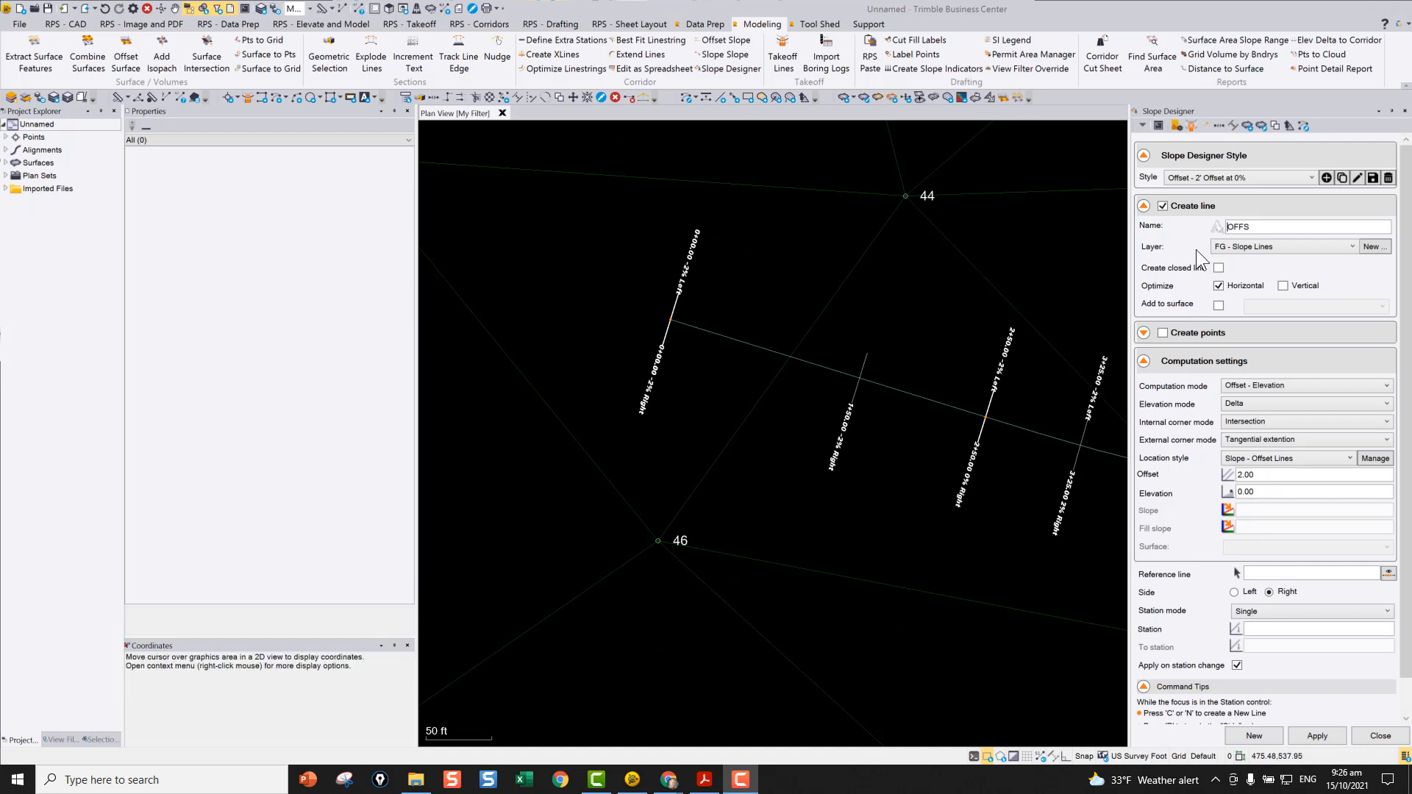
pyautogui.click(1242, 180)
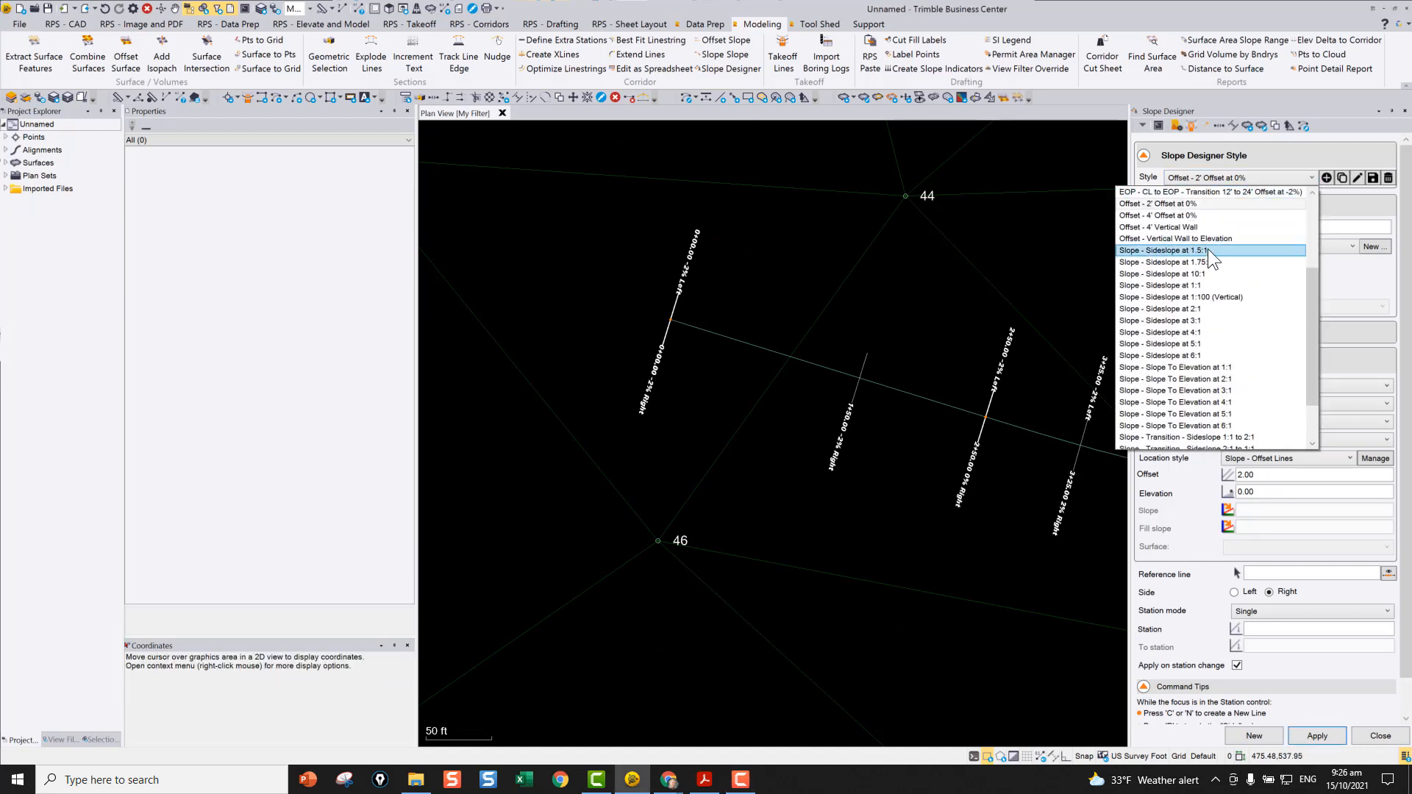
pyautogui.scroll(3, 1213, 294)
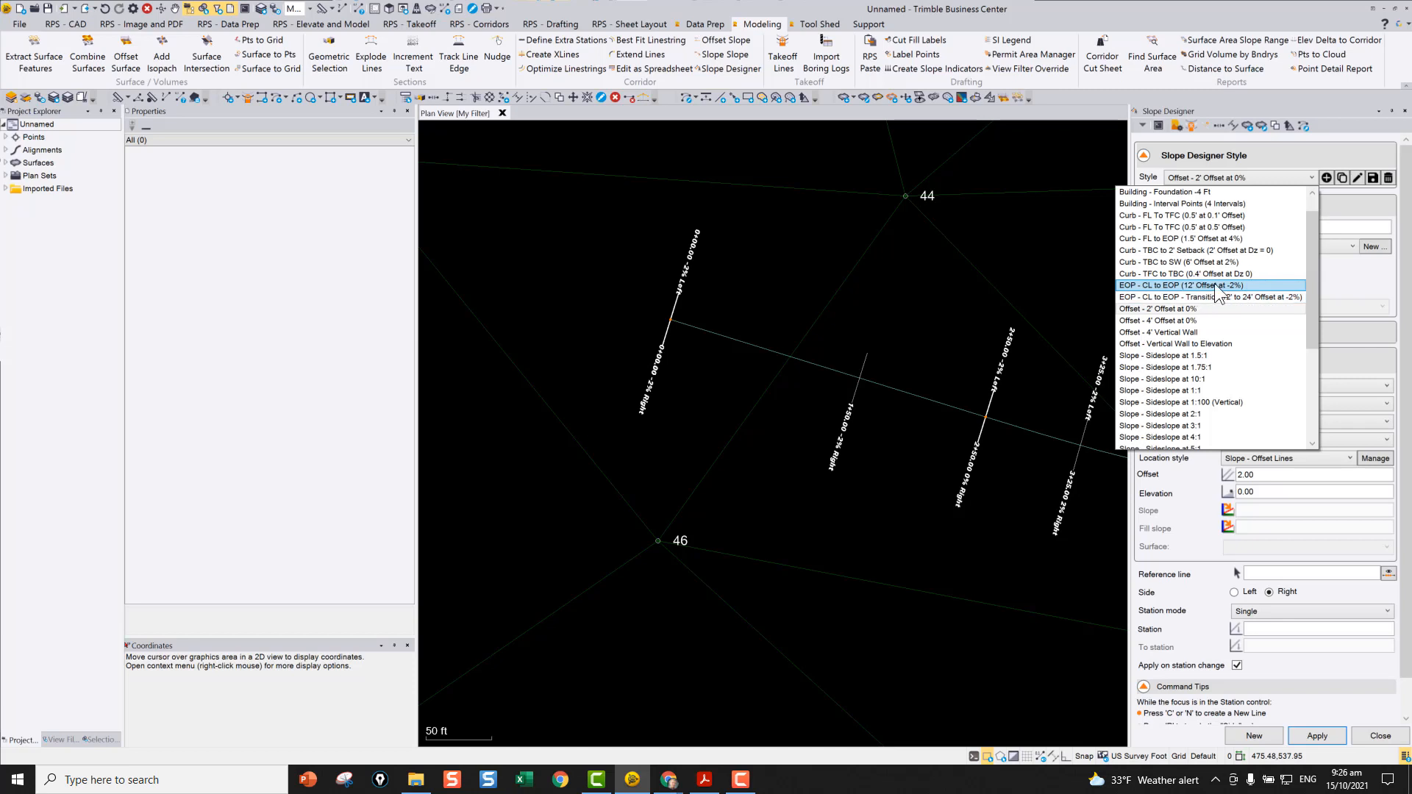
pyautogui.click(1219, 286)
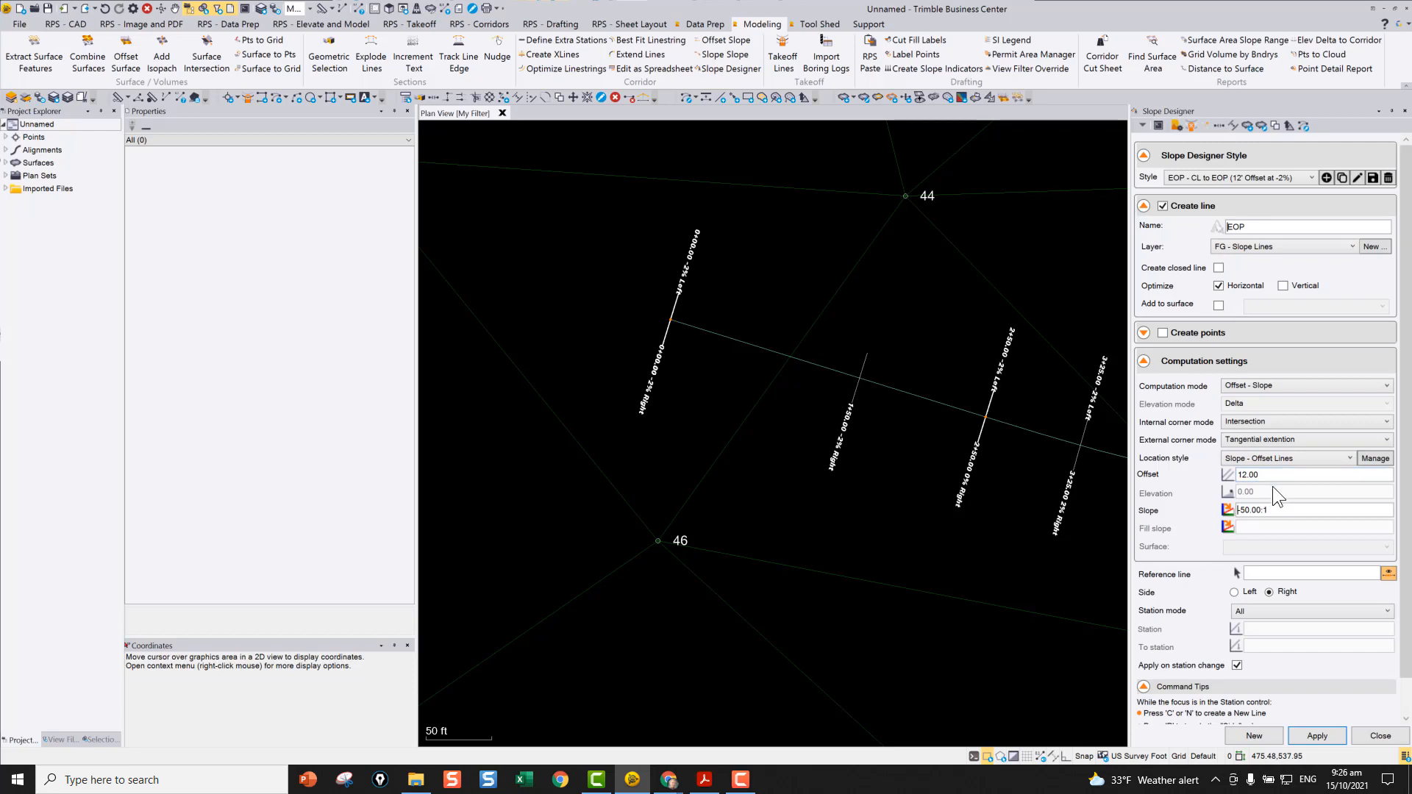
pyautogui.click(1274, 574)
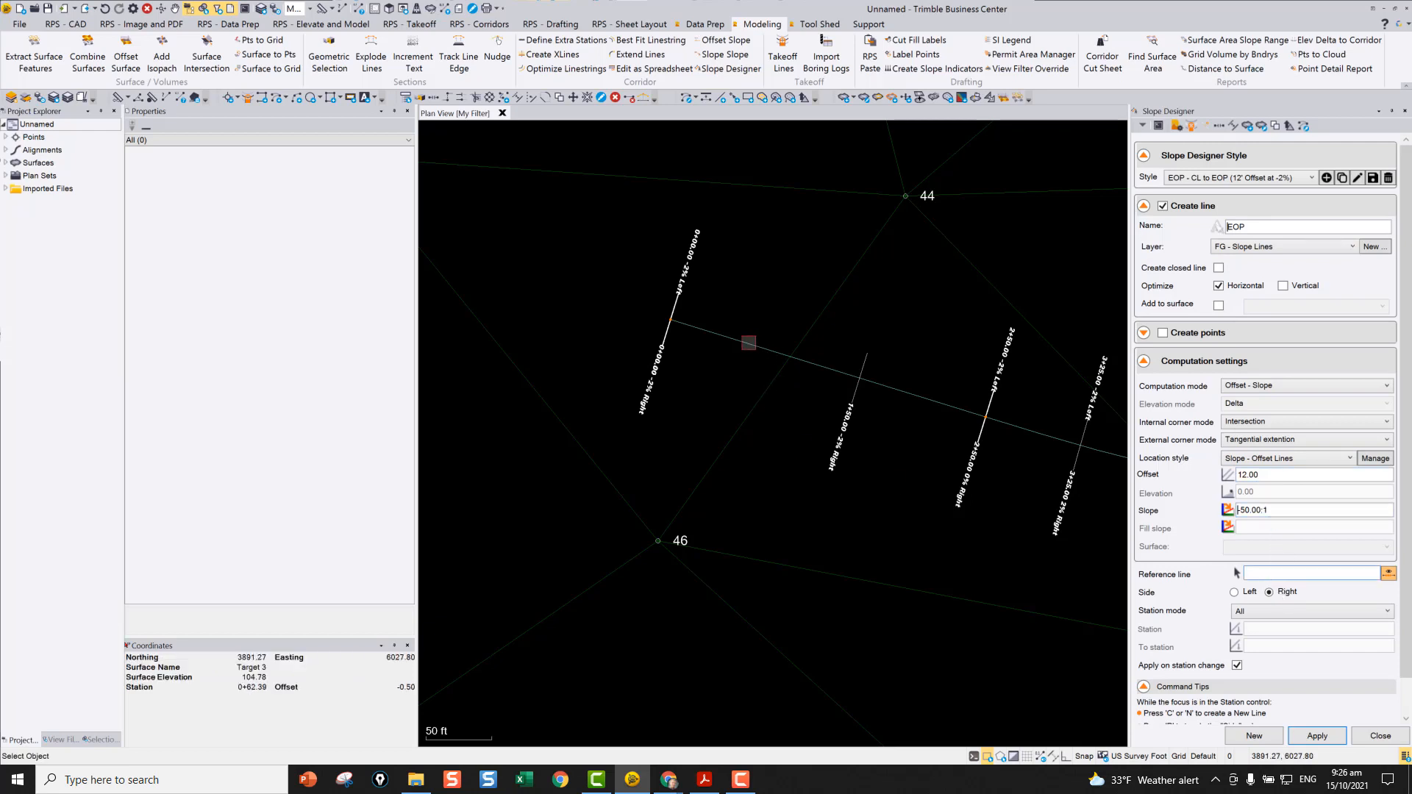
pyautogui.click(748, 343)
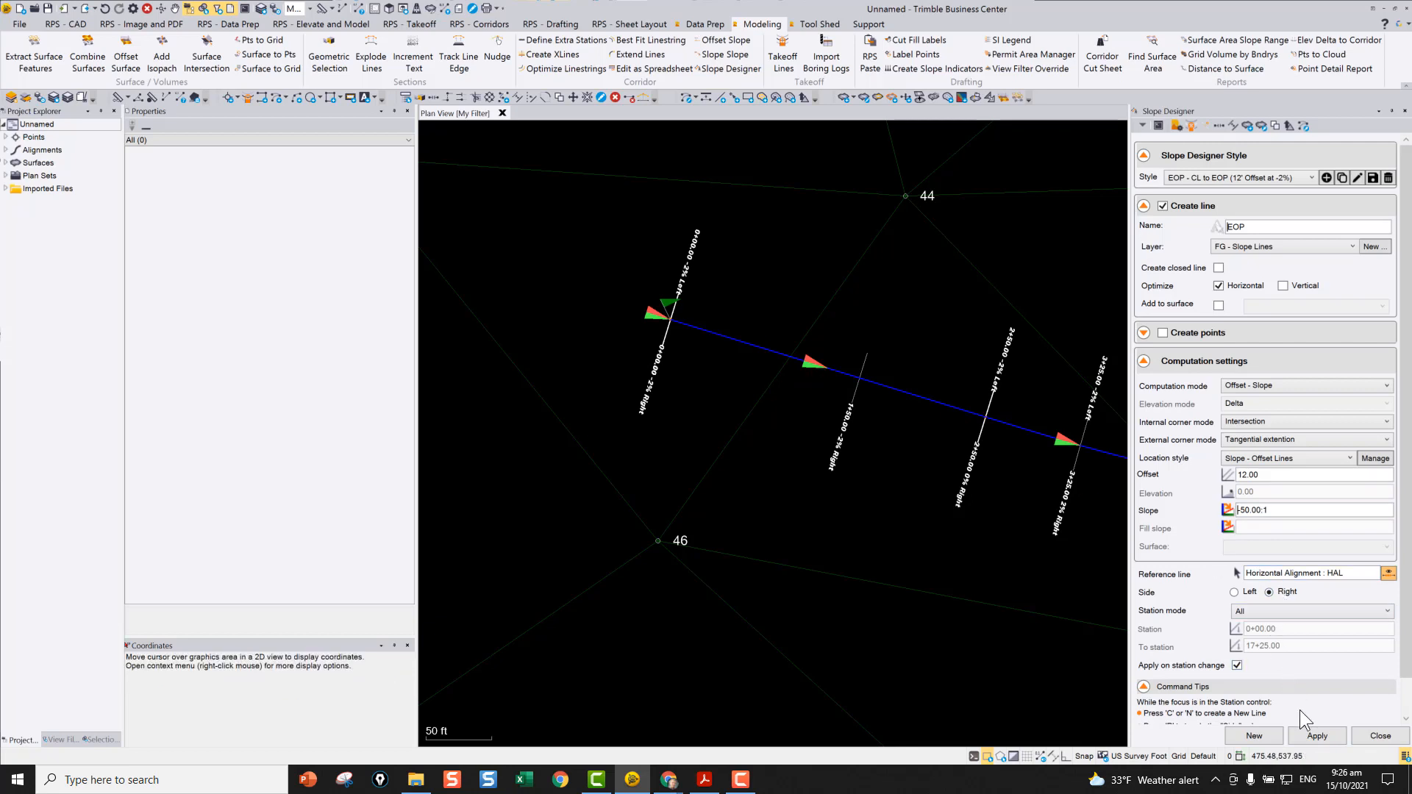
pyautogui.click(1326, 736)
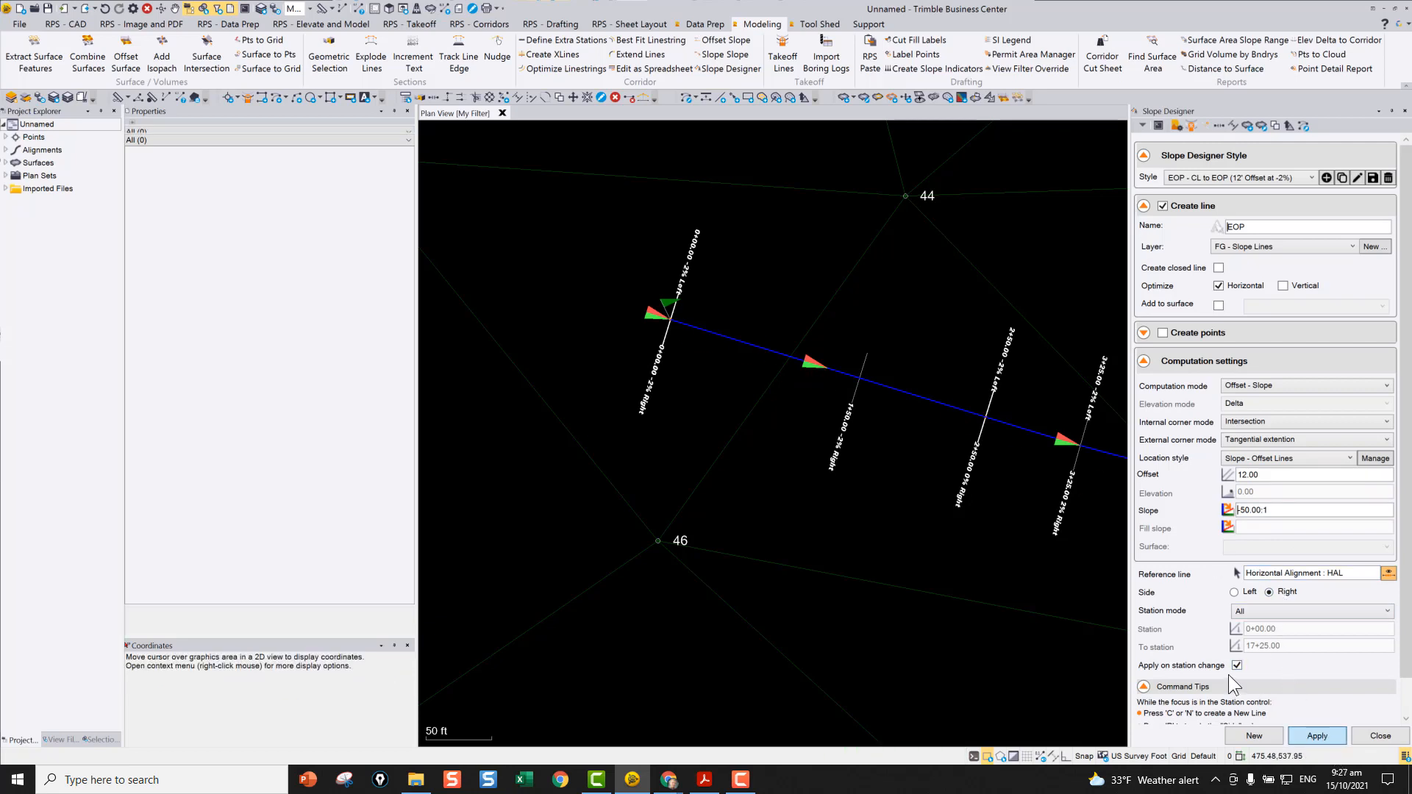
# - Create the matching 12 ft edge line on the Left side of the HAL alignment with the same slope settings
pyautogui.click(1233, 593)
pyautogui.click(1325, 731)
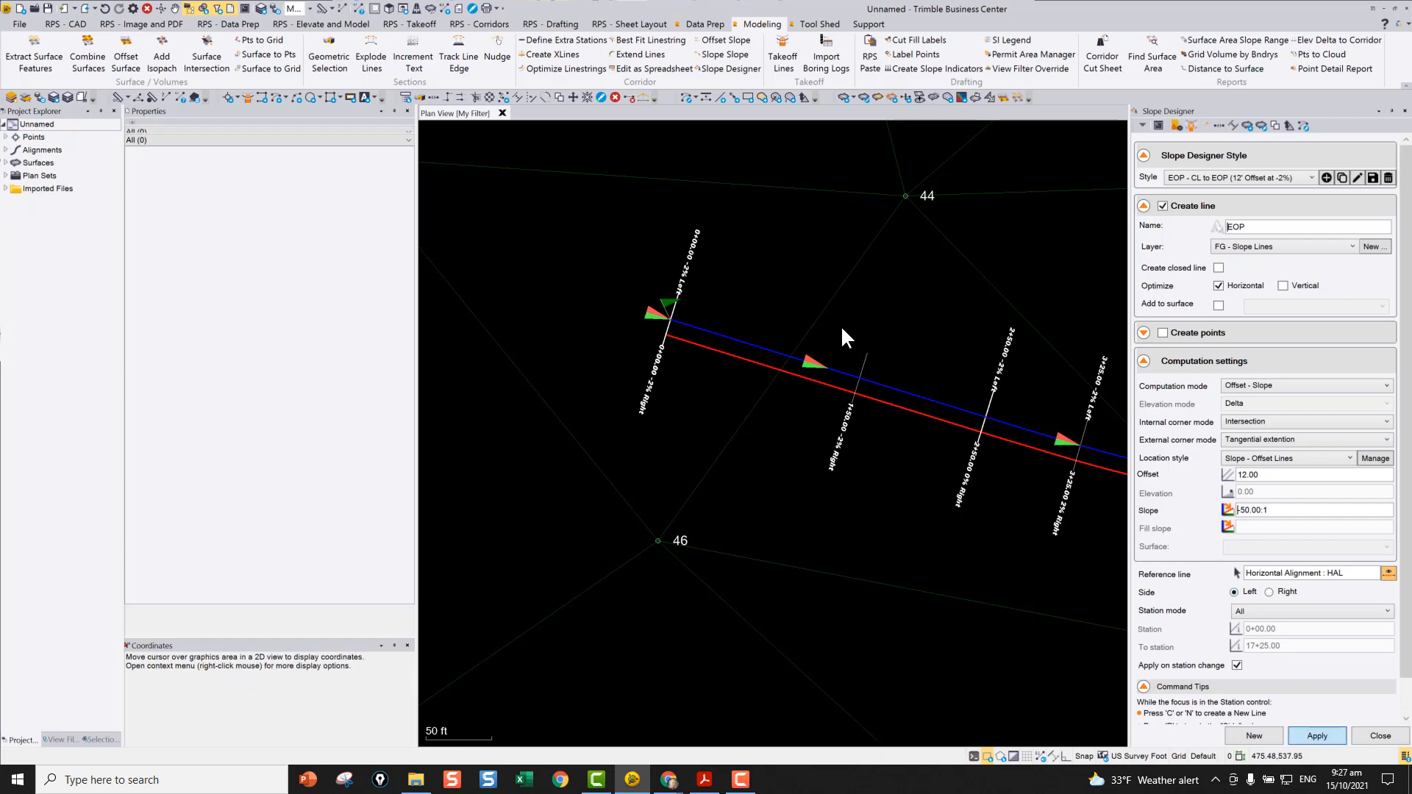
pyautogui.scroll(-4, 776, 340)
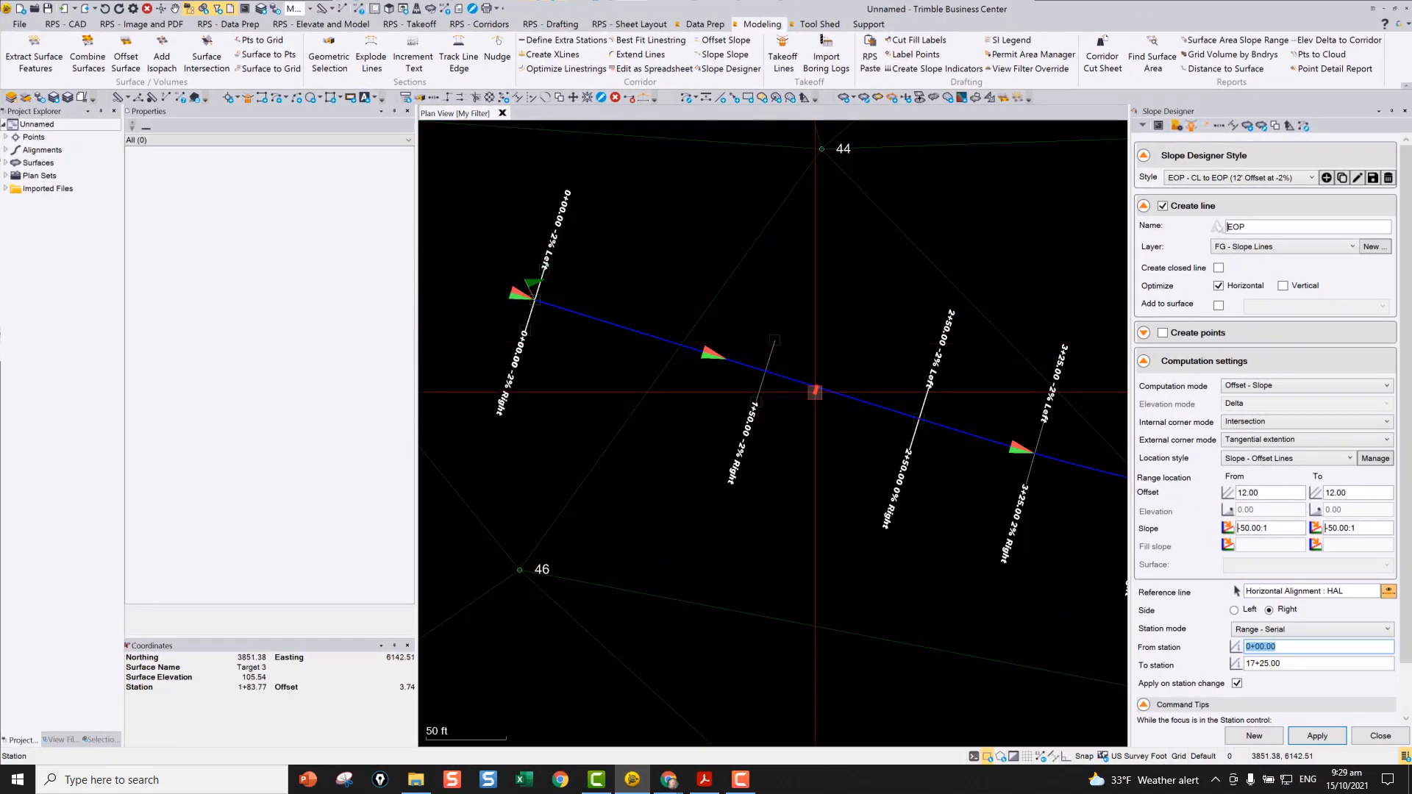
# - Create the right edge segment from station 0+00 to 1+50 with -50:1 slopes, and open the end slope for editing
pyautogui.click(767, 368)
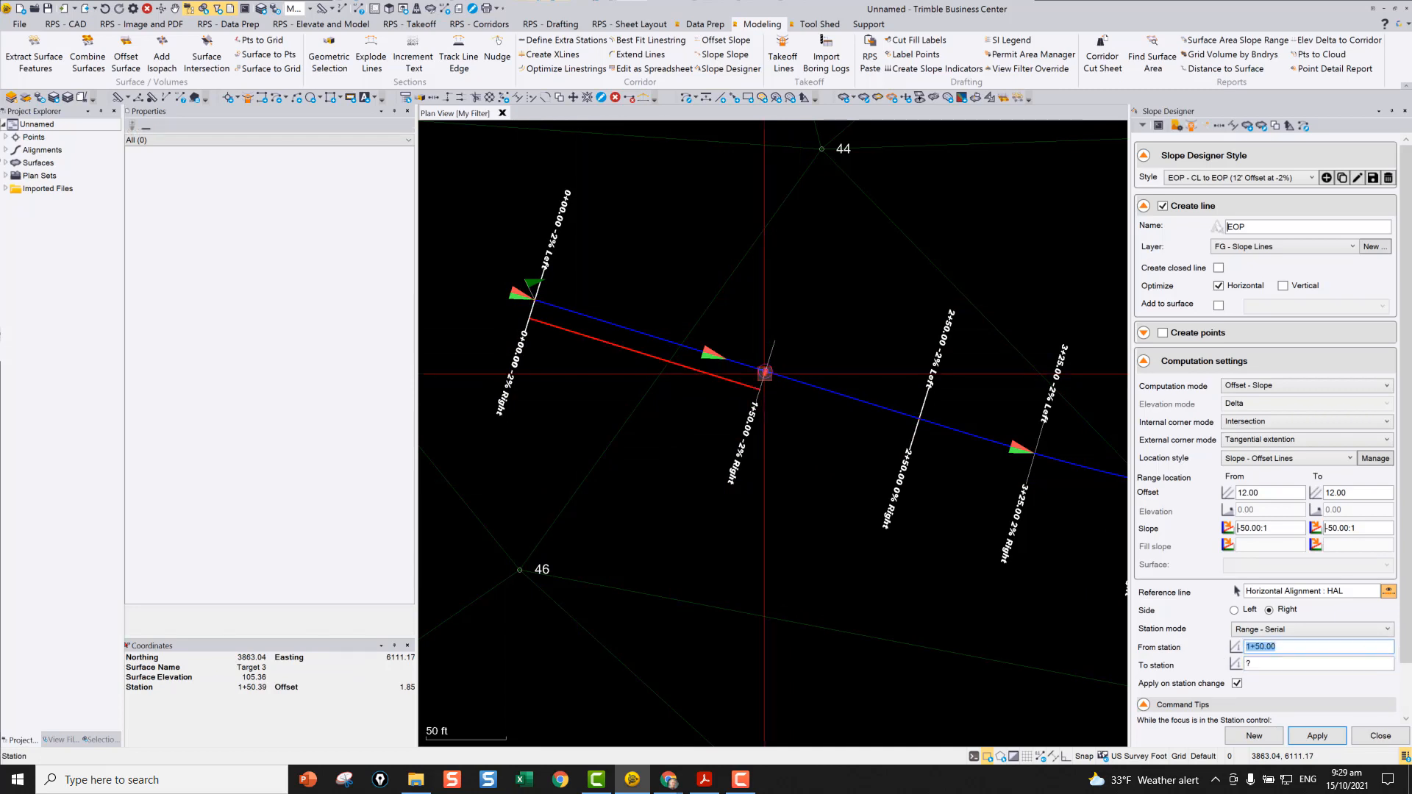
pyautogui.scroll(1, 788, 405)
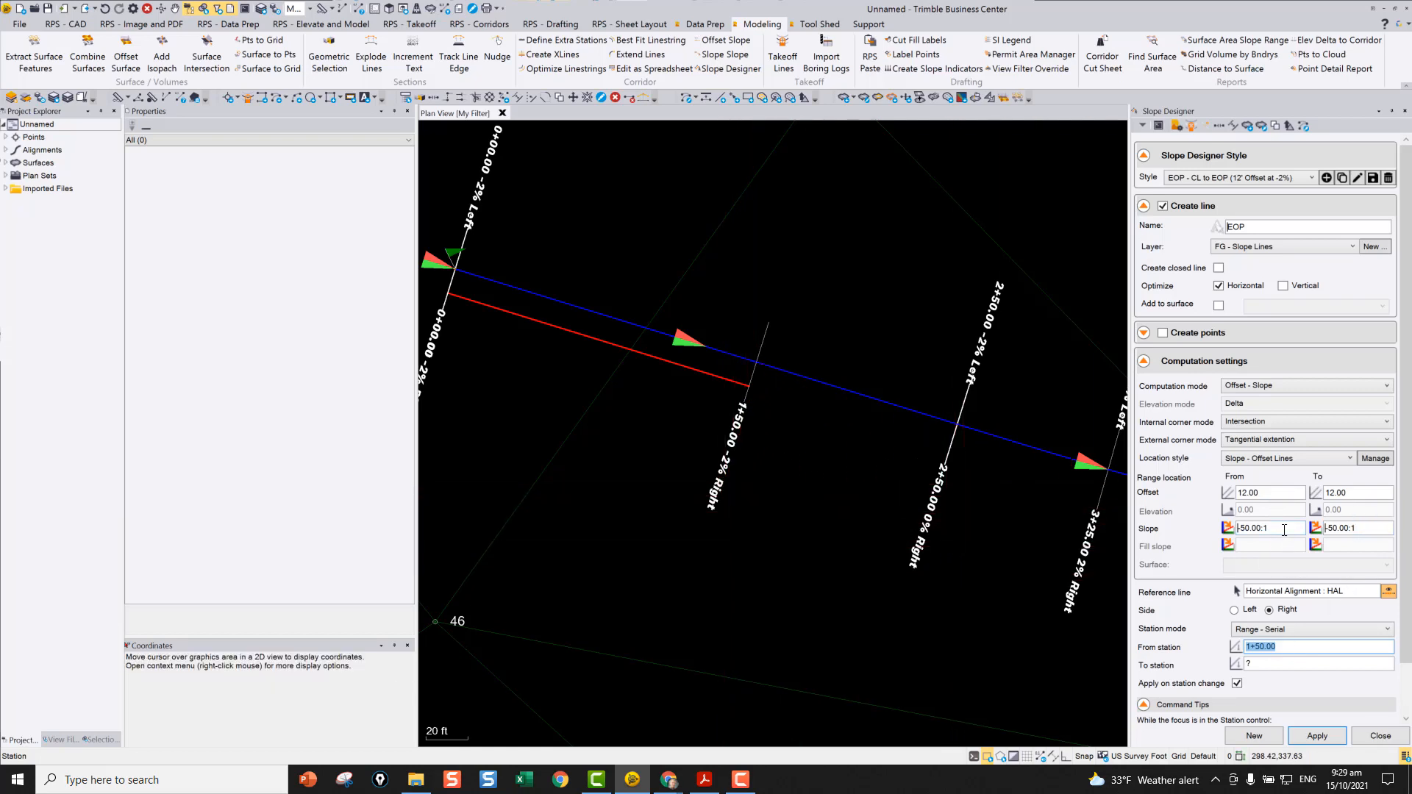
pyautogui.click(1366, 531)
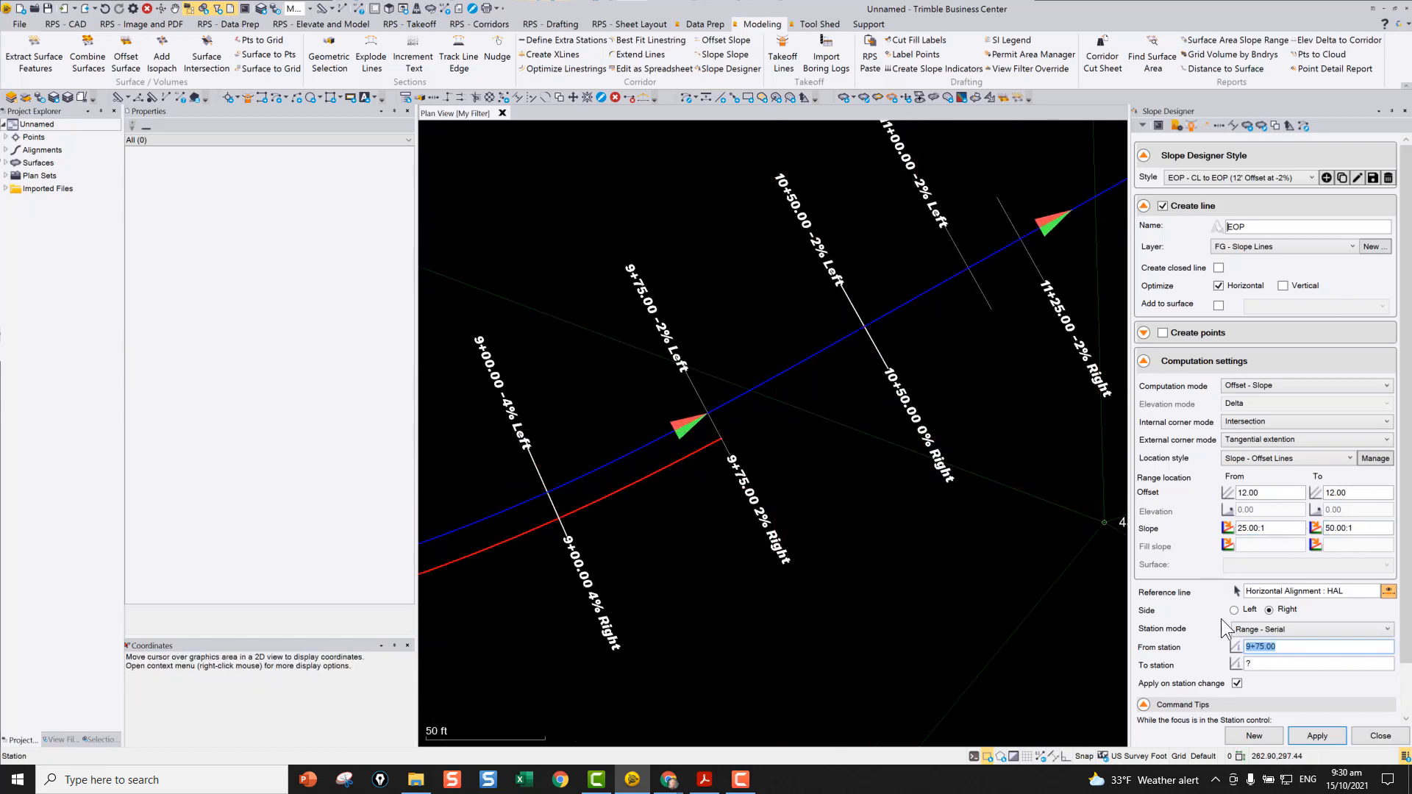
# - Create the right edge segment from station 9+75 to 10+50, with the From slope at 50:1 and the To slope at 0%
pyautogui.click(1276, 527)
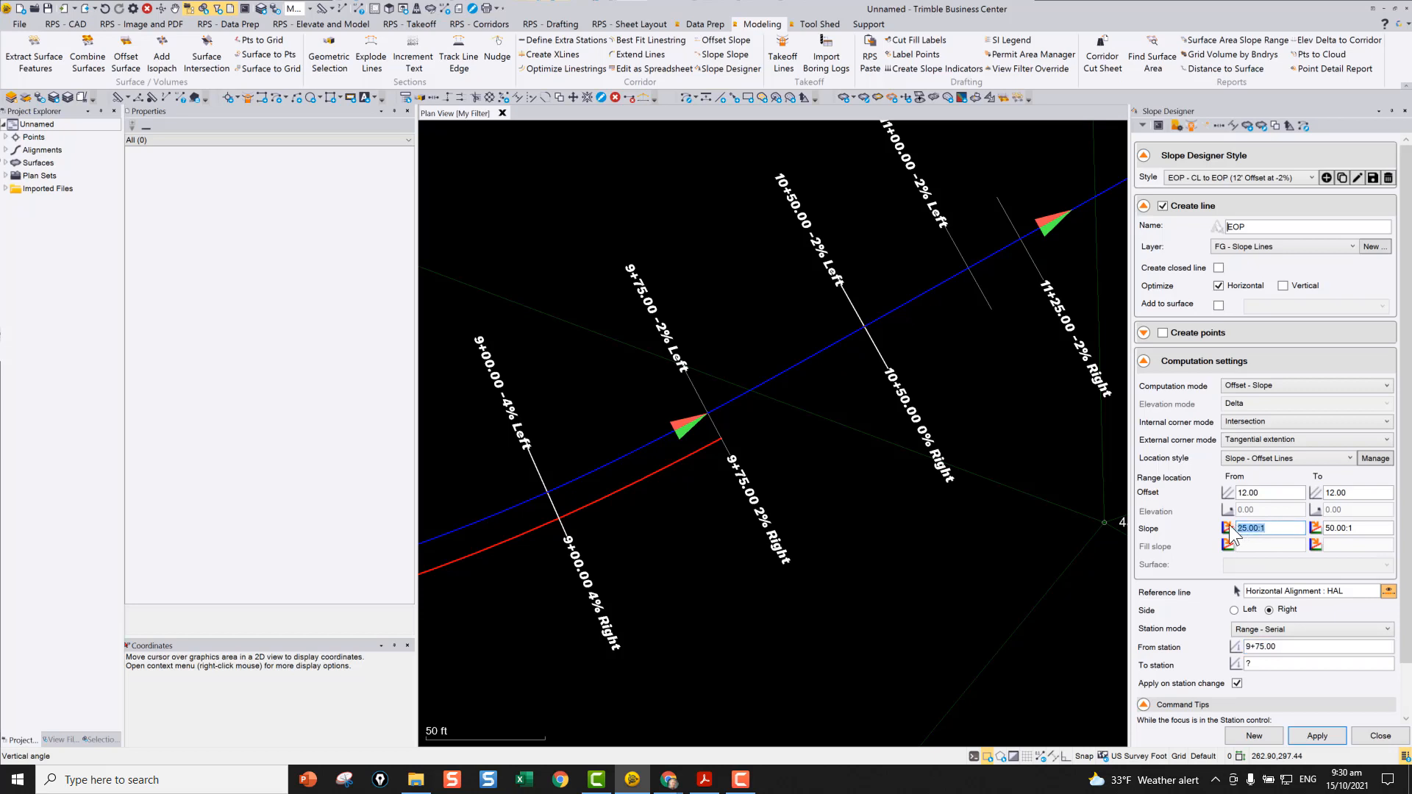
pyautogui.write('50')
pyautogui.press('Tab')
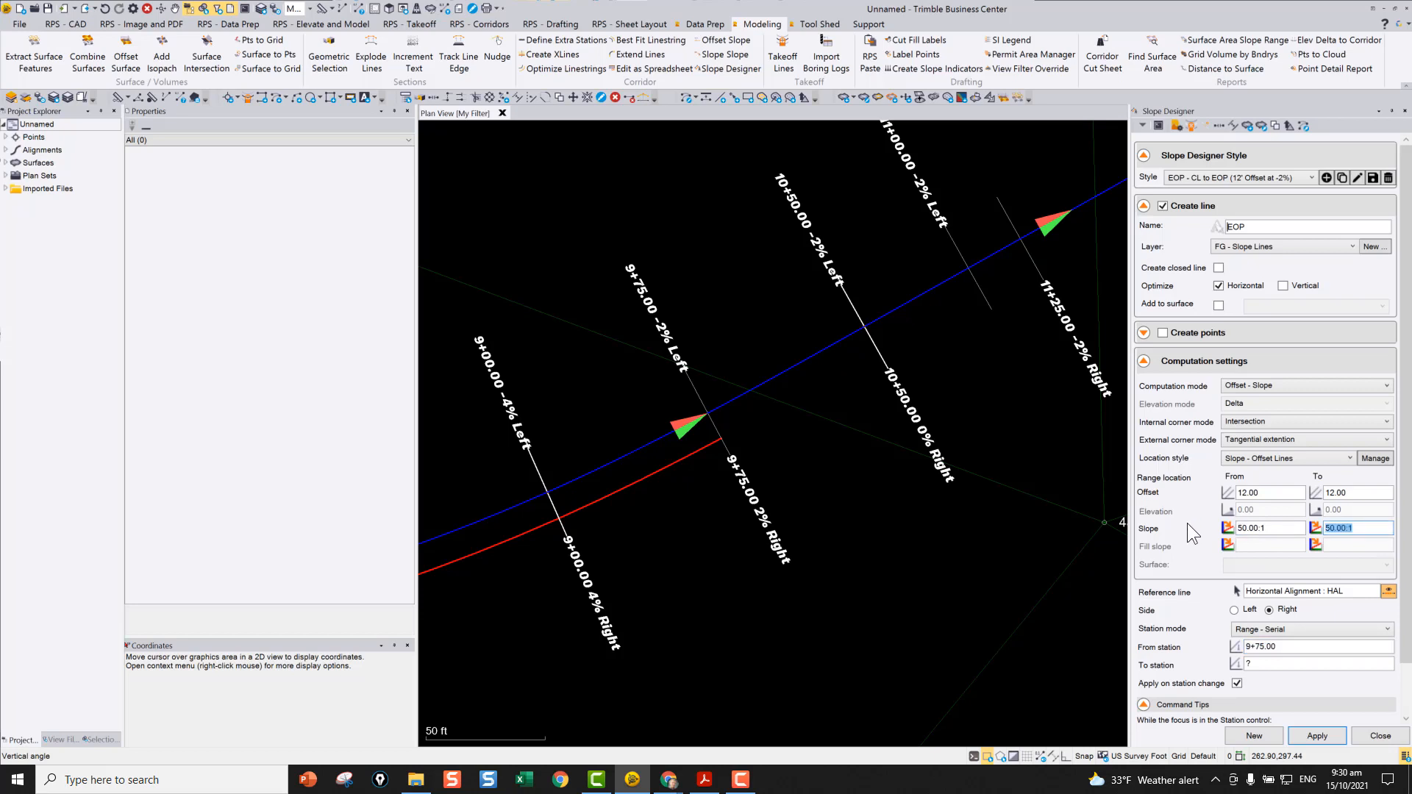
pyautogui.write('0%')
pyautogui.press('Tab')
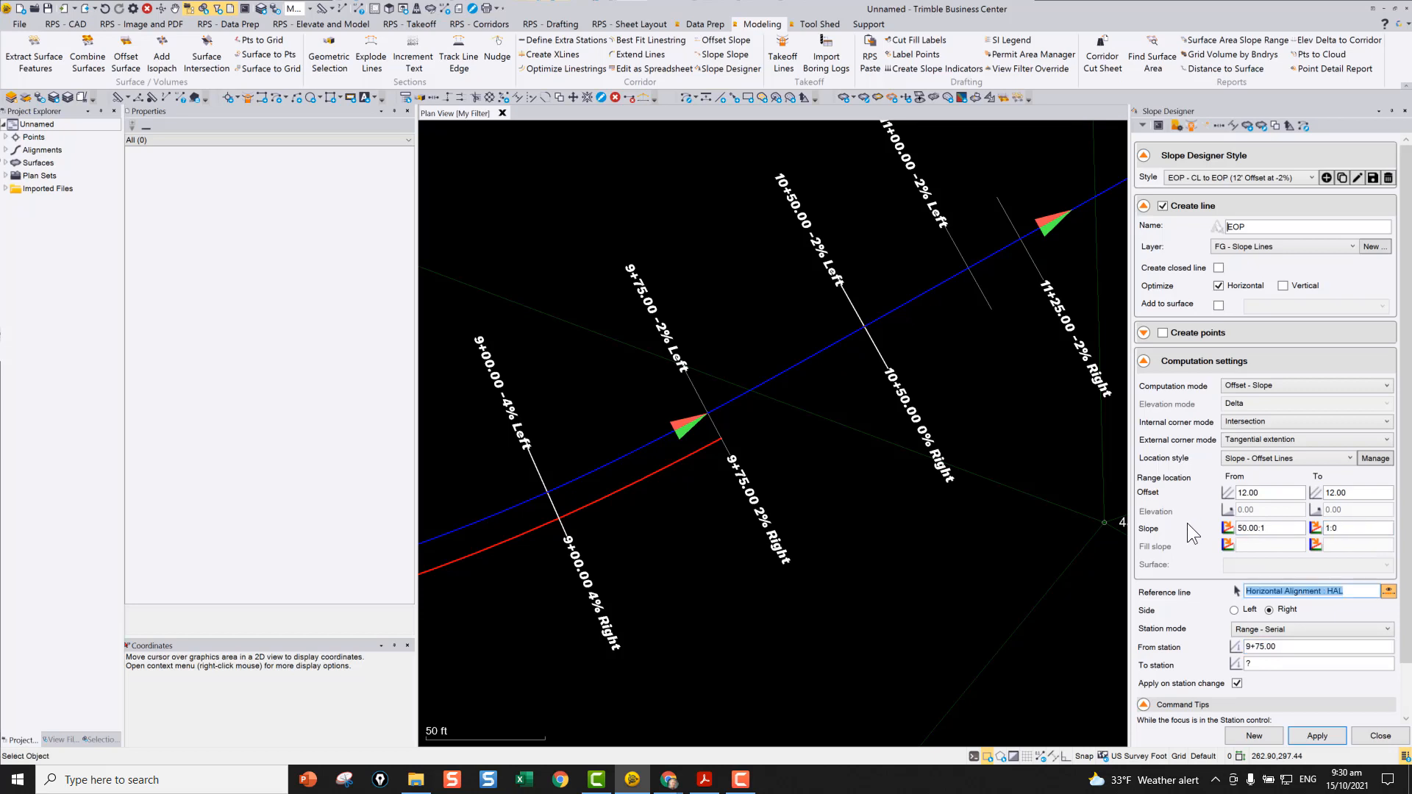
pyautogui.click(1286, 664)
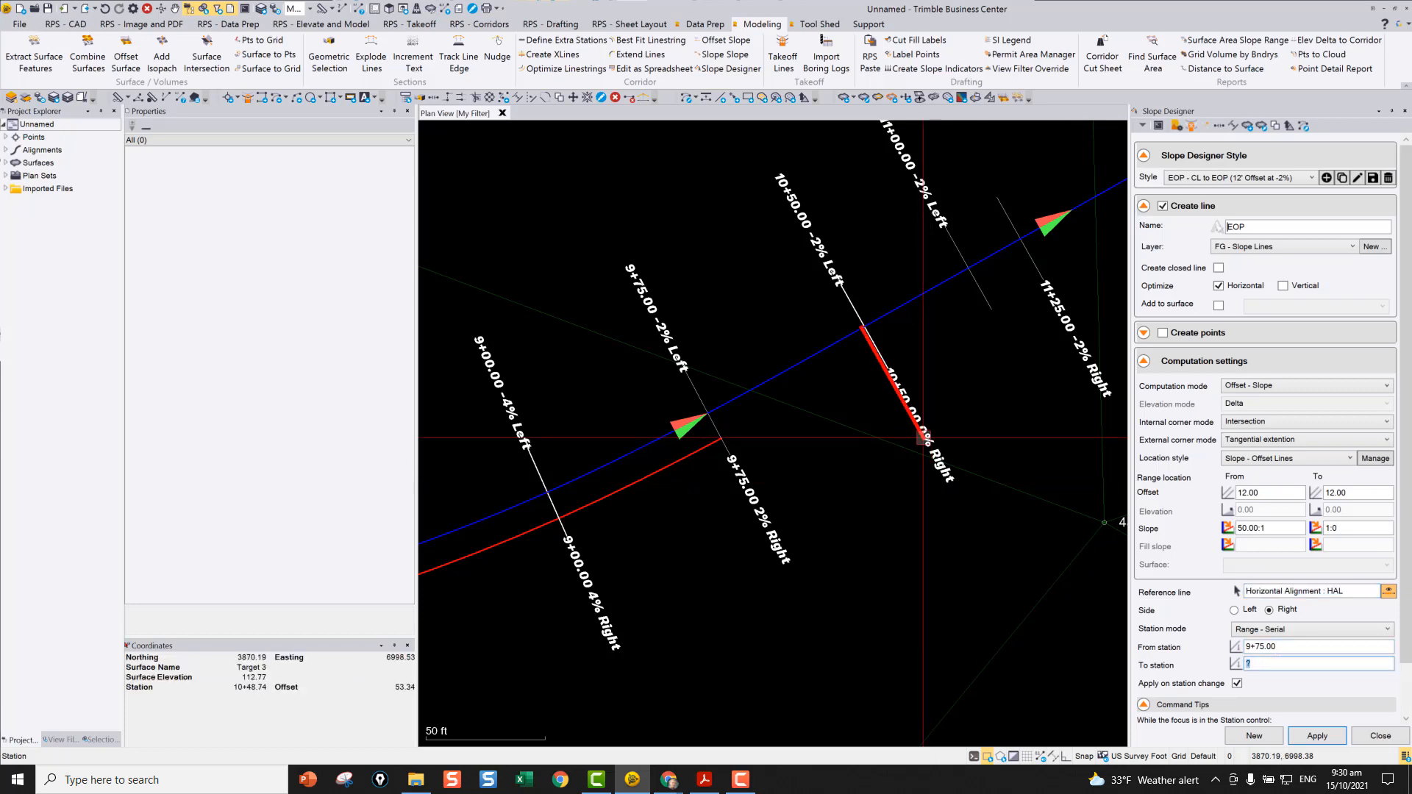
pyautogui.click(859, 325)
pyautogui.moveTo(919, 334); pyautogui.dragTo(742, 399, button='middle')
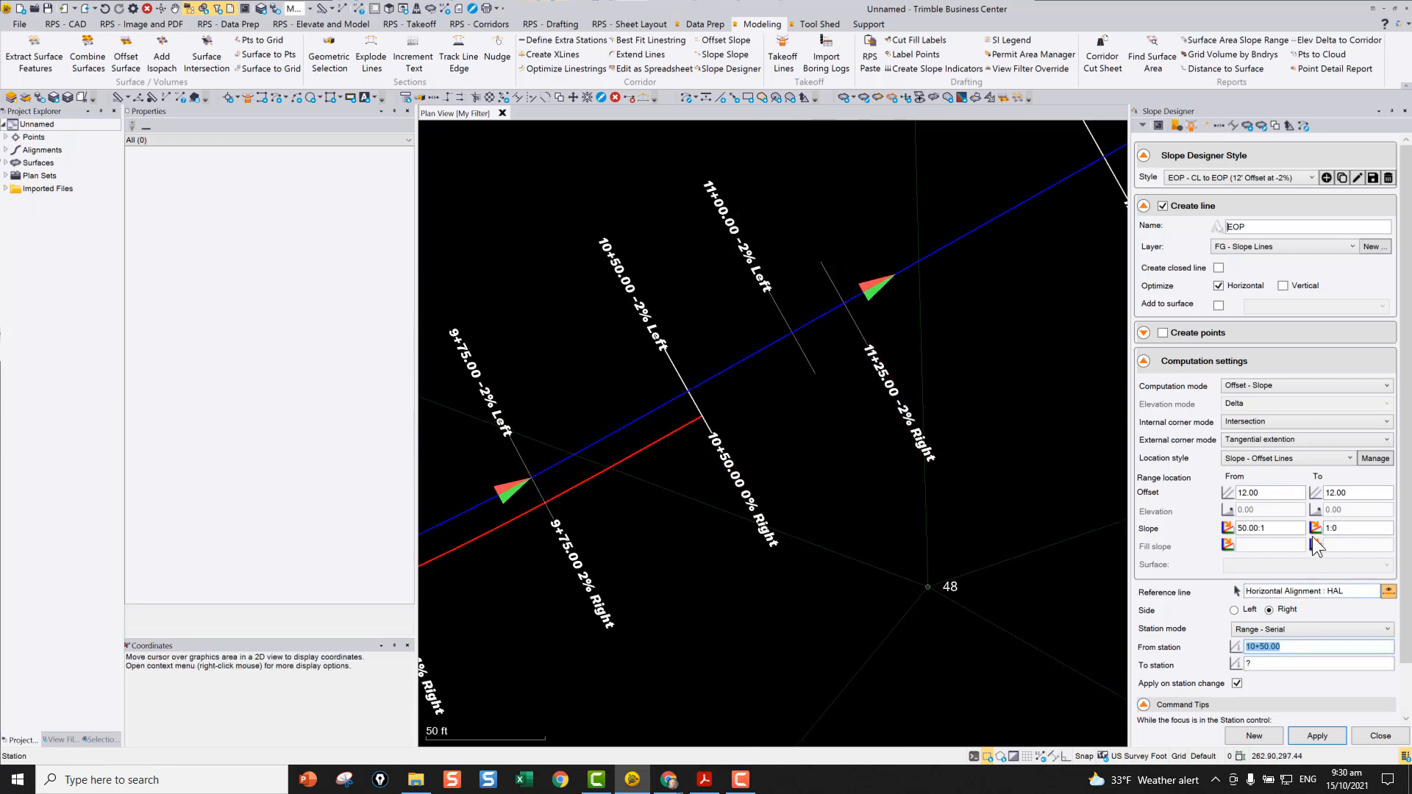
# - For the segment starting at station 10+50, set the From slope to 0:1 and the To slope to -50:1
pyautogui.doubleClick(1280, 529)
pyautogui.write('0:1')
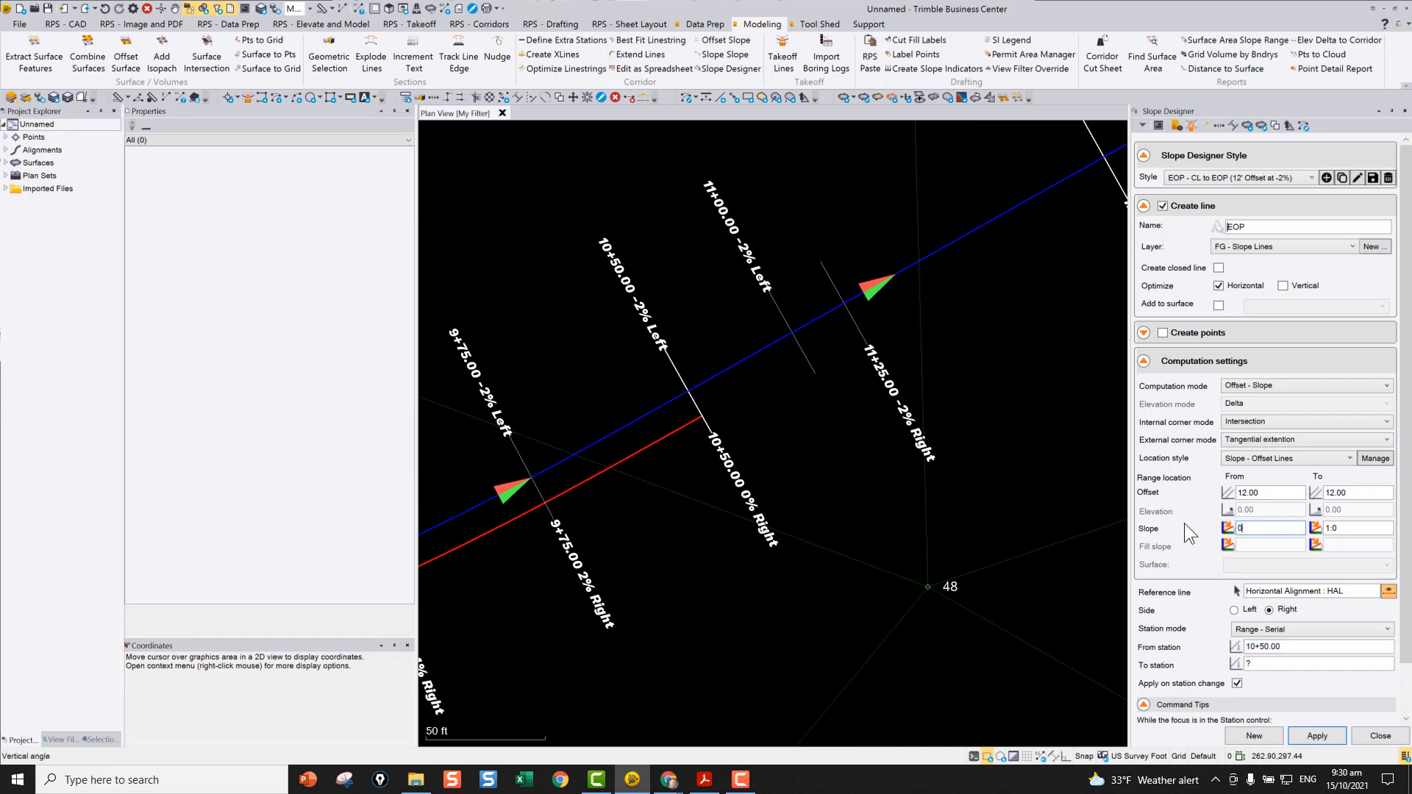
pyautogui.press('Tab')
pyautogui.write('-50:1')
pyautogui.press('Tab')
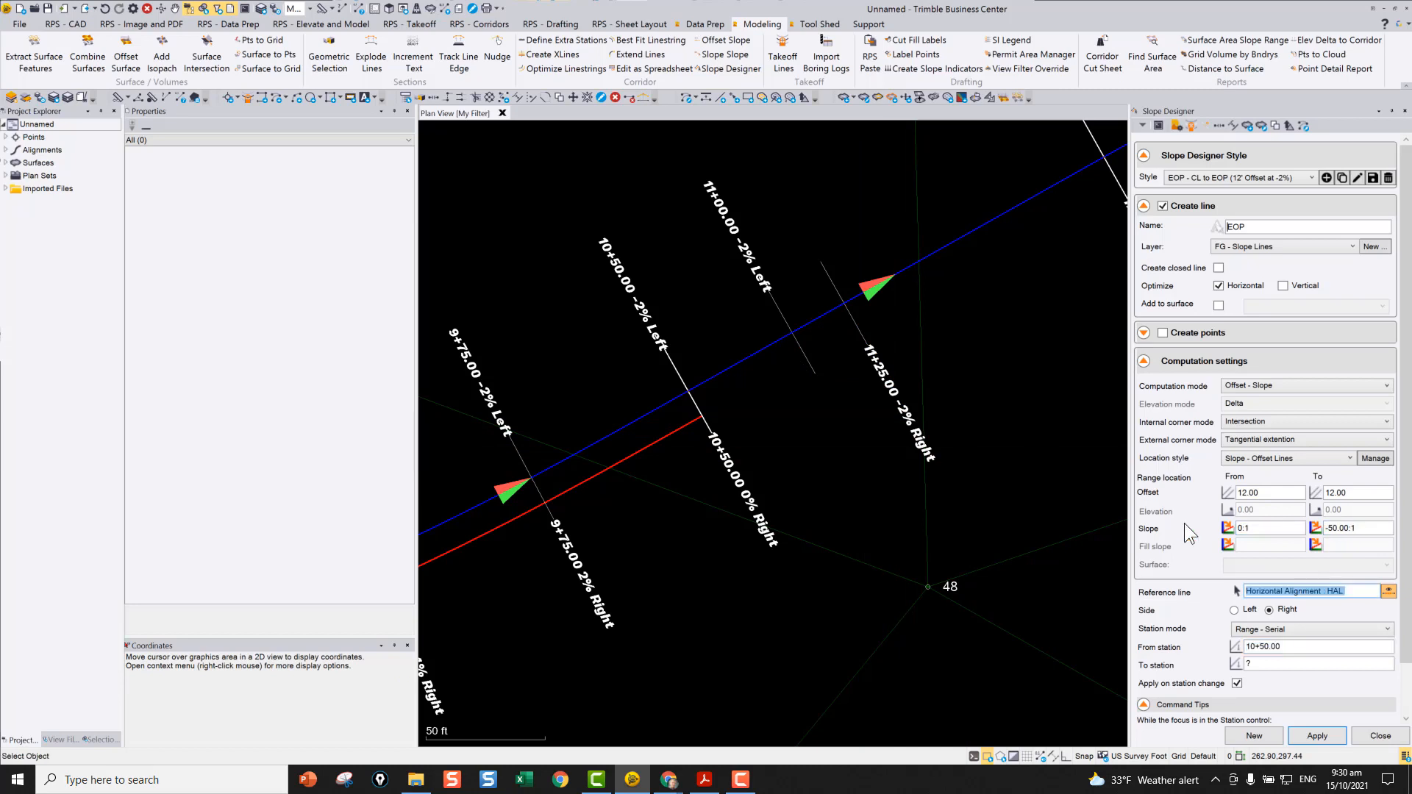
# - Try to create the right edge segment from station 10+50 to 11+25 with these slopes, and undo it
pyautogui.click(1288, 647)
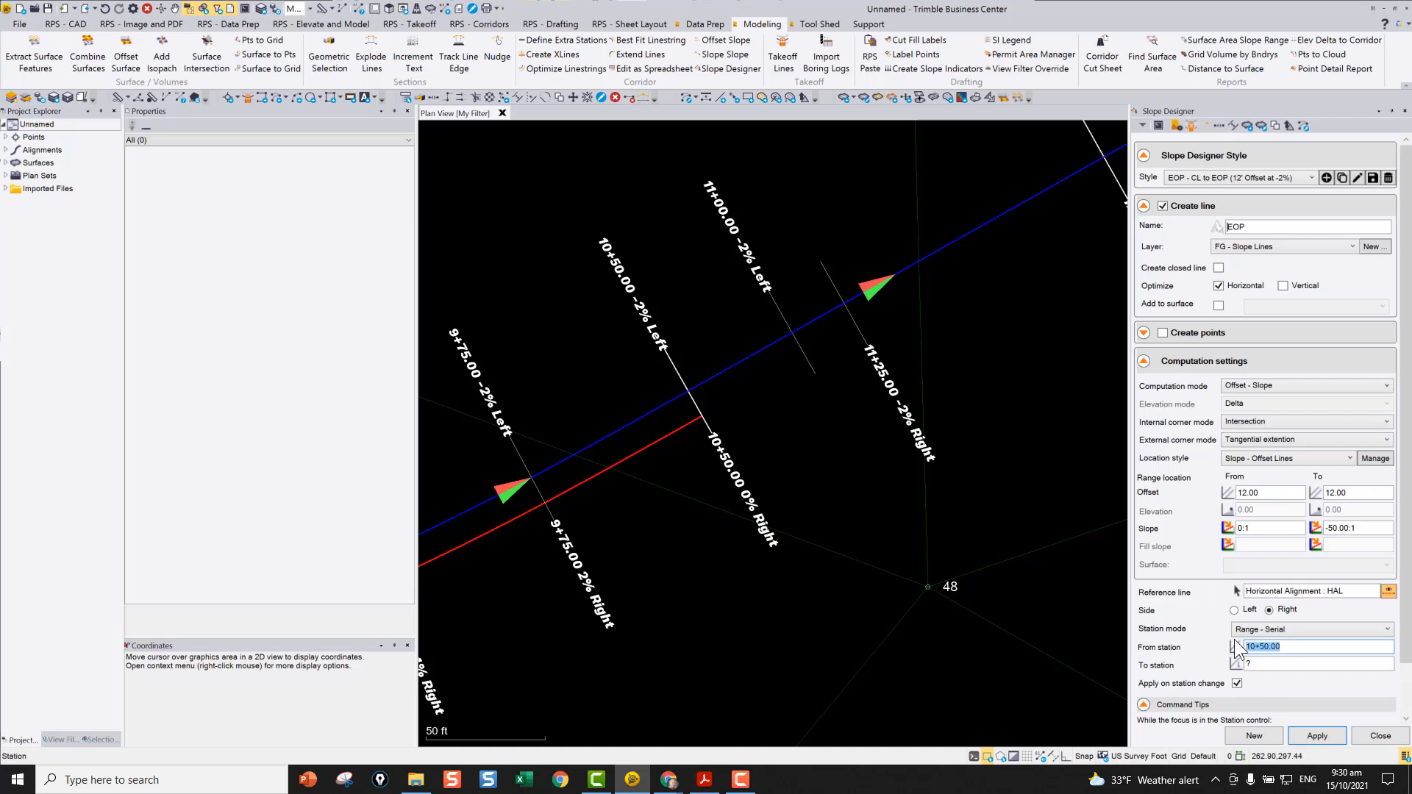
pyautogui.click(843, 301)
pyautogui.scroll(-2, 895, 328)
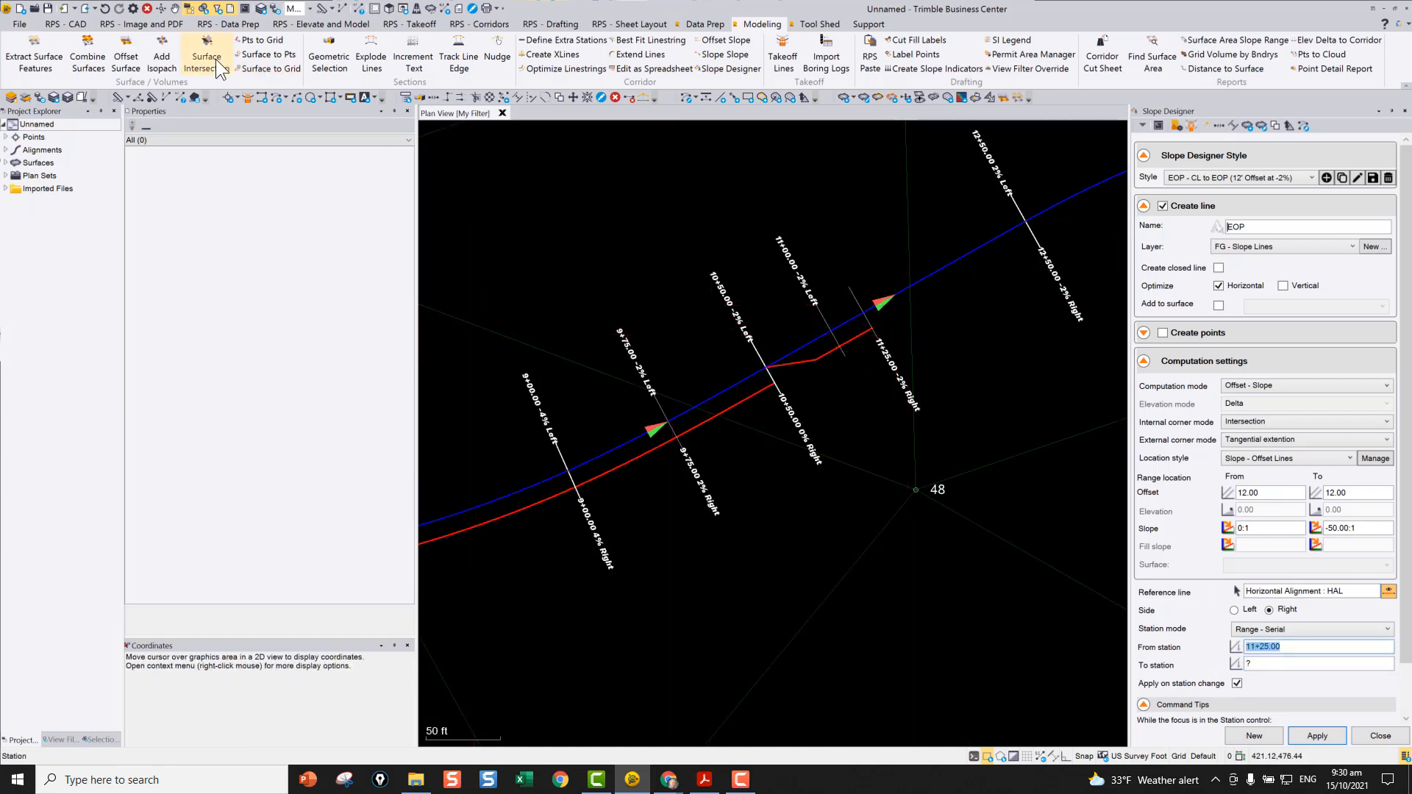
pyautogui.click(105, 9)
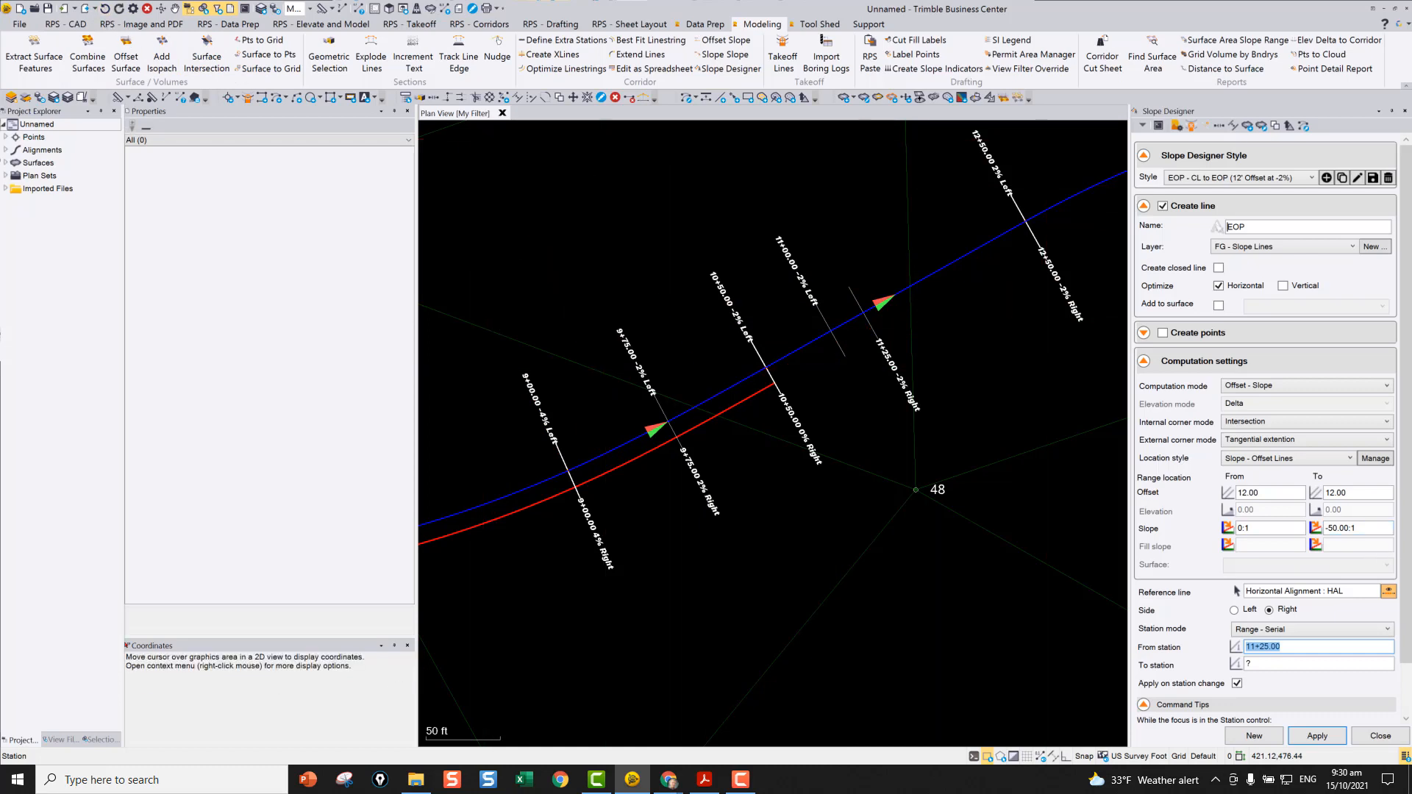
# - Set the From slope to 1:0 and restart the range at station 10+50, where the existing right edge segment ends
pyautogui.click(1254, 528)
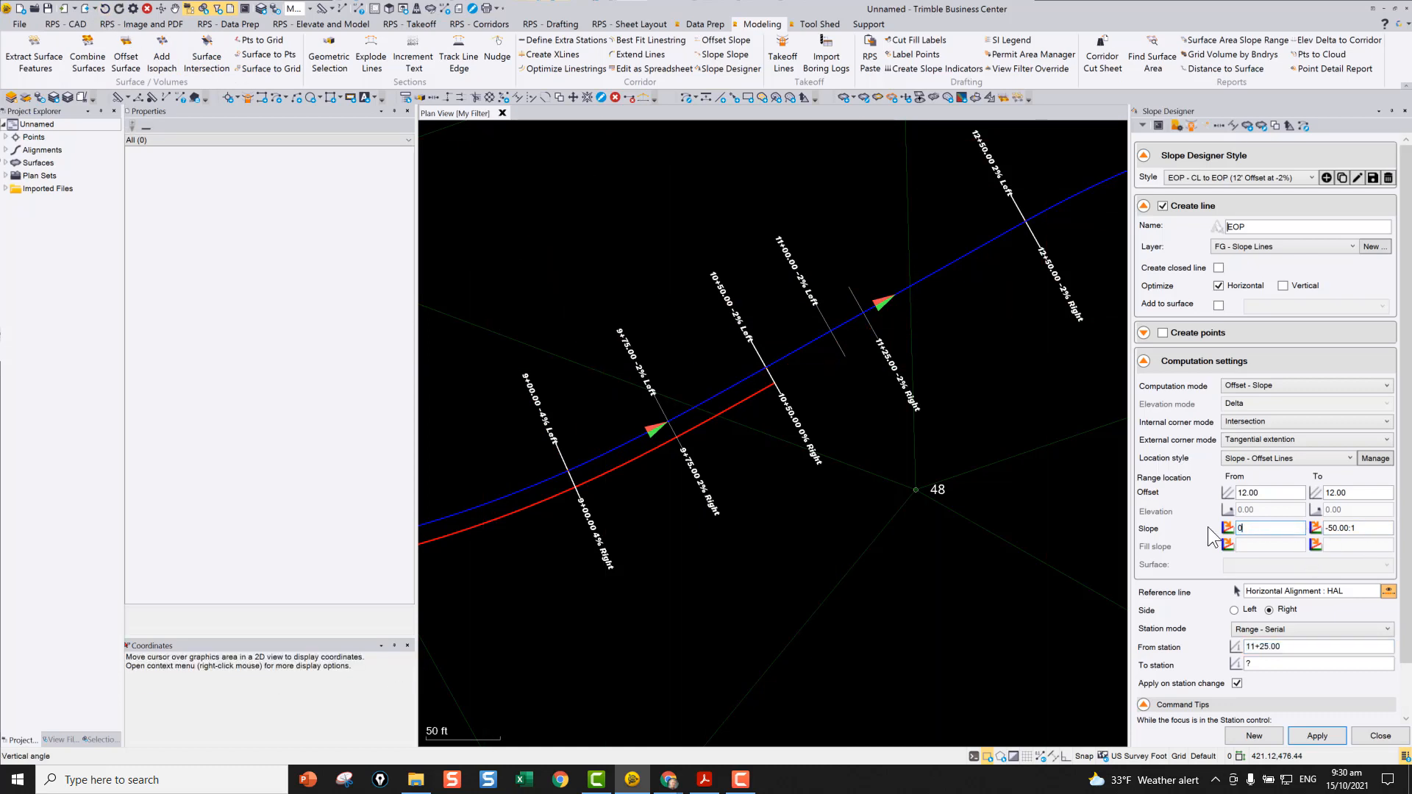
pyautogui.press('Tab')
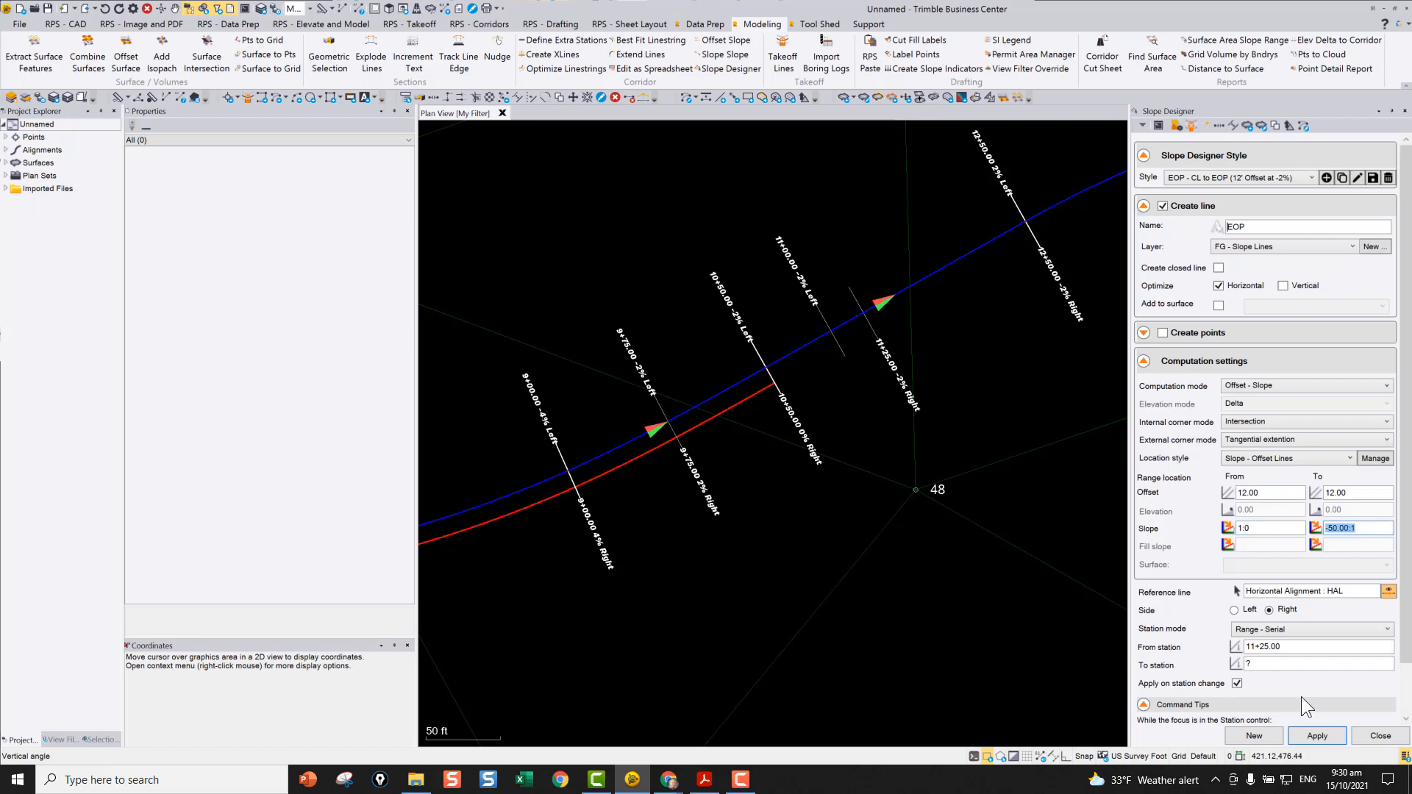
pyautogui.click(1293, 664)
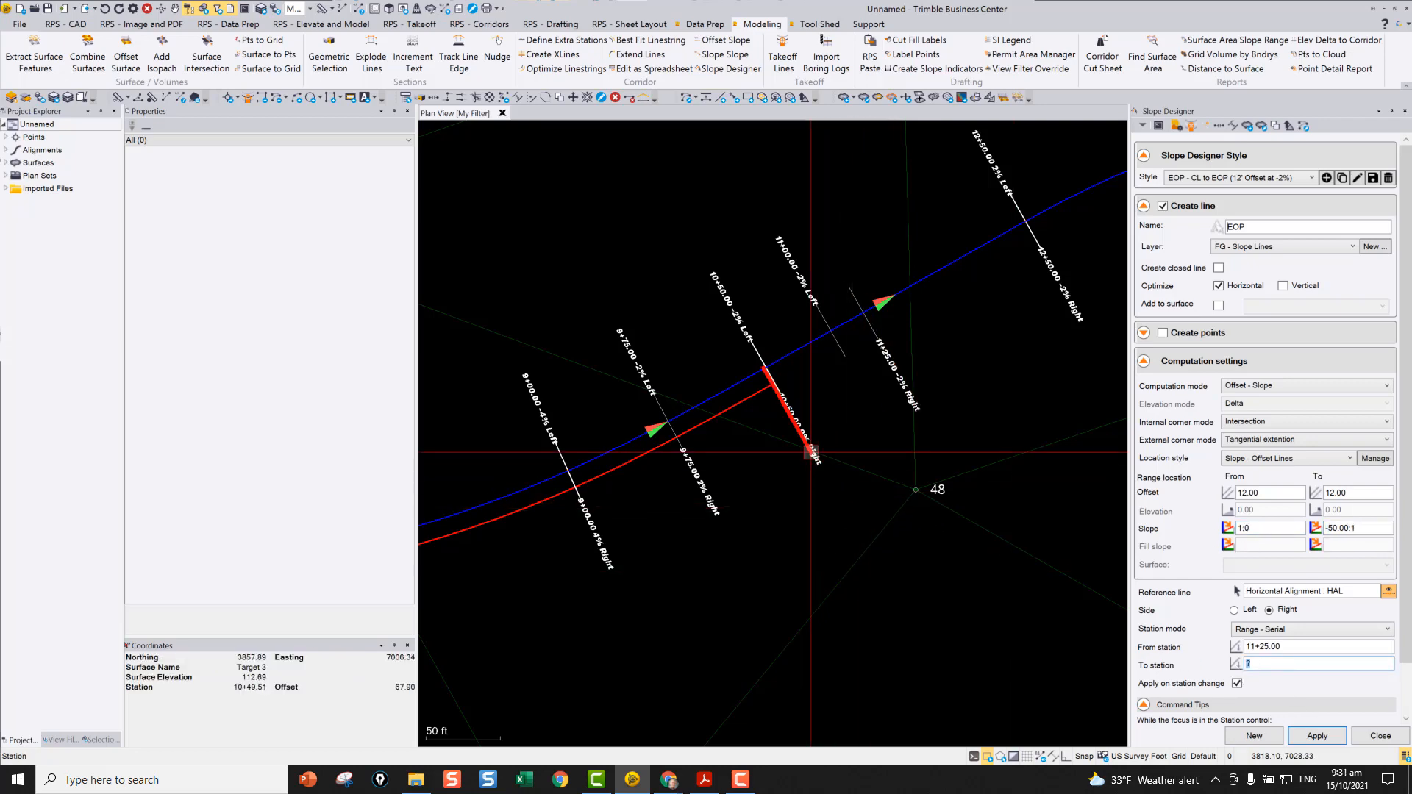
pyautogui.scroll(4, 989, 437)
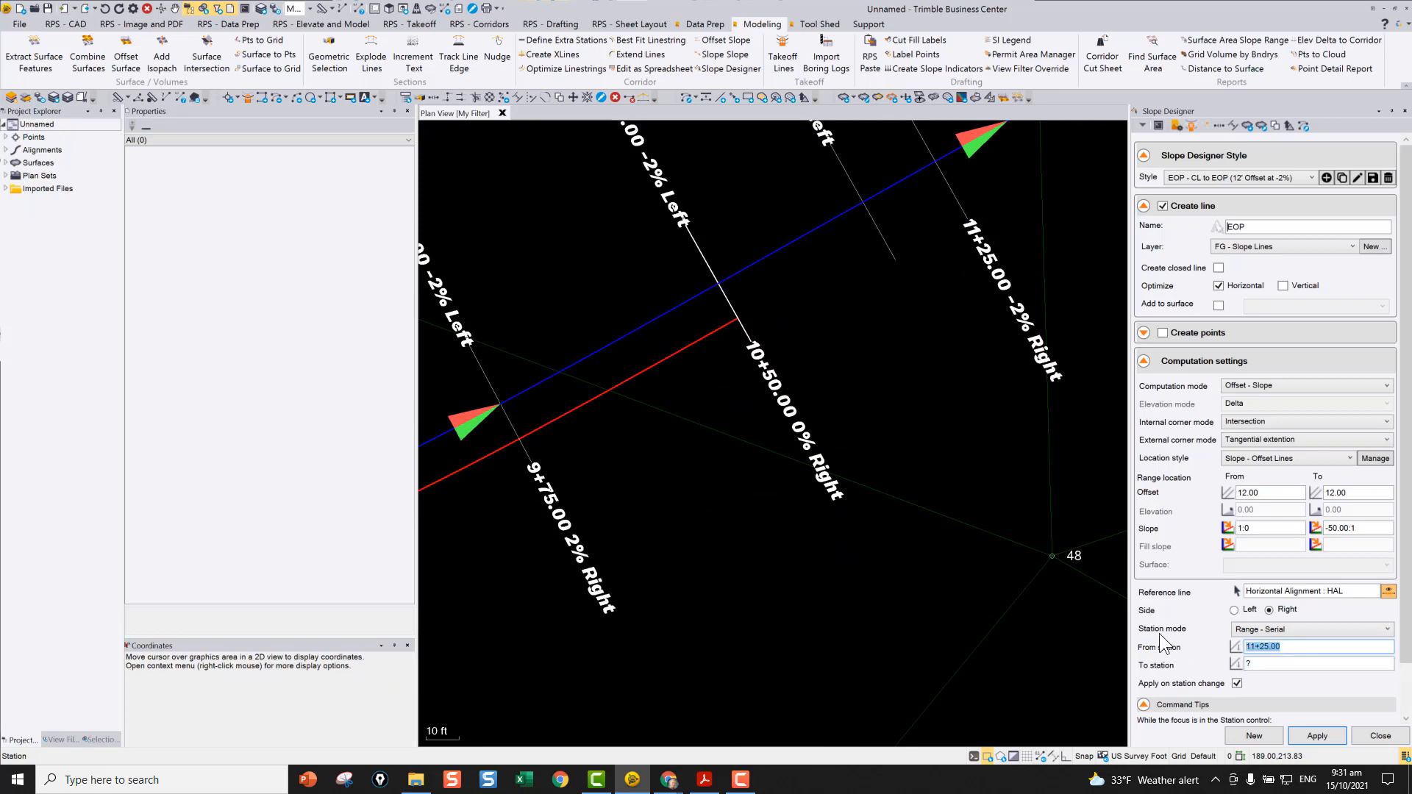
pyautogui.click(737, 318)
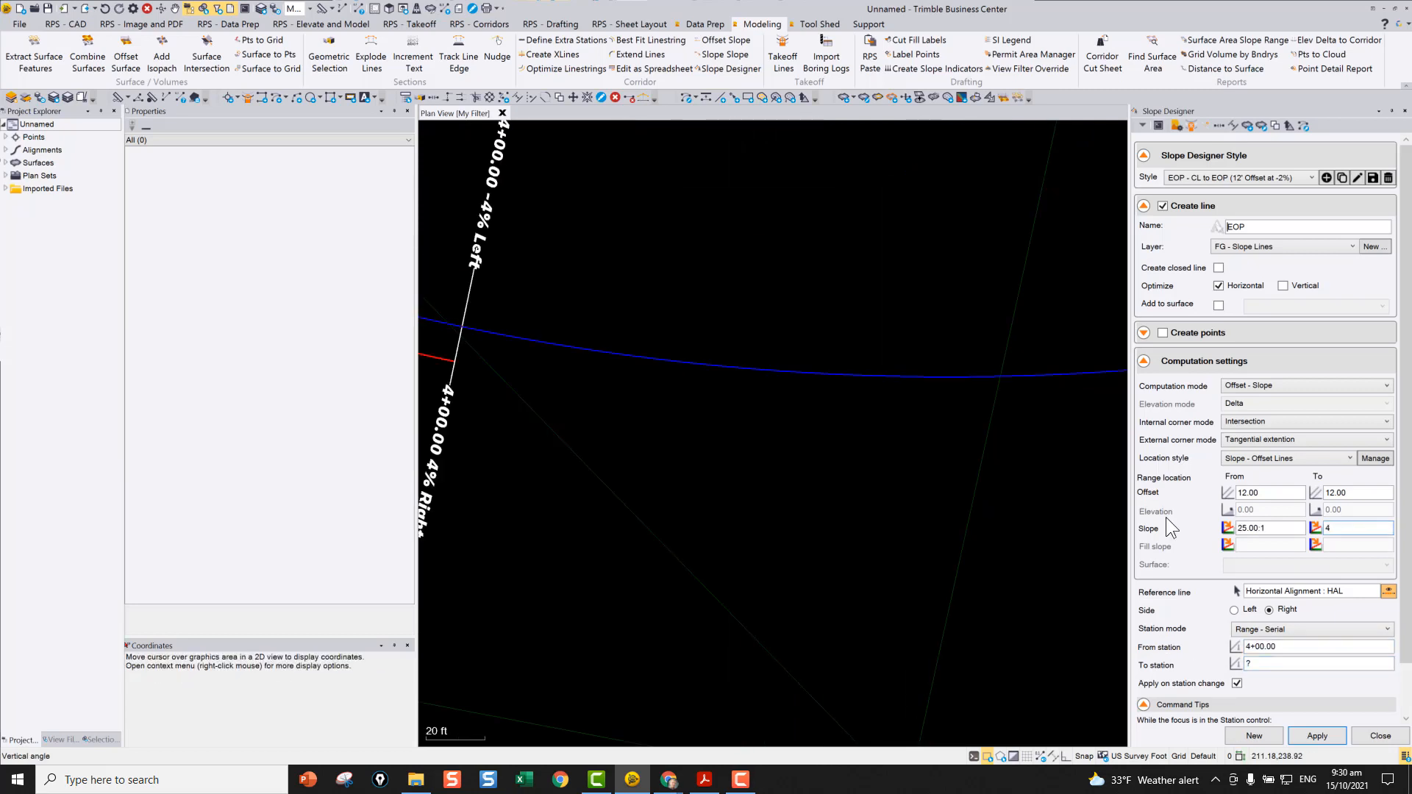
# - Create the right edge segment through the curve from station 4+00 to 9+00, with the To slope set to 25:1
pyautogui.press('Tab')
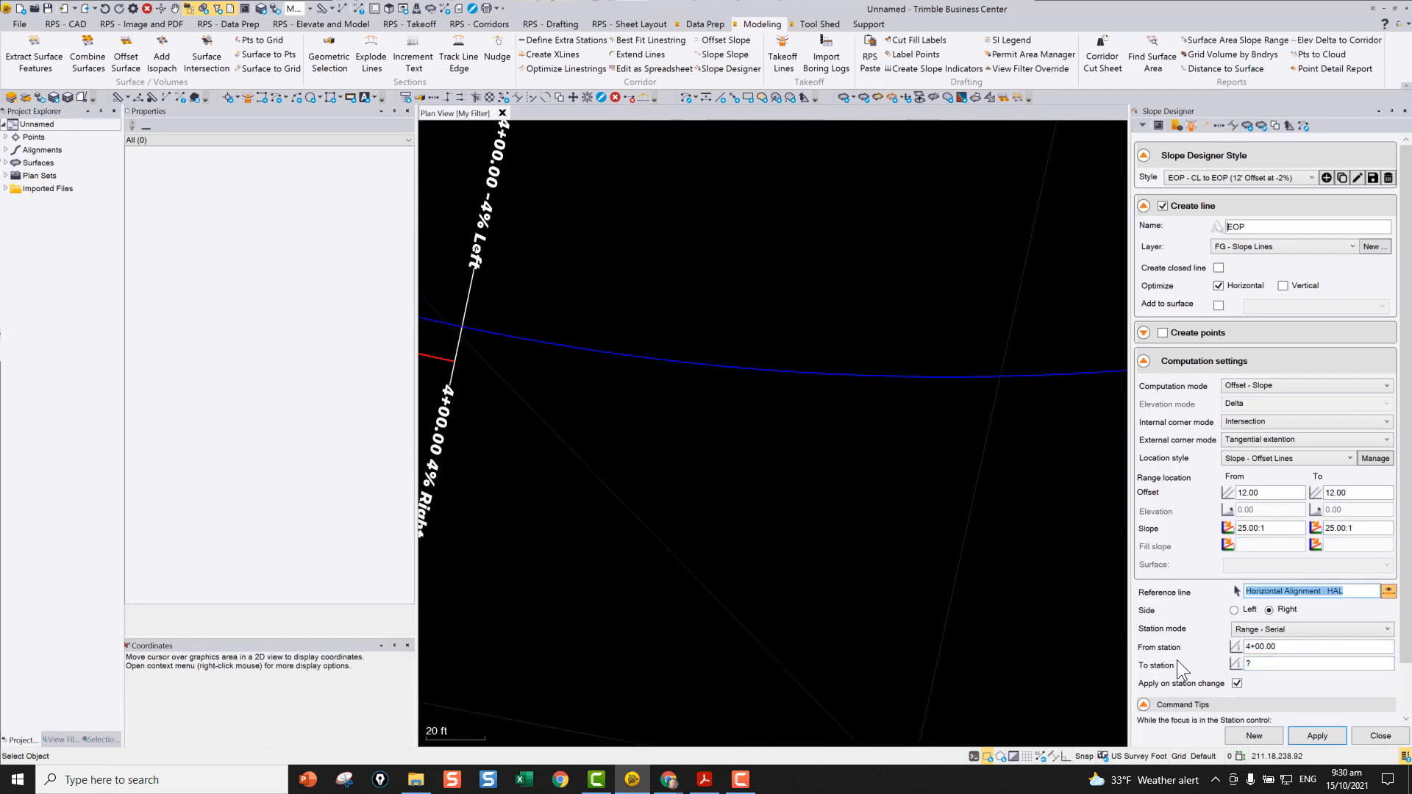
pyautogui.click(1266, 664)
pyautogui.scroll(-4, 879, 393)
pyautogui.moveTo(797, 397); pyautogui.dragTo(577, 396, button='middle')
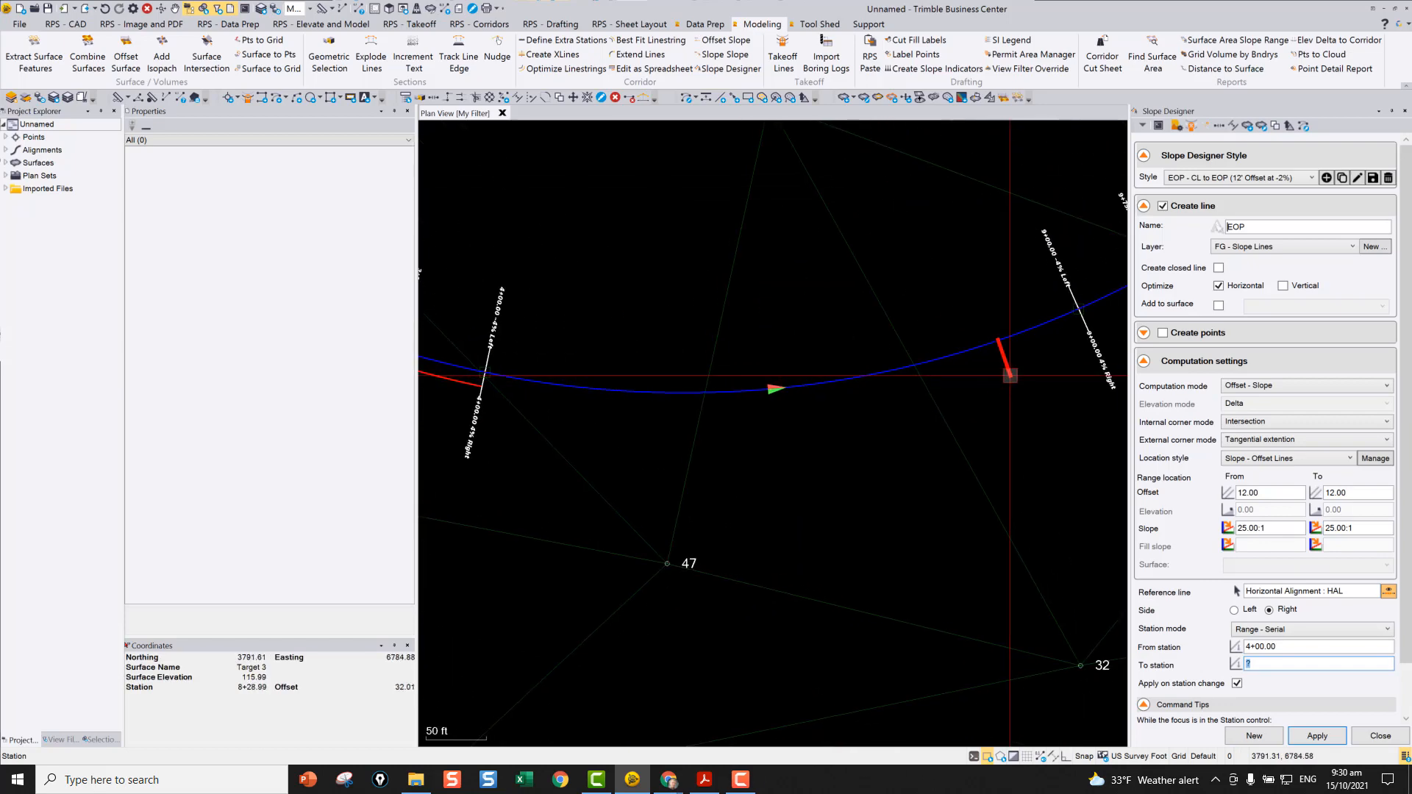
pyautogui.moveTo(1053, 351); pyautogui.dragTo(841, 385, button='middle')
pyautogui.scroll(3, 862, 362)
pyautogui.click(873, 324)
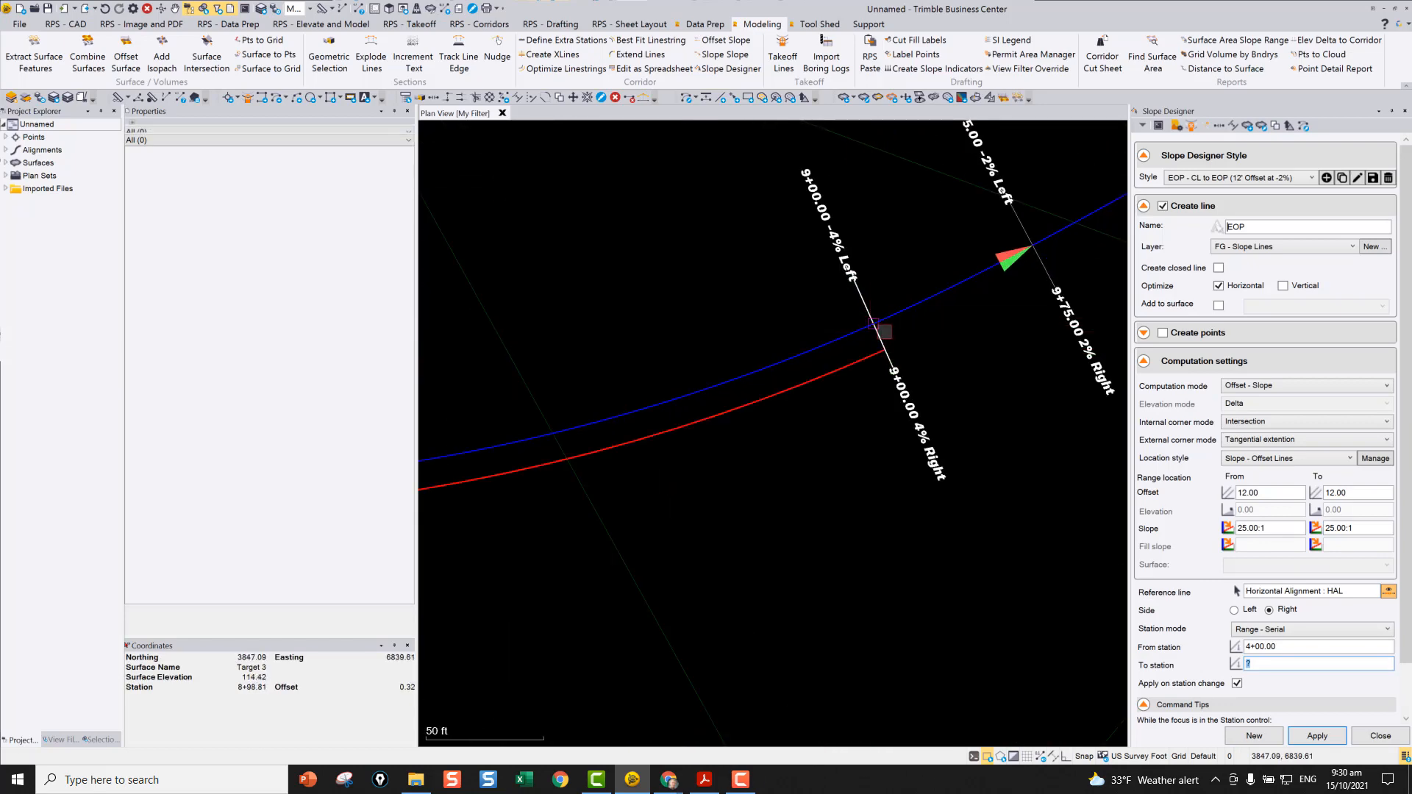
# - Create the right edge segment from station 9+00 to 9+75, transitioning from a 25:1 slope to a 2% To slope
pyautogui.scroll(-2, 876, 325)
pyautogui.moveTo(919, 322); pyautogui.dragTo(693, 428, button='middle')
pyautogui.scroll(3, 694, 427)
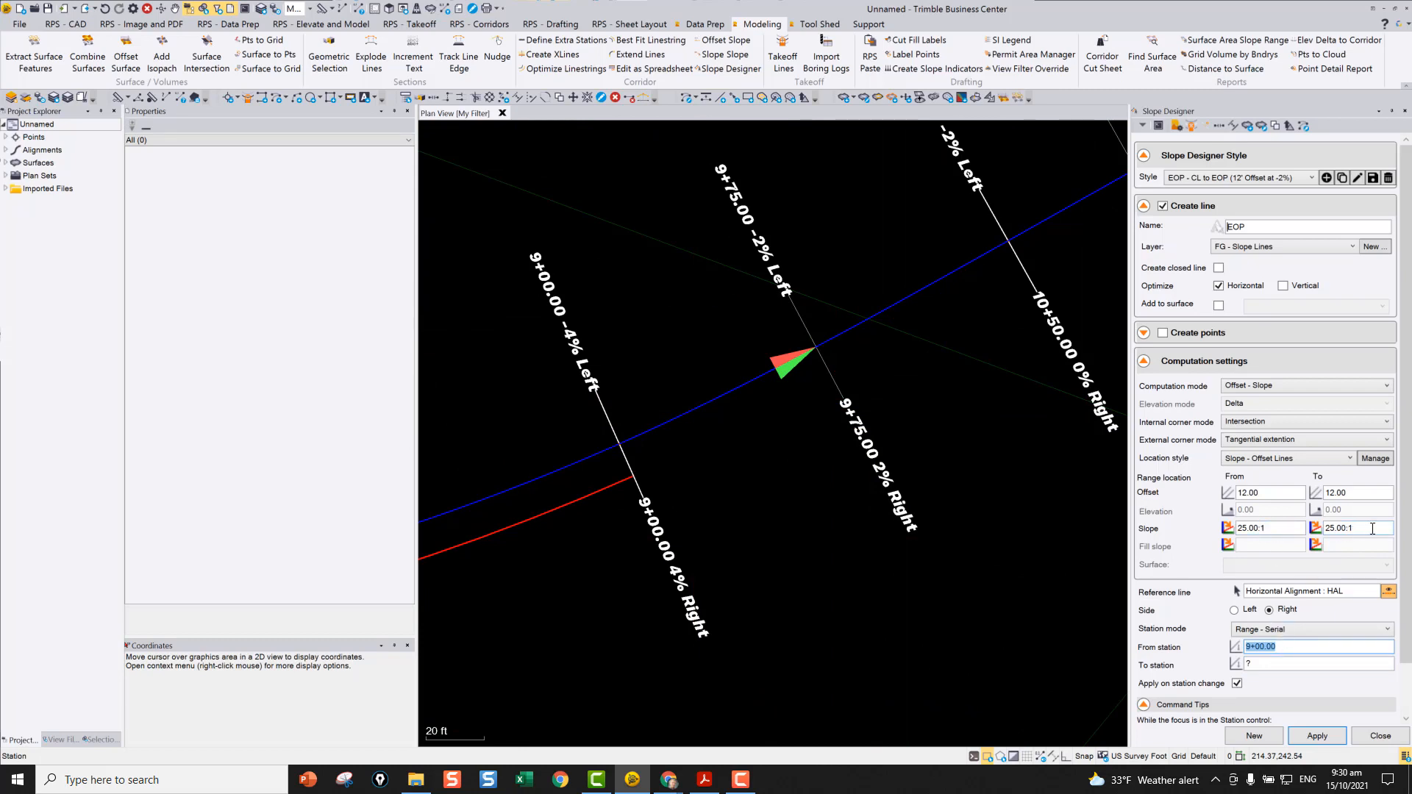
pyautogui.moveTo(1372, 528); pyautogui.dragTo(1281, 527)
pyautogui.write('2%')
pyautogui.press('Tab')
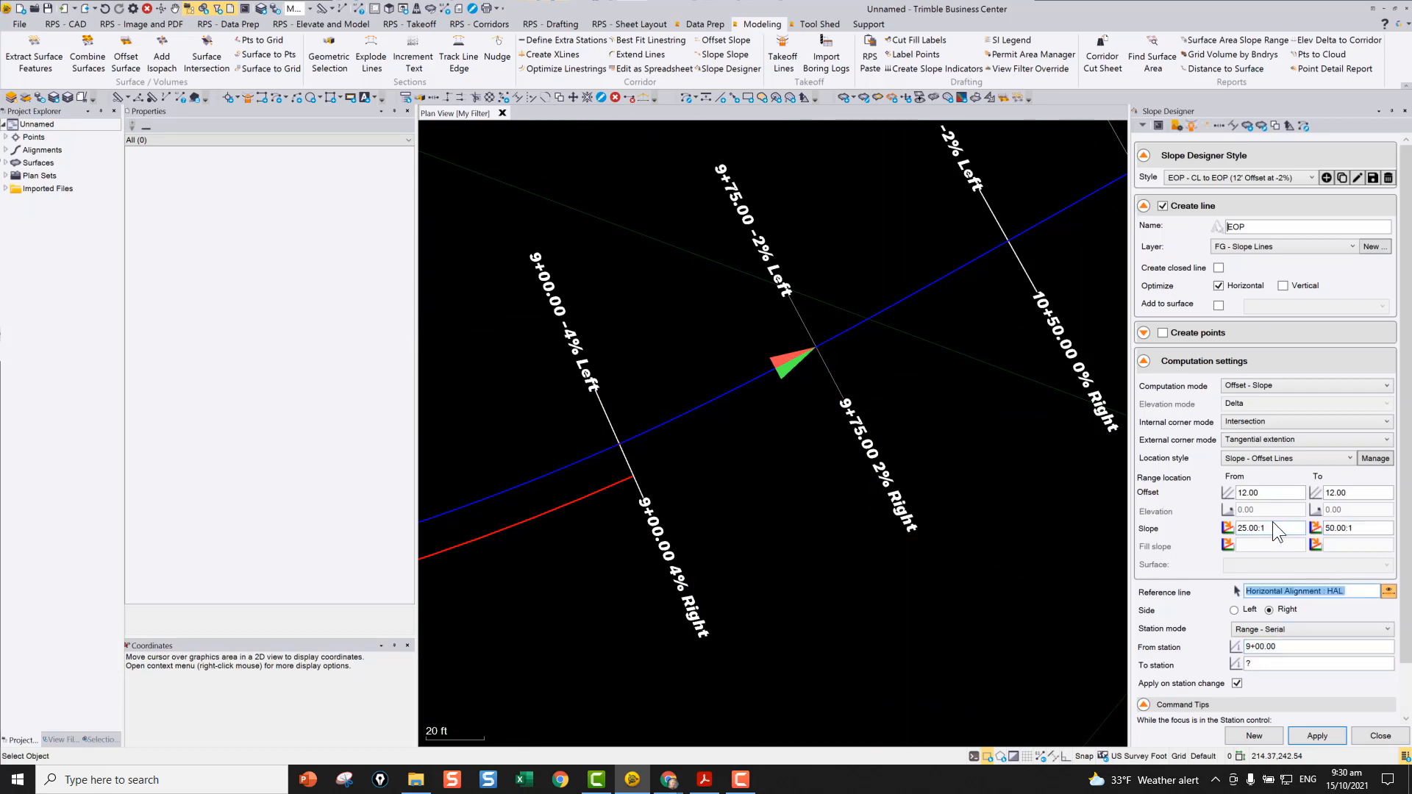
pyautogui.click(1288, 665)
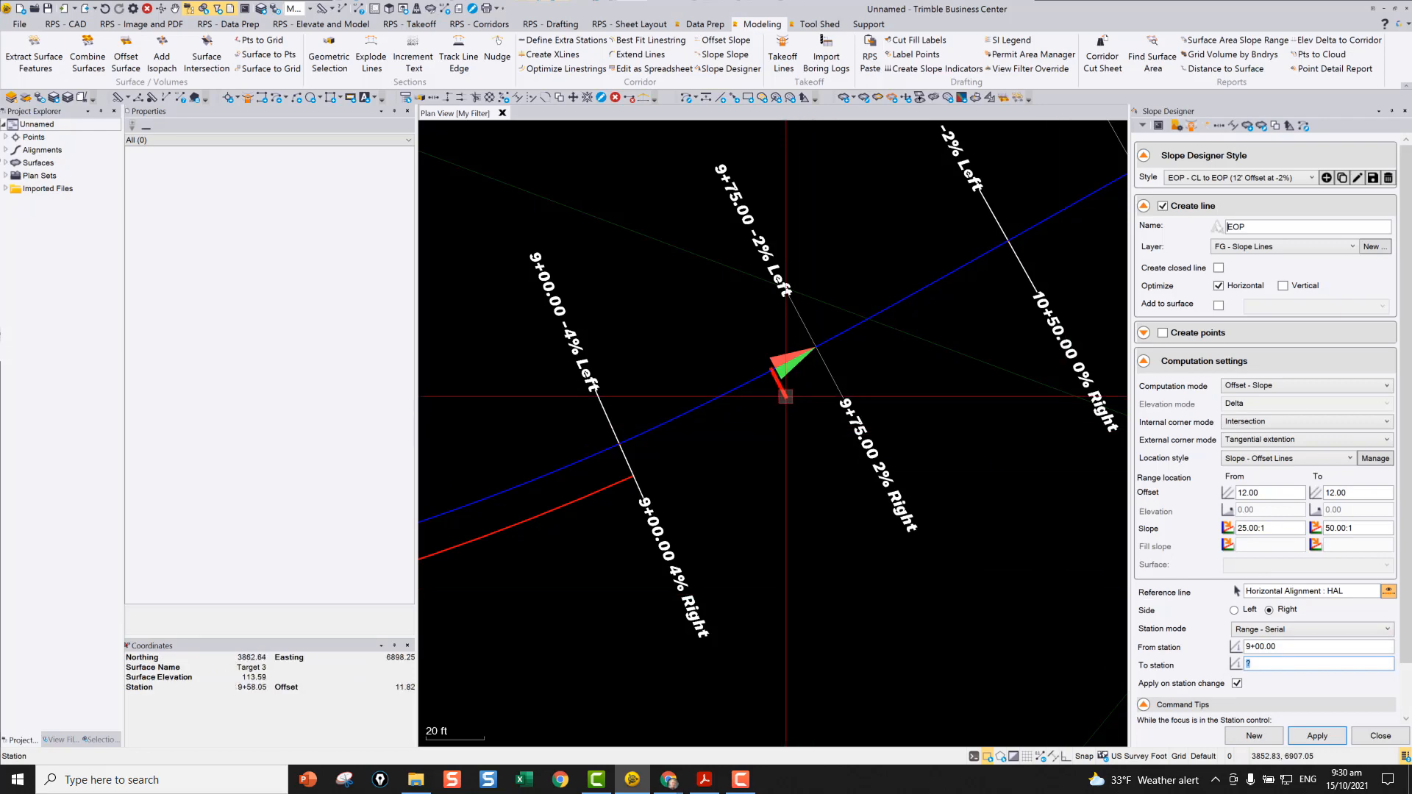
pyautogui.click(815, 348)
pyautogui.scroll(-2, 943, 381)
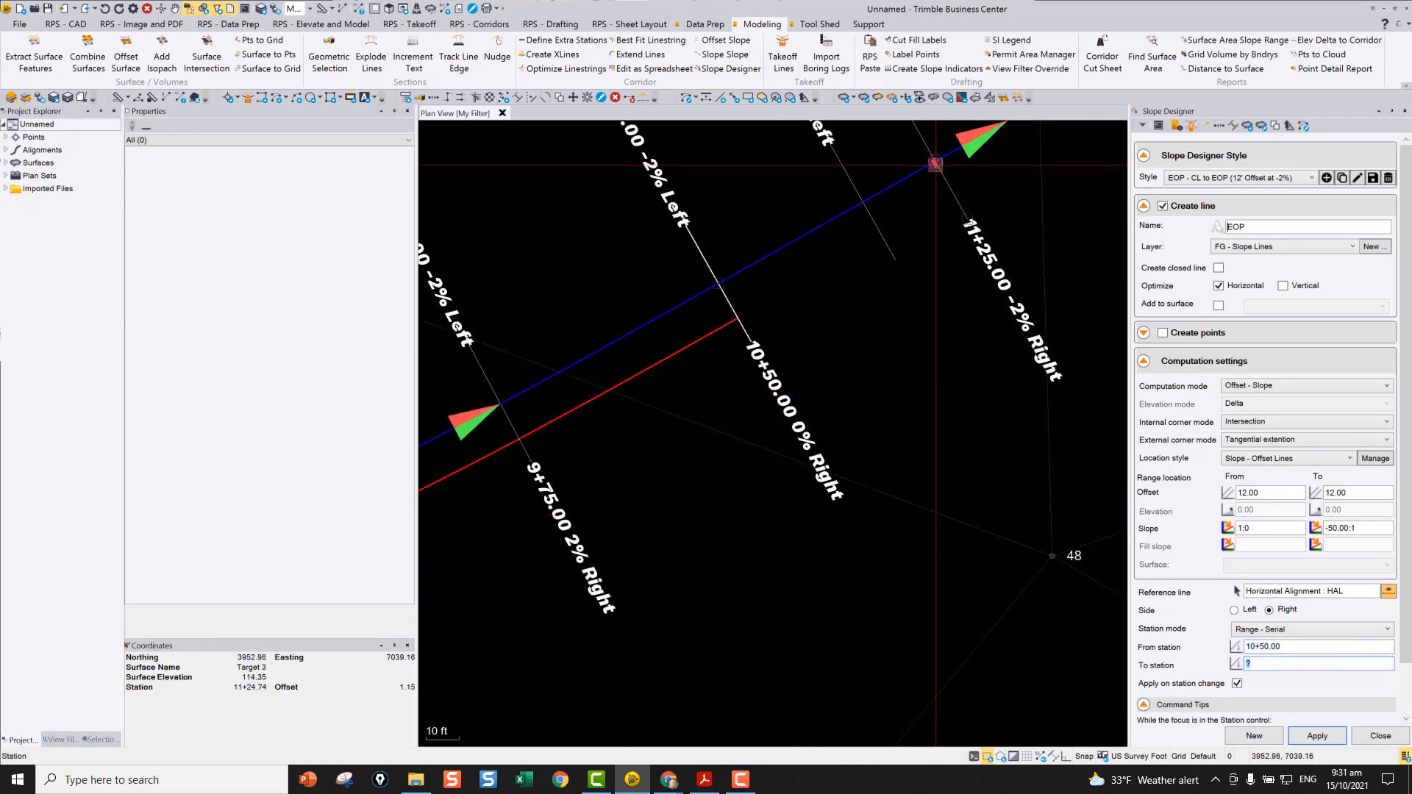
# - Create the right edge segment from station 10+50 to 11+25, transitioning from a 1:0 slope to -50:1
pyautogui.click(935, 162)
pyautogui.scroll(-1, 909, 250)
pyautogui.moveTo(907, 265); pyautogui.dragTo(750, 399, button='middle')
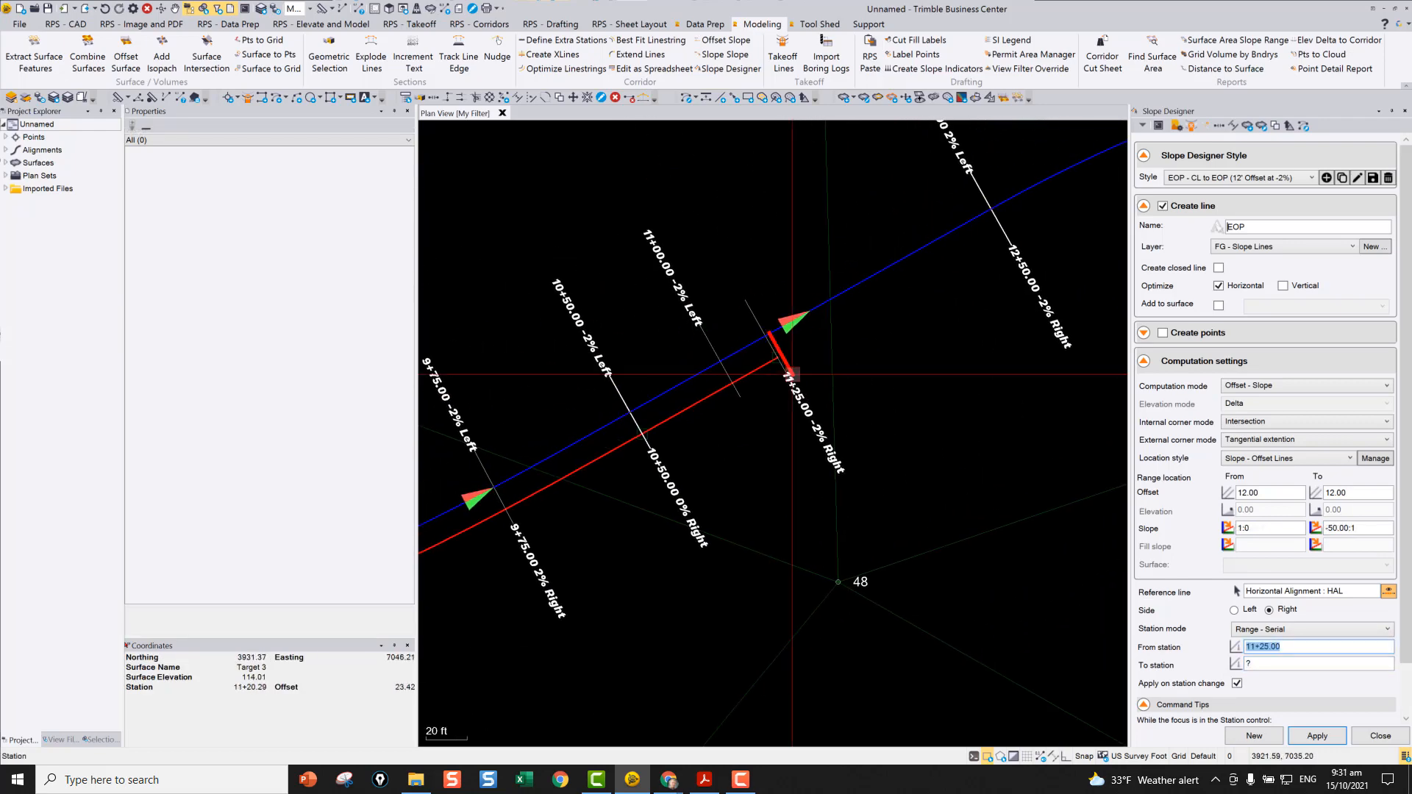
# - Create the right edge segment from station 11+25 to the alignment's end at 17+25, with both slopes set to -50:1
pyautogui.scroll(-1, 844, 352)
pyautogui.scroll(1, 848, 360)
pyautogui.moveTo(1005, 265); pyautogui.dragTo(867, 334, button='middle')
pyautogui.scroll(-2, 940, 316)
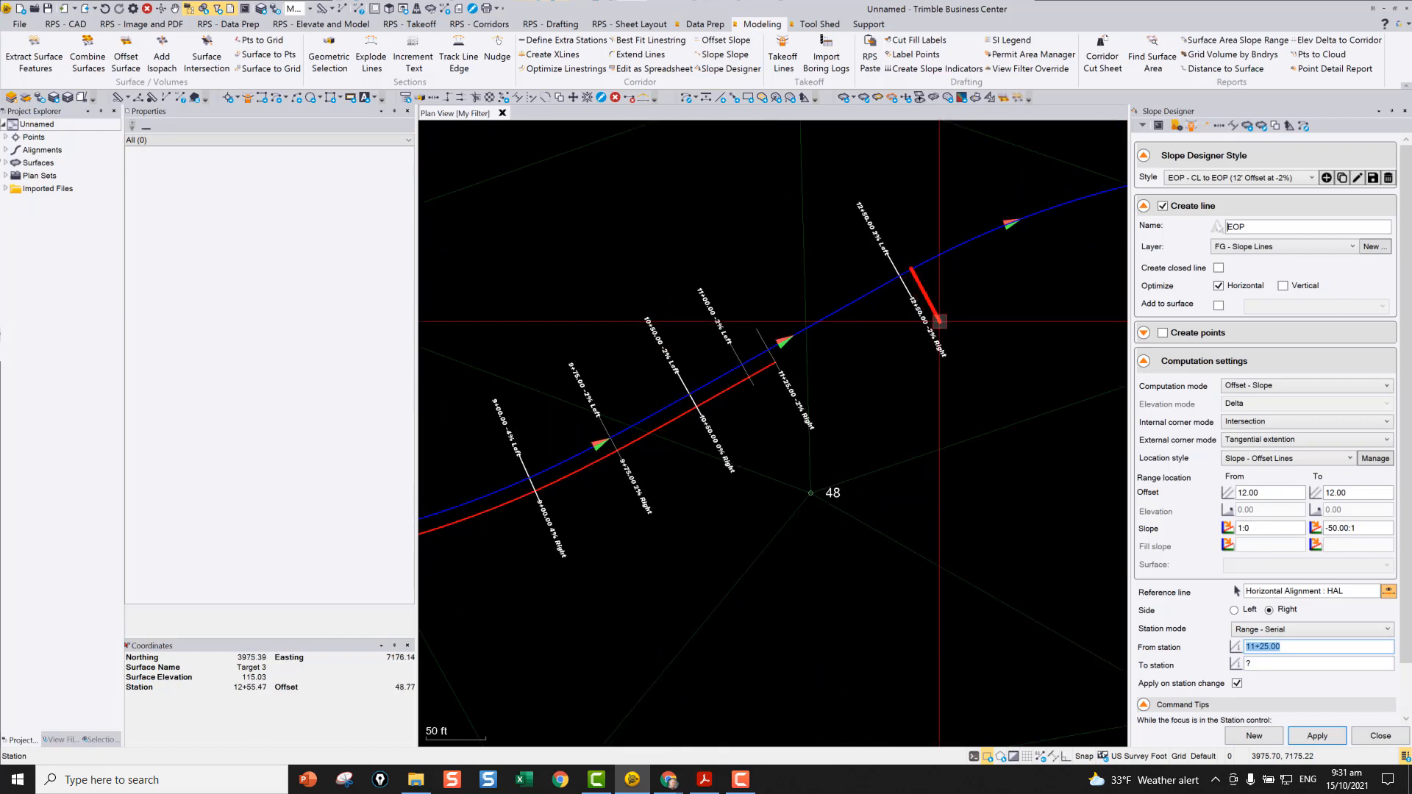
pyautogui.moveTo(1103, 283); pyautogui.dragTo(842, 392, button='middle')
pyautogui.scroll(2, 866, 344)
pyautogui.scroll(-1, 893, 351)
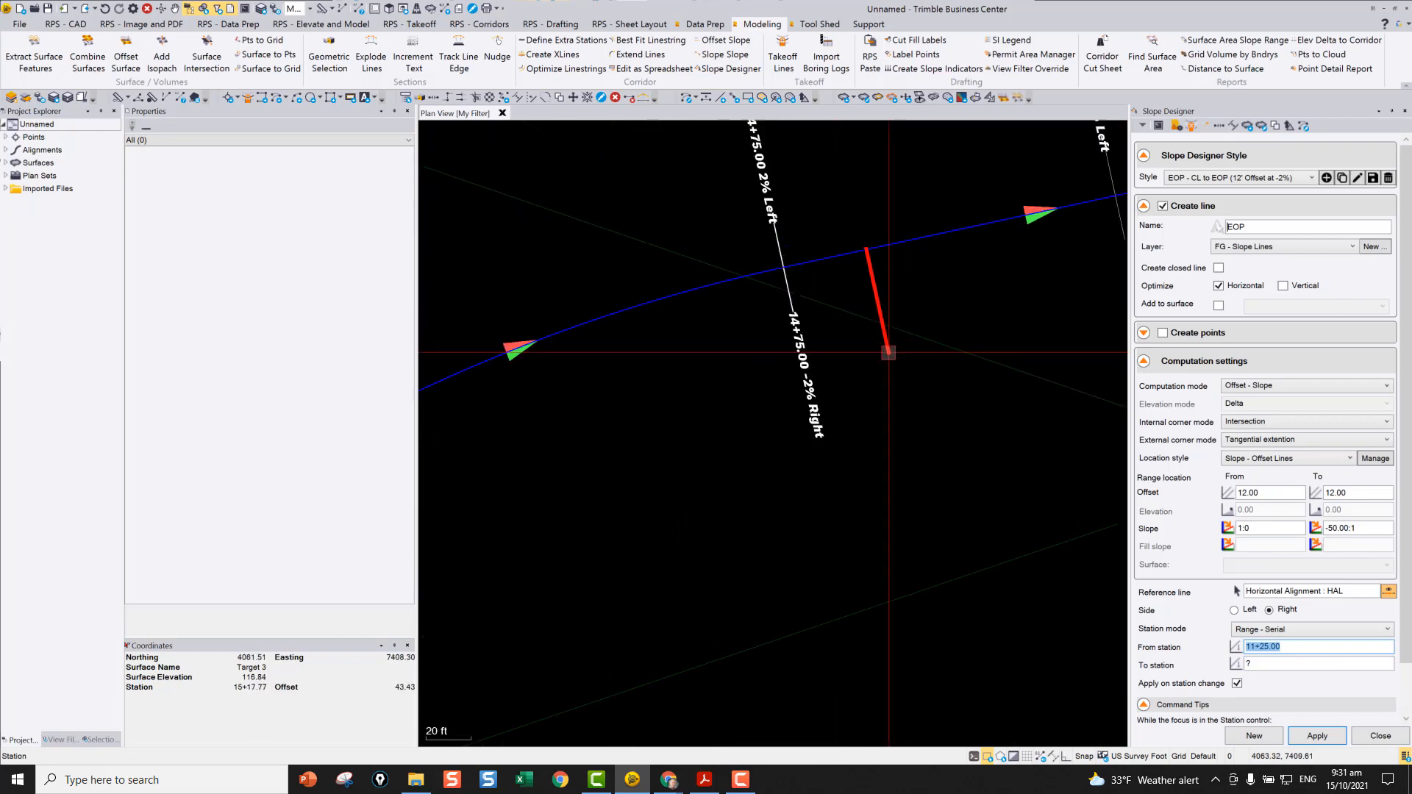
pyautogui.moveTo(970, 331); pyautogui.dragTo(731, 403, button='middle')
pyautogui.moveTo(1038, 314); pyautogui.dragTo(903, 346, button='middle')
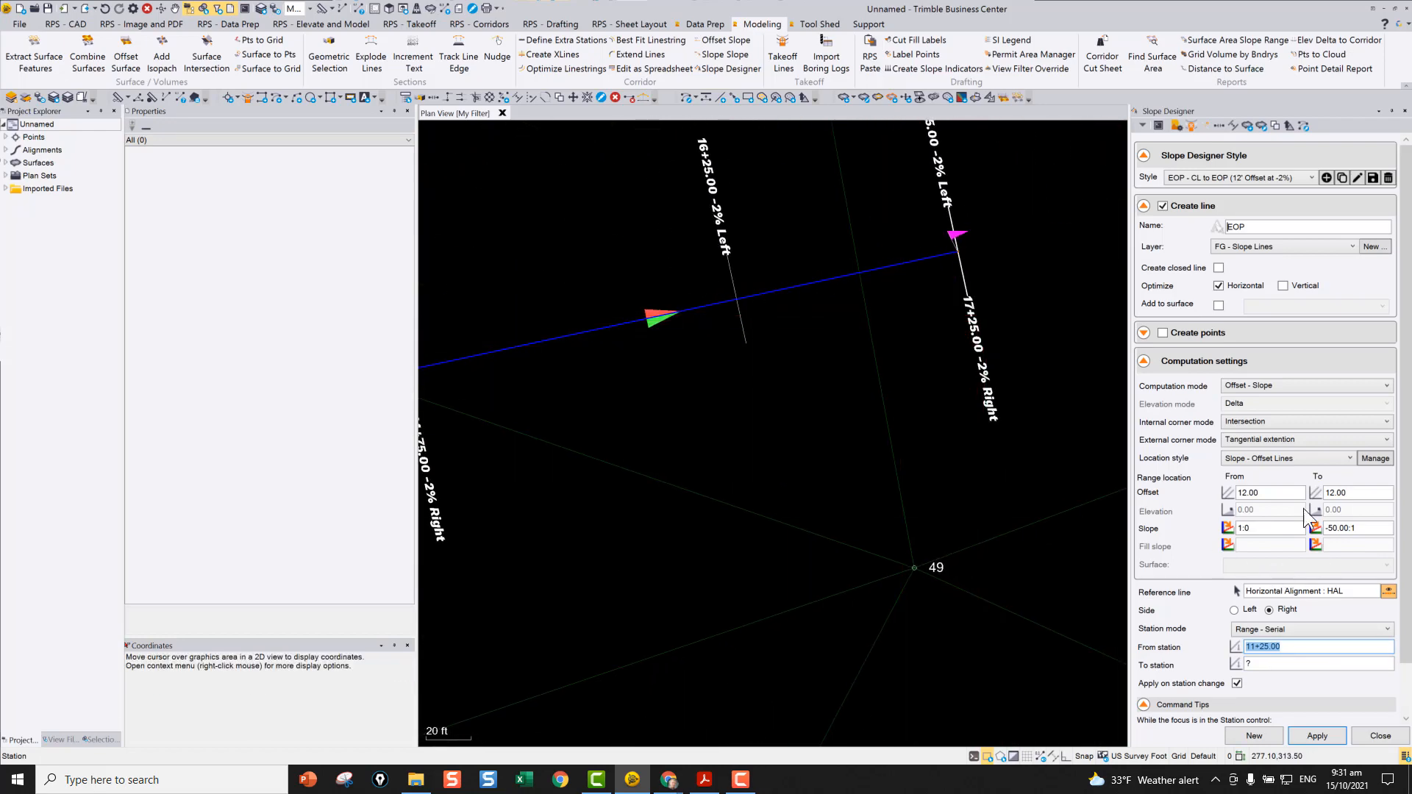
pyautogui.click(1273, 531)
pyautogui.write('-50')
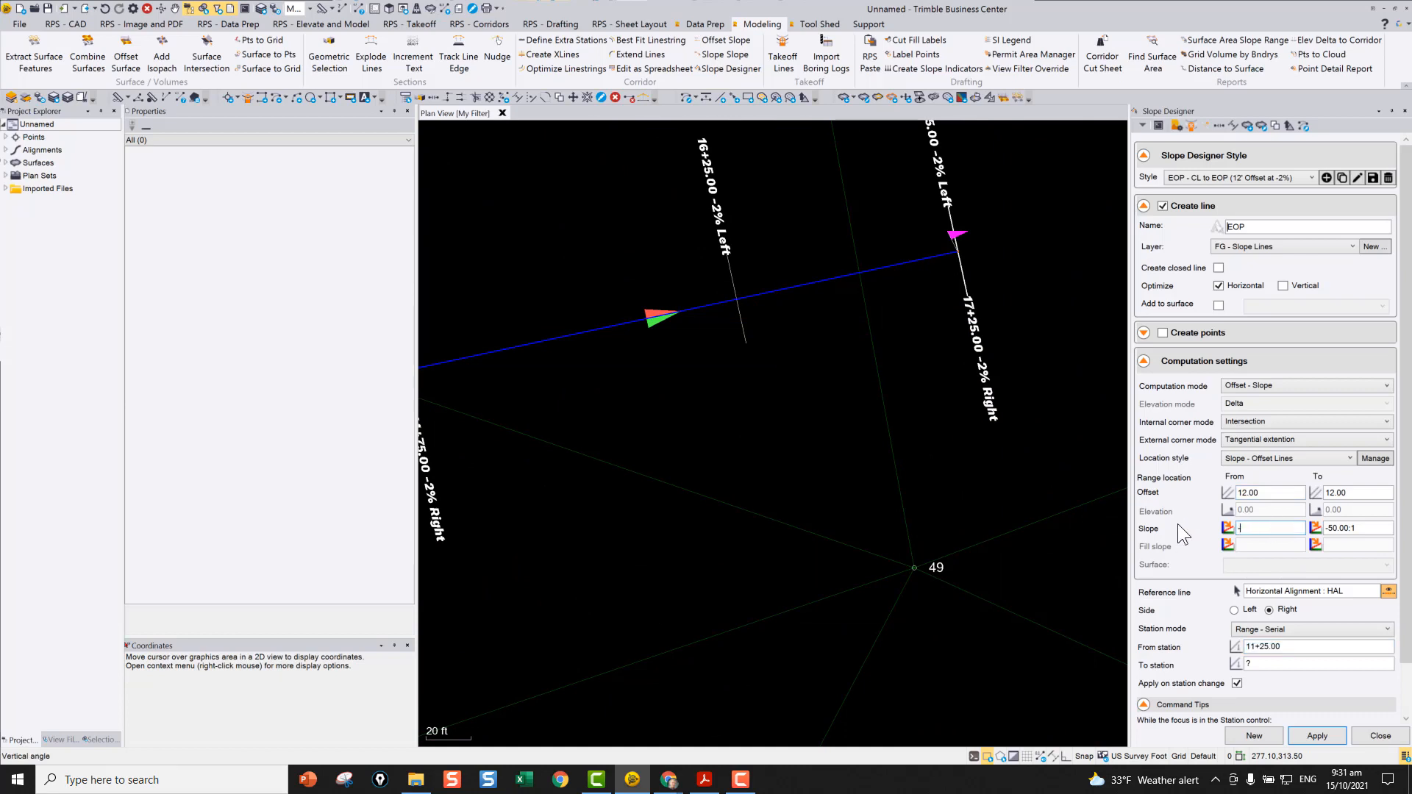
pyautogui.press('Tab')
pyautogui.write('-50')
pyautogui.press('Tab')
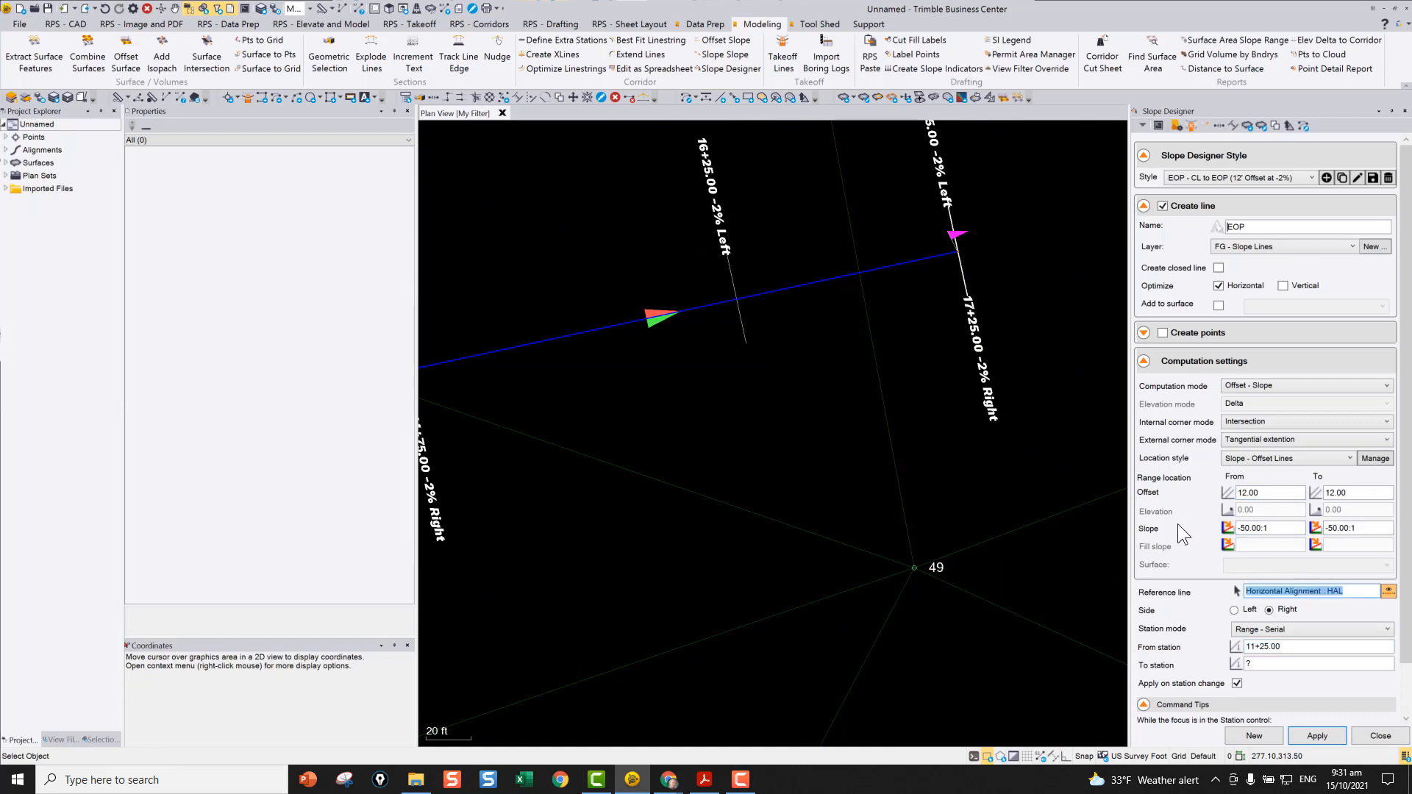
pyautogui.click(1287, 662)
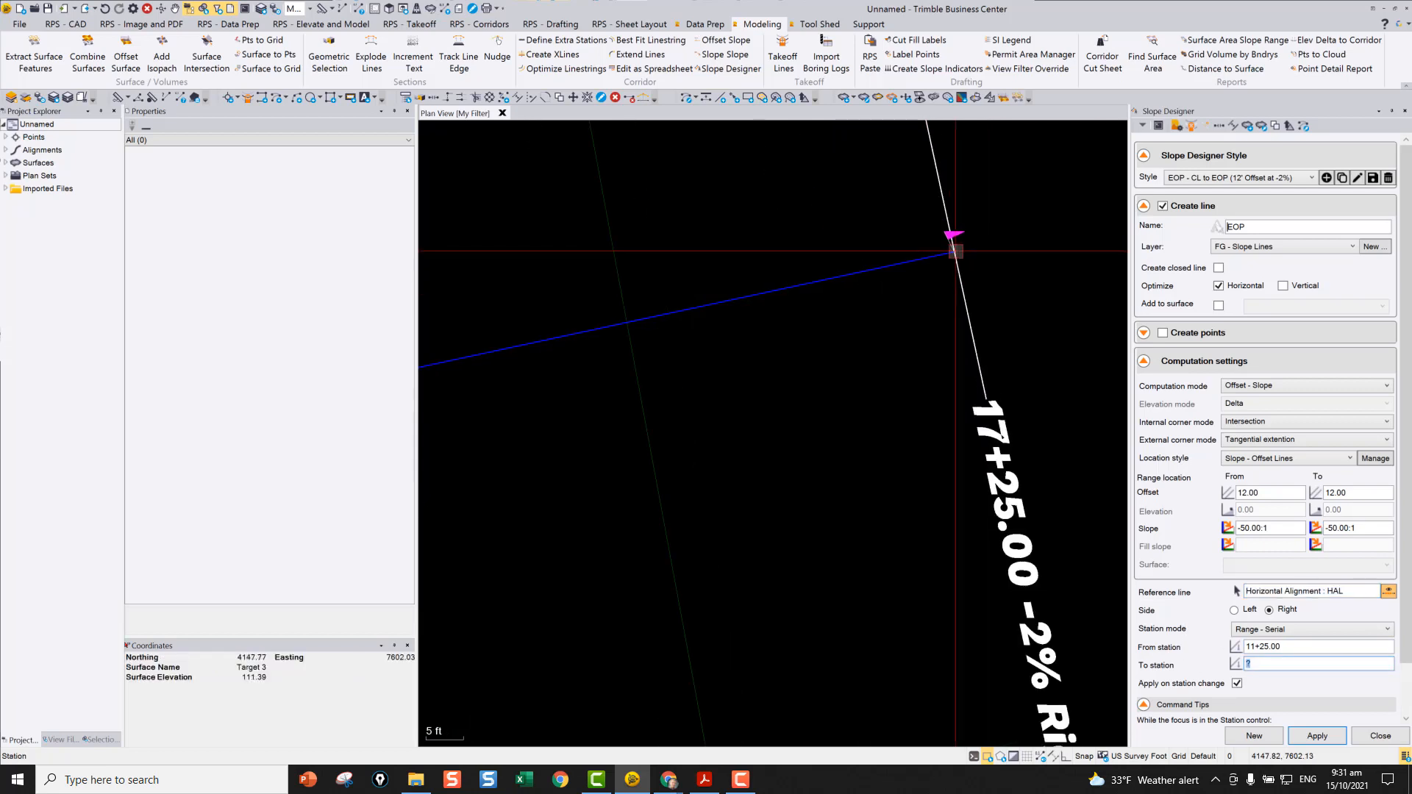
pyautogui.click(953, 252)
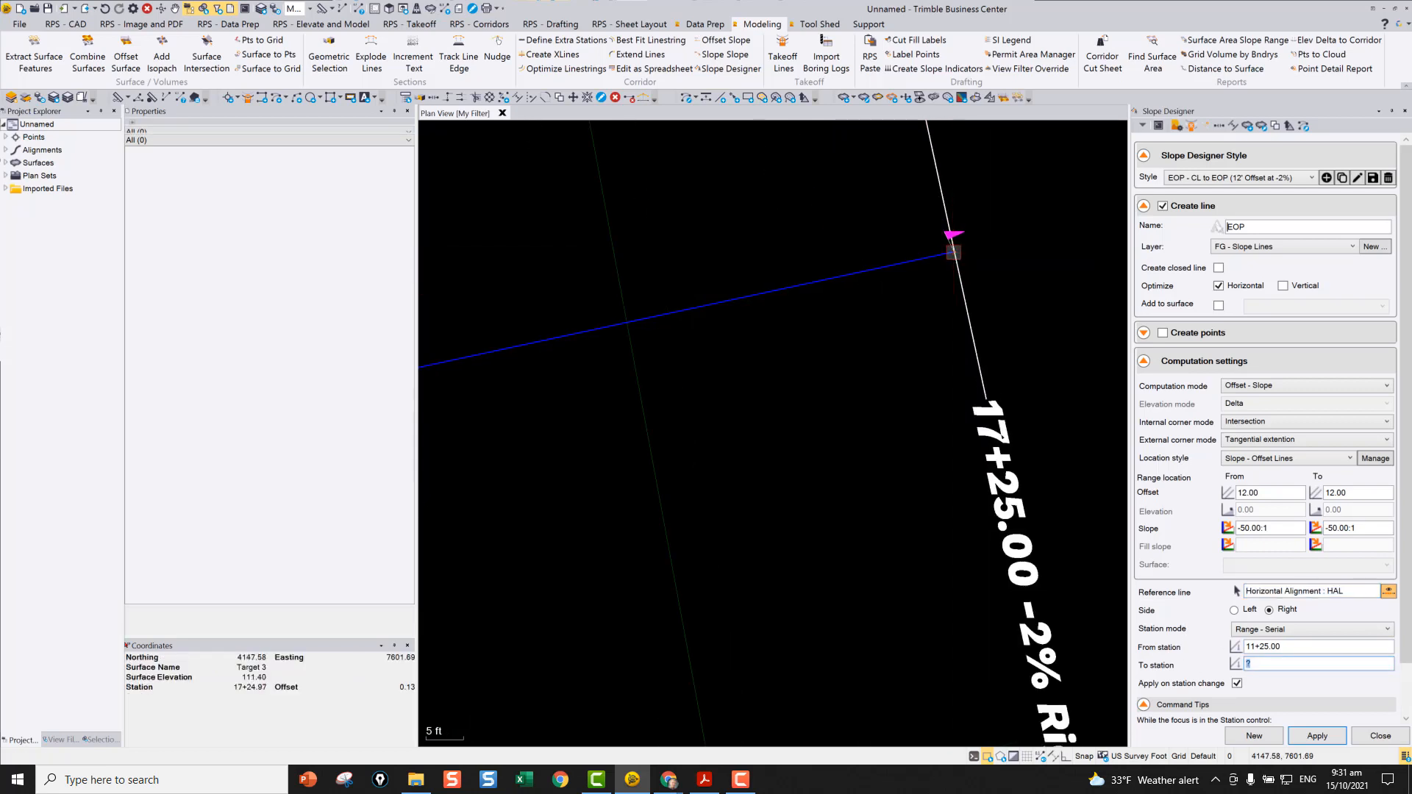
# - Open a 3D view of the model and hide all the surfaces in the view filter
pyautogui.scroll(-10, 948, 299)
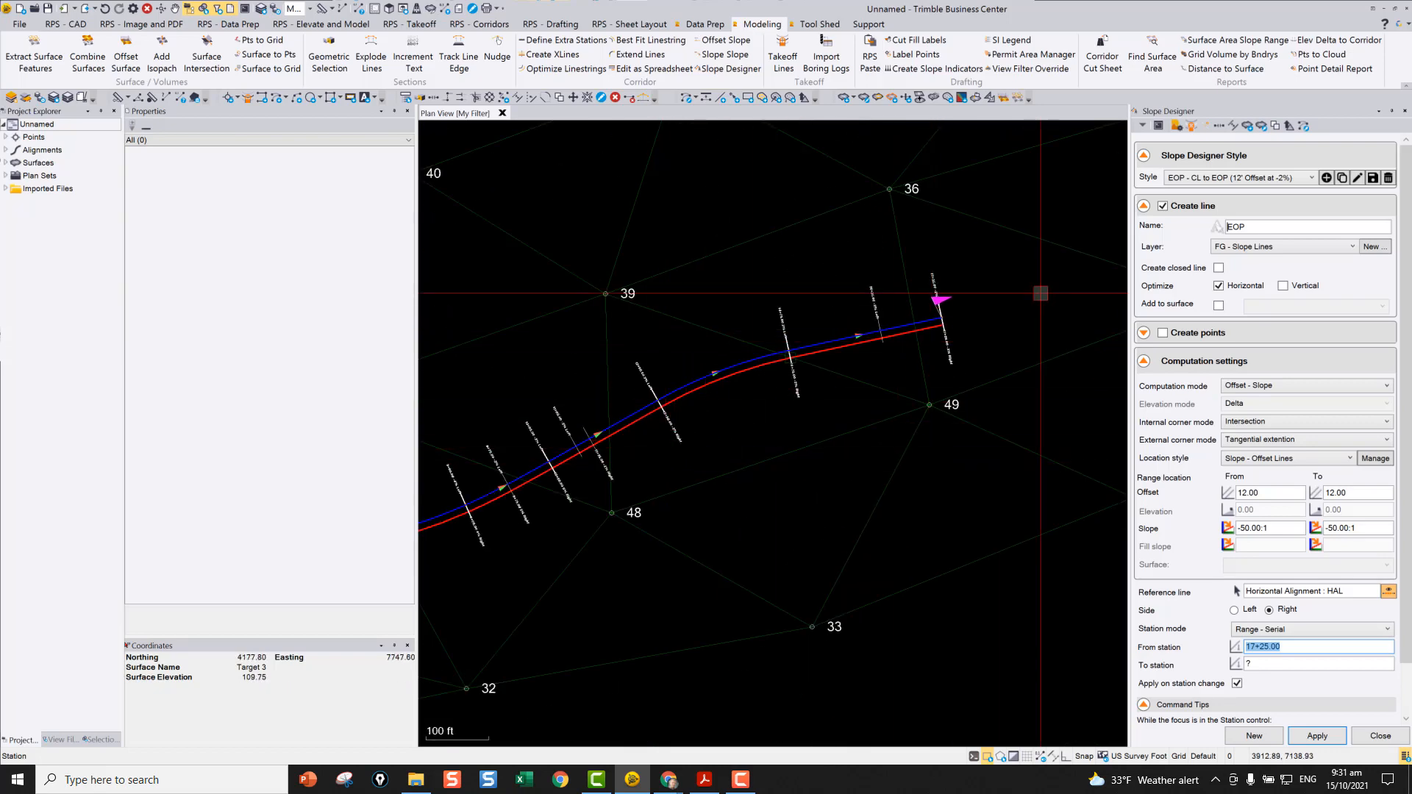
pyautogui.moveTo(669, 429); pyautogui.dragTo(885, 394, button='middle')
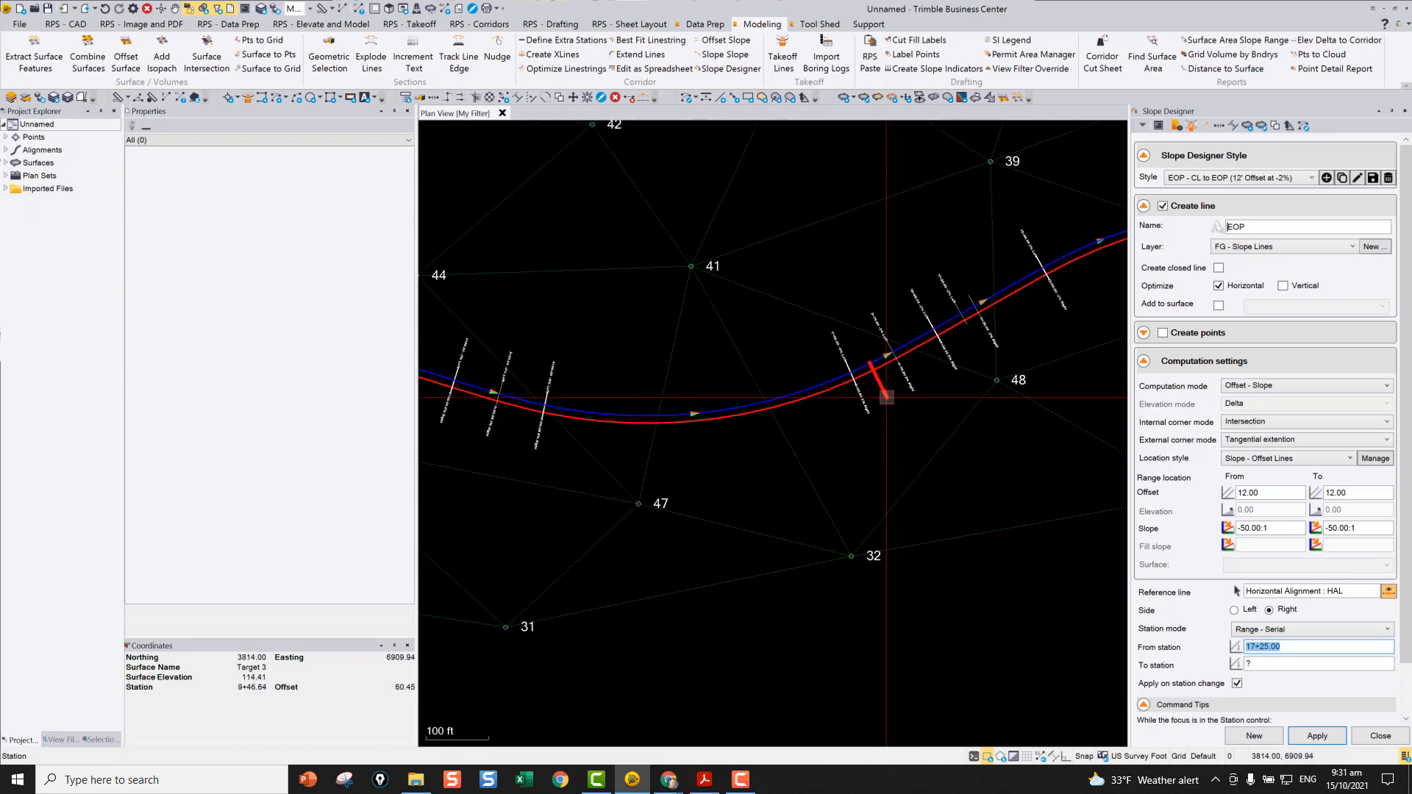
pyautogui.moveTo(687, 389); pyautogui.dragTo(794, 382, button='middle')
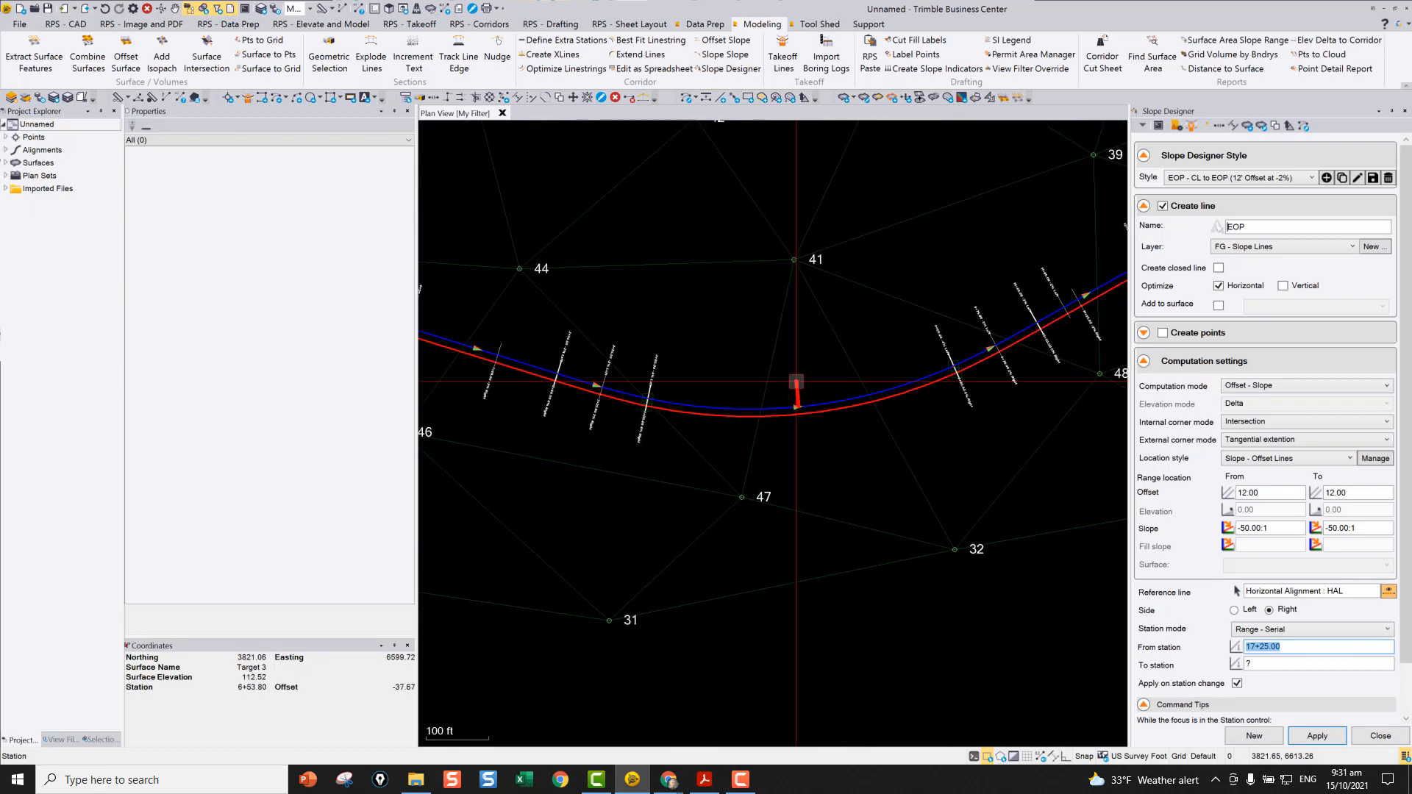
pyautogui.click(391, 5)
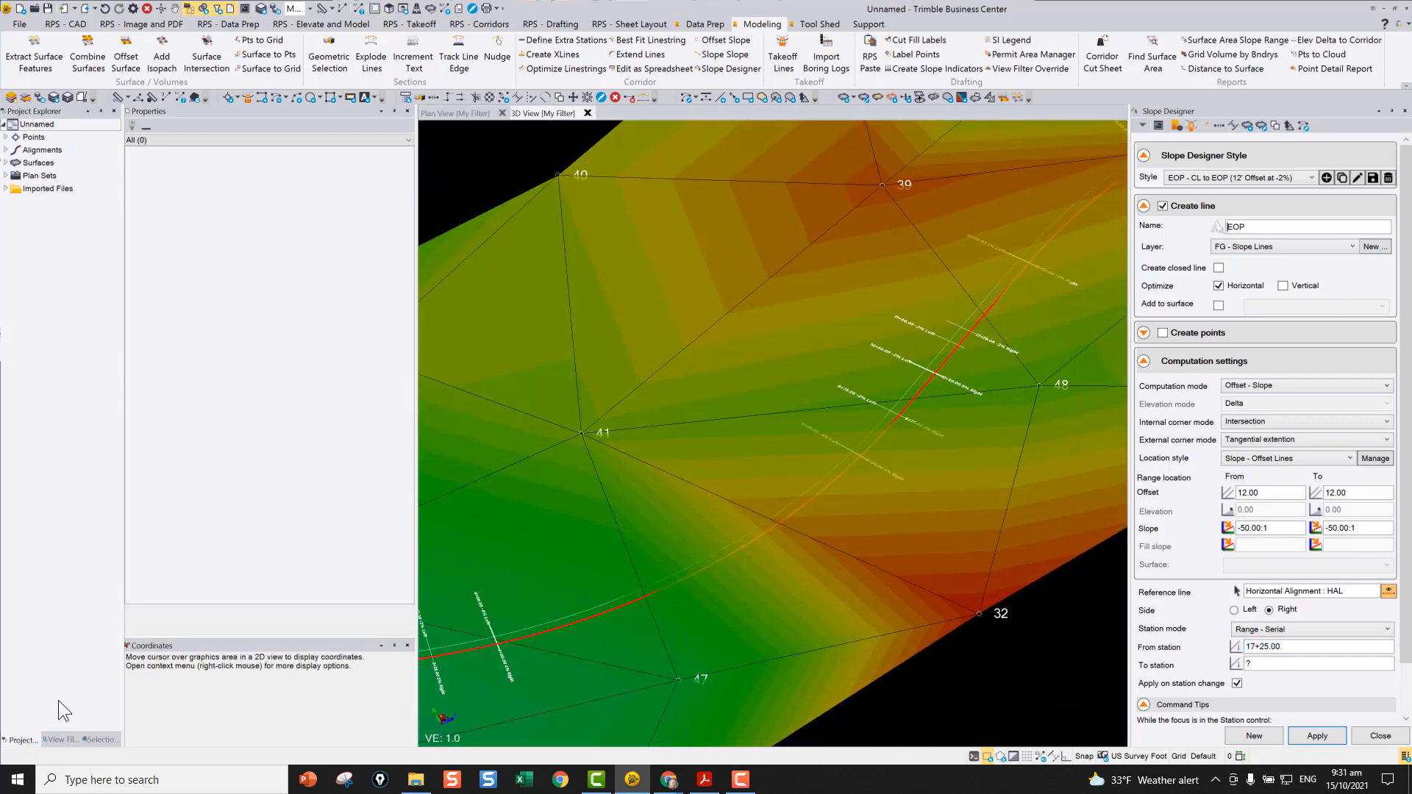
pyautogui.click(58, 739)
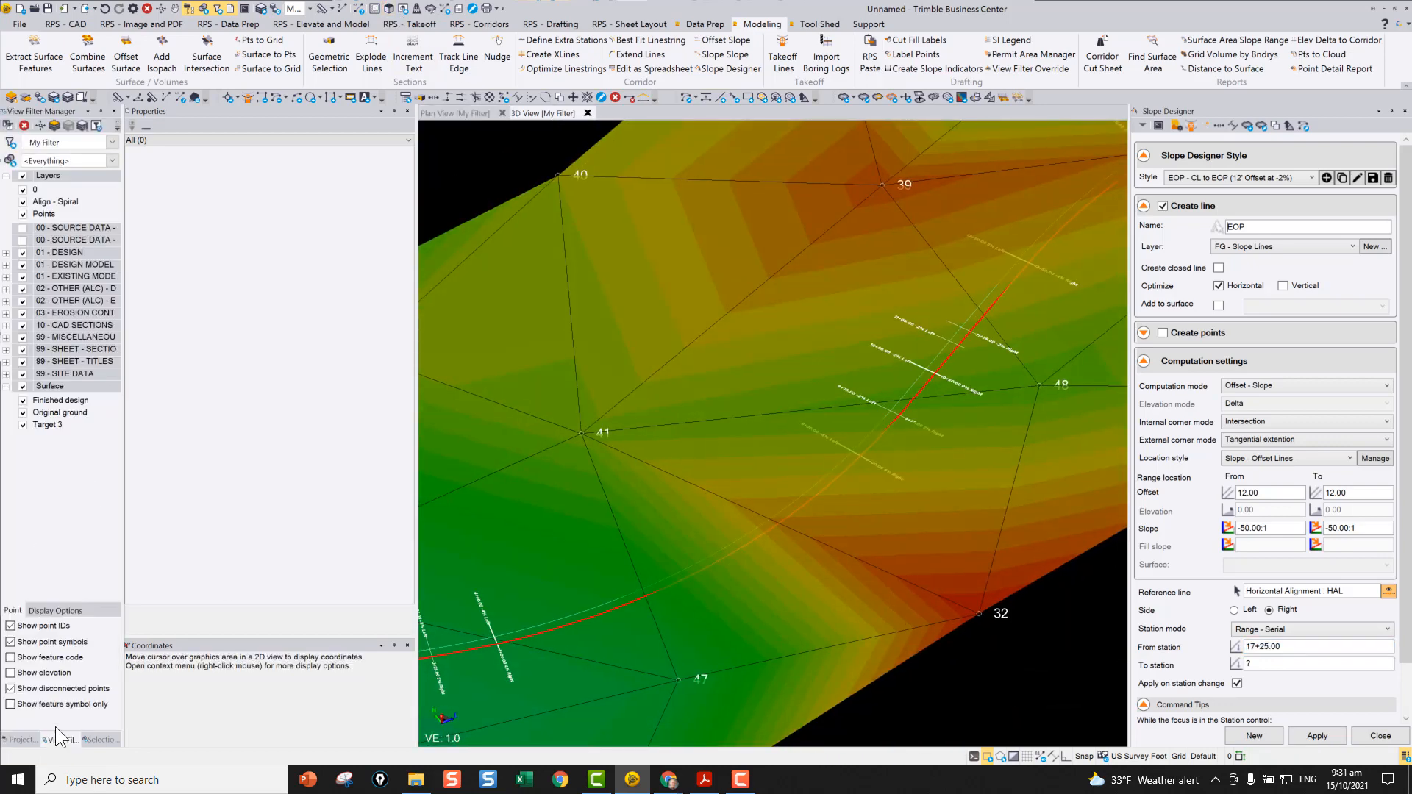
pyautogui.click(23, 386)
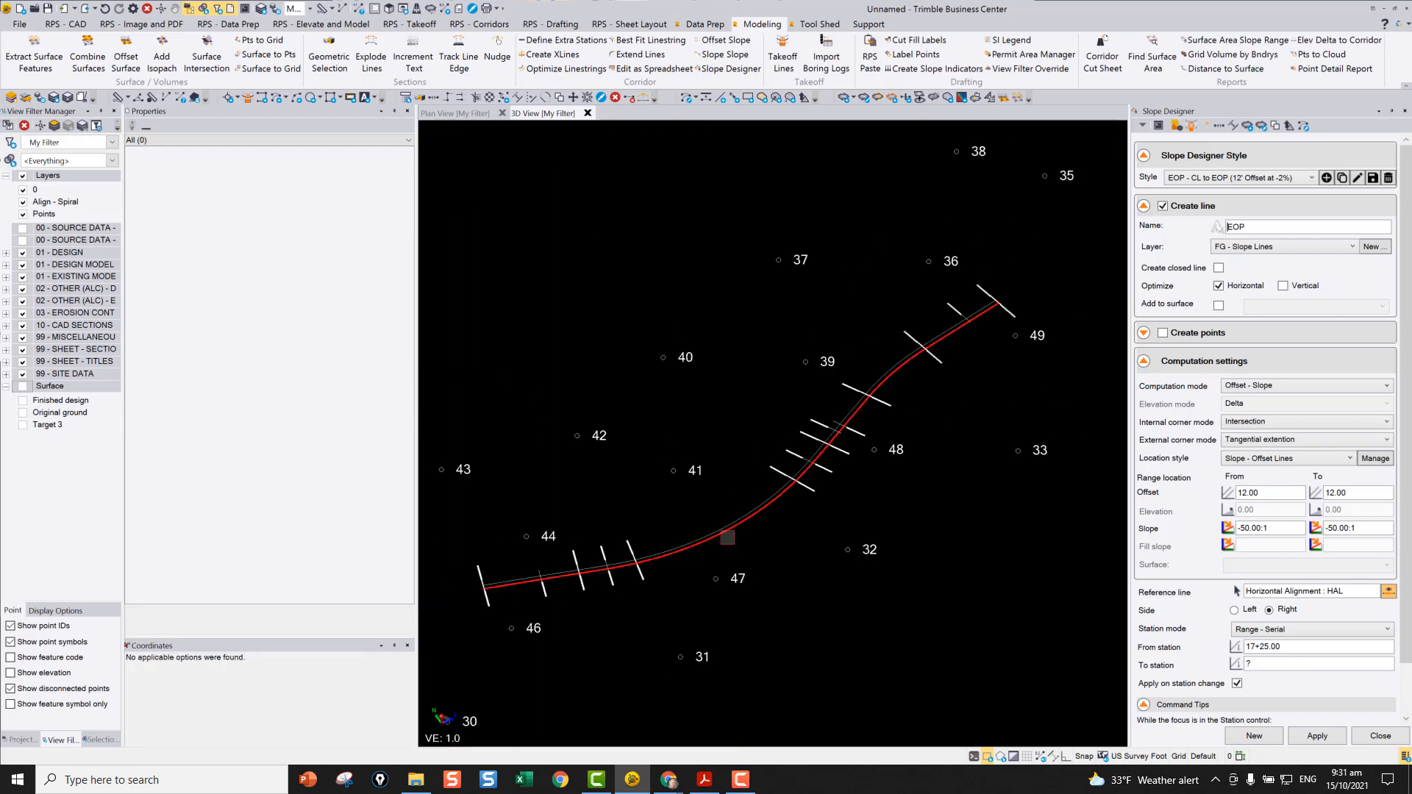
# - Examine the right edge-of-pavement line in 3D along the alignment up to station 17+25
pyautogui.moveTo(727, 538); pyautogui.dragTo(651, 556, button='right')
pyautogui.scroll(-3, 589, 574)
pyautogui.scroll(5, 554, 581)
pyautogui.moveTo(1087, 378); pyautogui.dragTo(696, 526, button='middle')
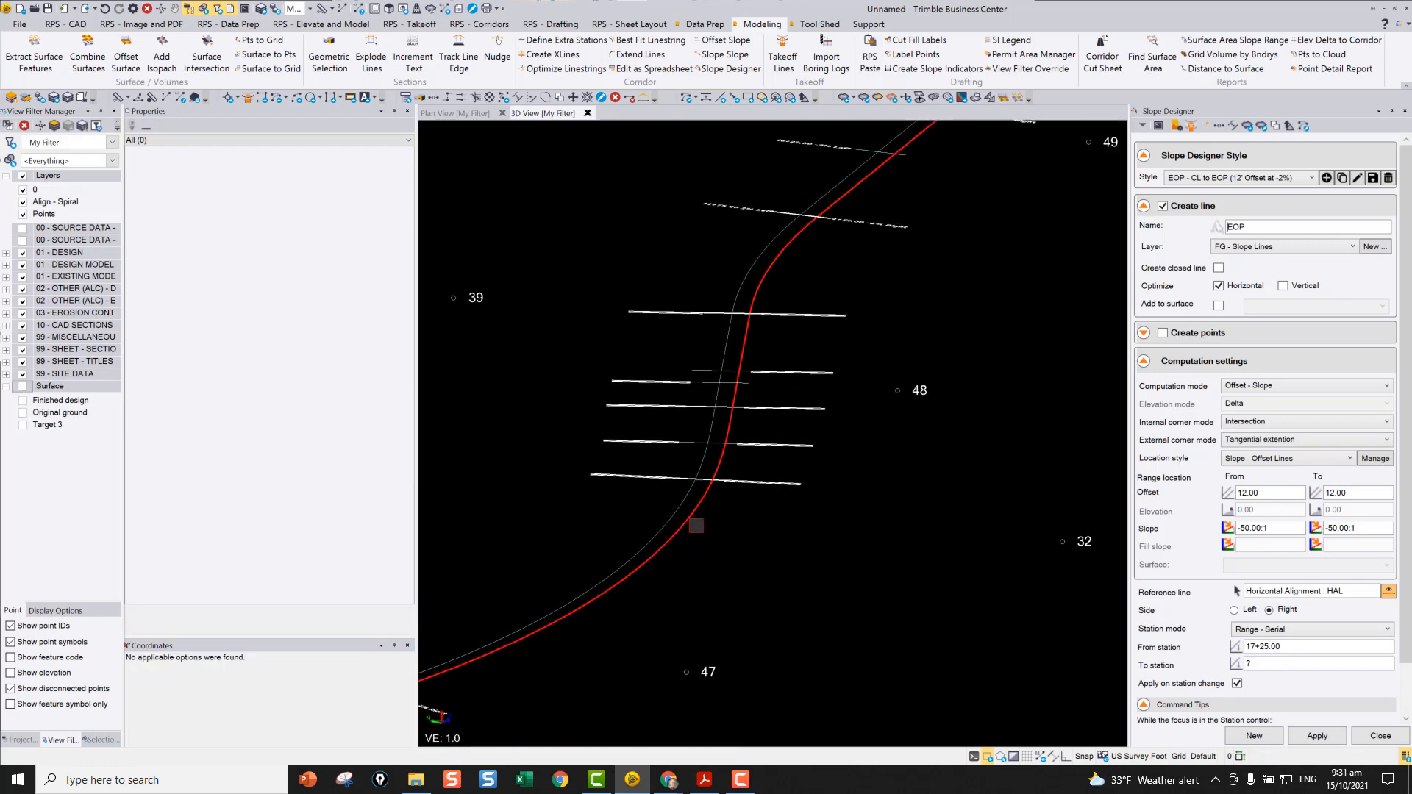
pyautogui.scroll(5, 809, 249)
pyautogui.moveTo(884, 127); pyautogui.dragTo(747, 360, button='middle')
pyautogui.scroll(2, 927, 256)
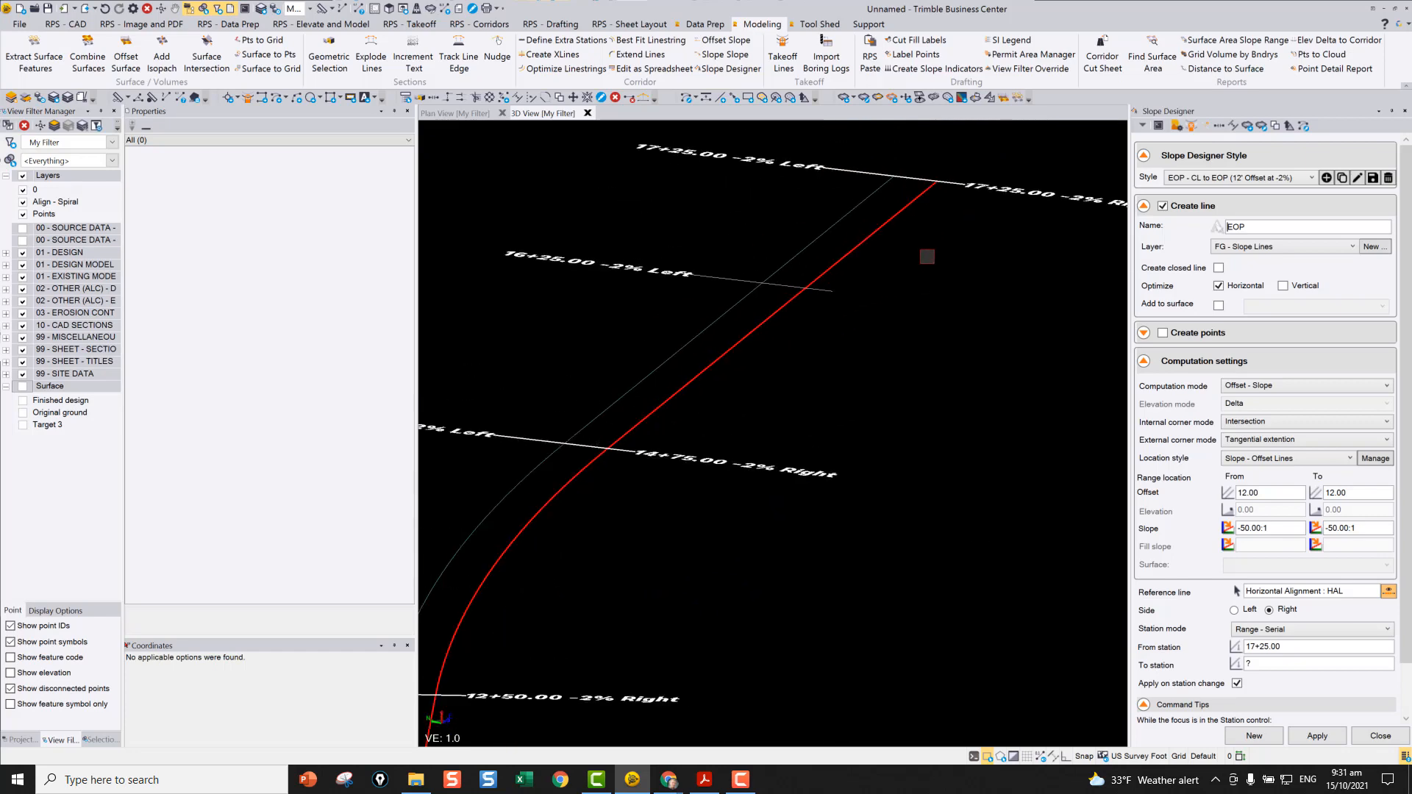
pyautogui.scroll(-10, 927, 257)
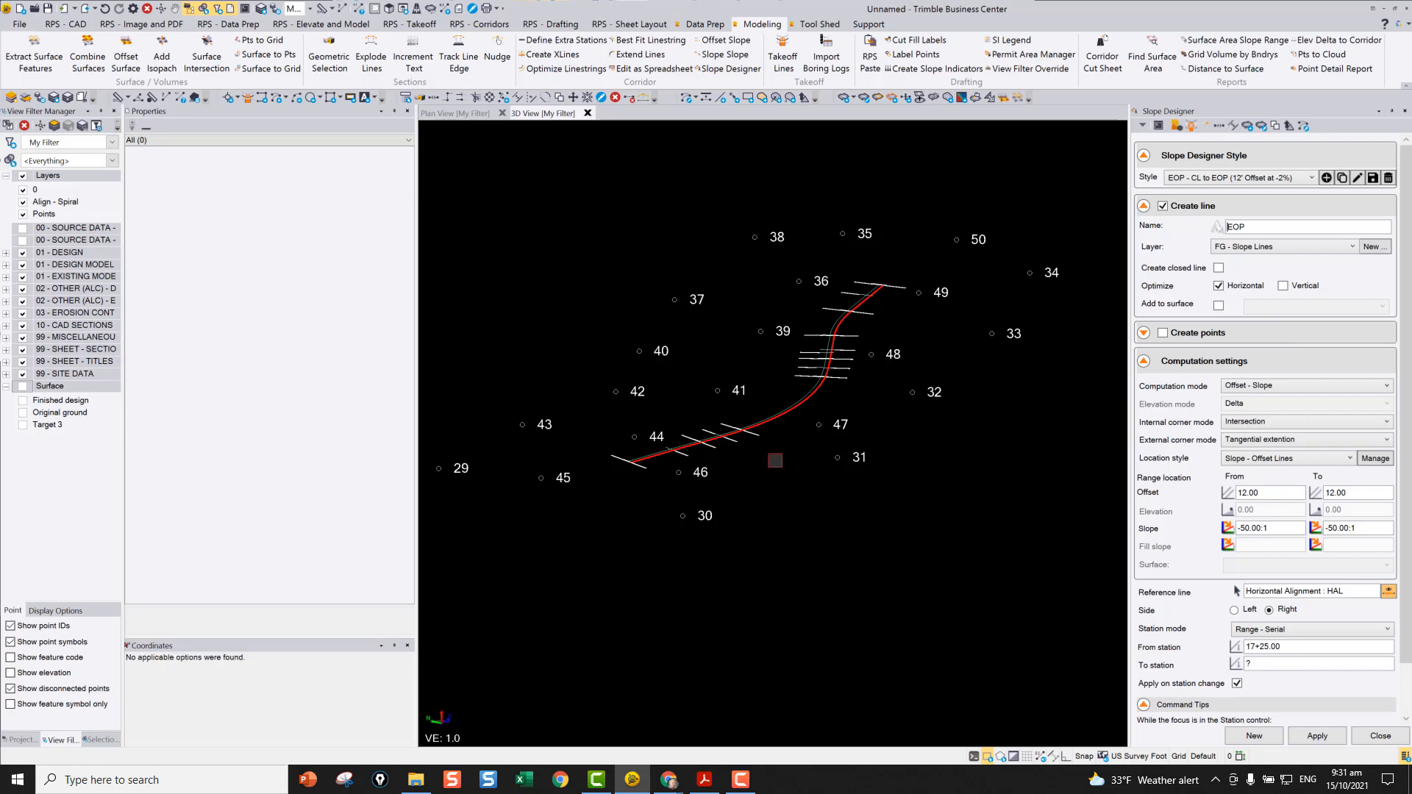
# - Create a surface with the default settings from the centerline alignment and all the right edge-of-pavement segments
pyautogui.scroll(6, 685, 438)
pyautogui.click(580, 487)
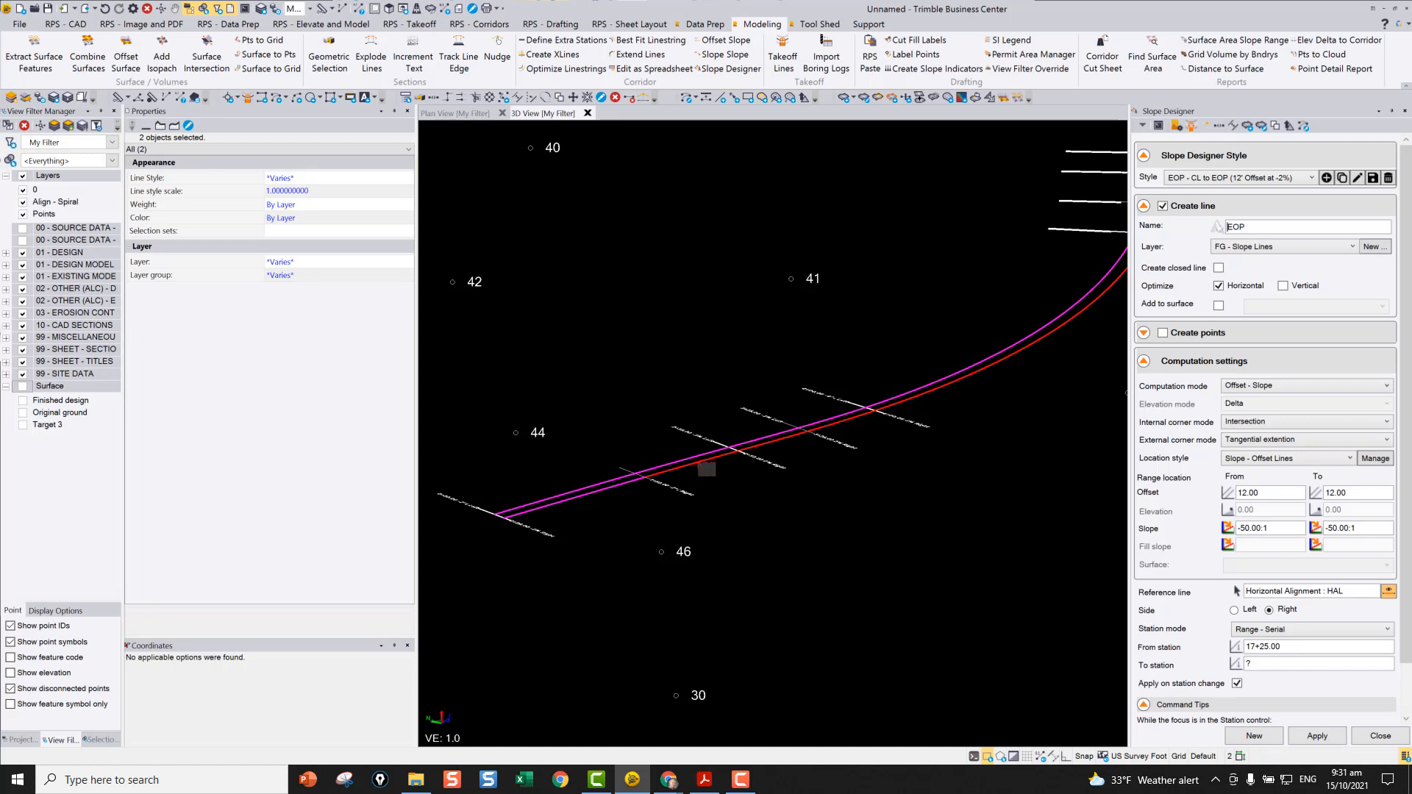
pyautogui.click(700, 461)
pyautogui.click(774, 444)
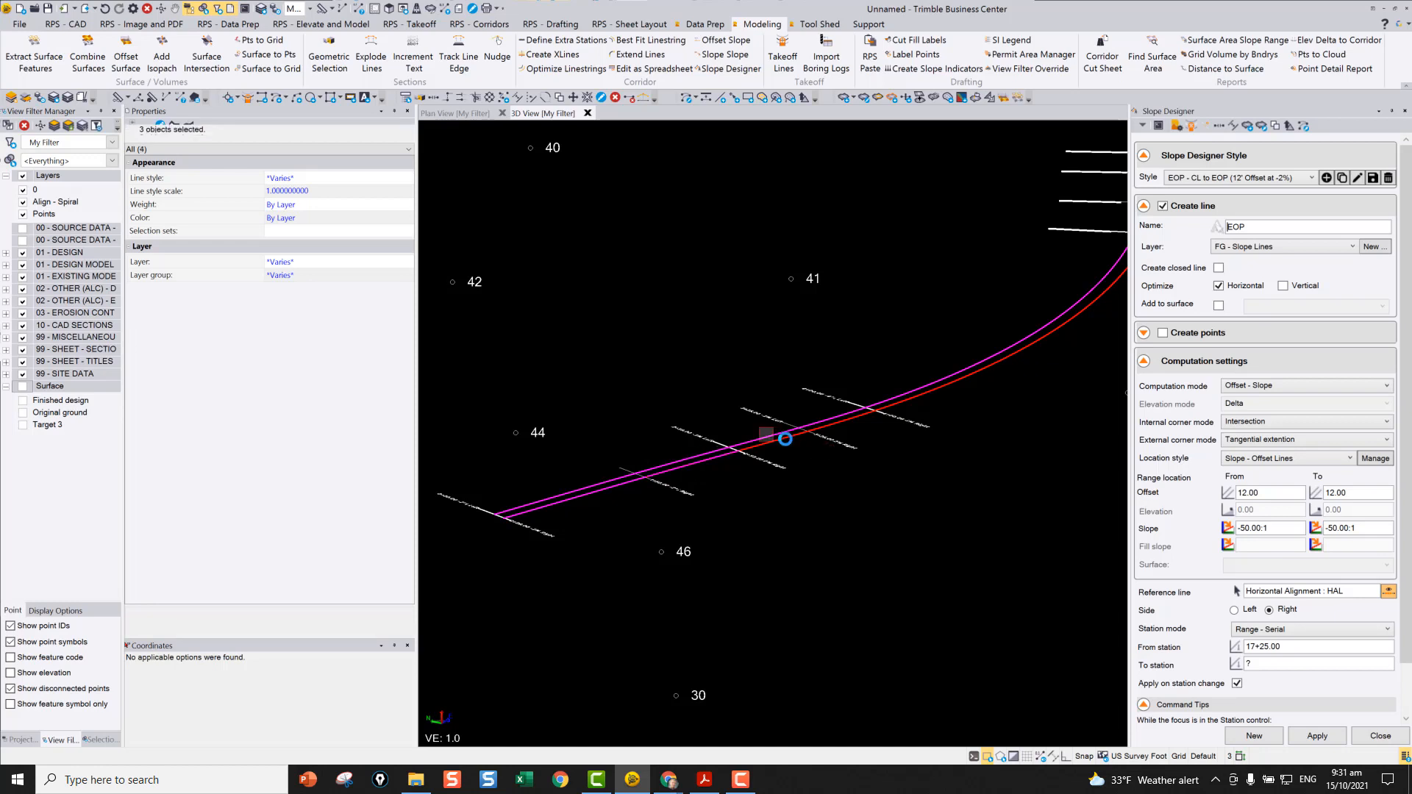
pyautogui.click(843, 415)
pyautogui.click(992, 349)
pyautogui.scroll(-2, 993, 347)
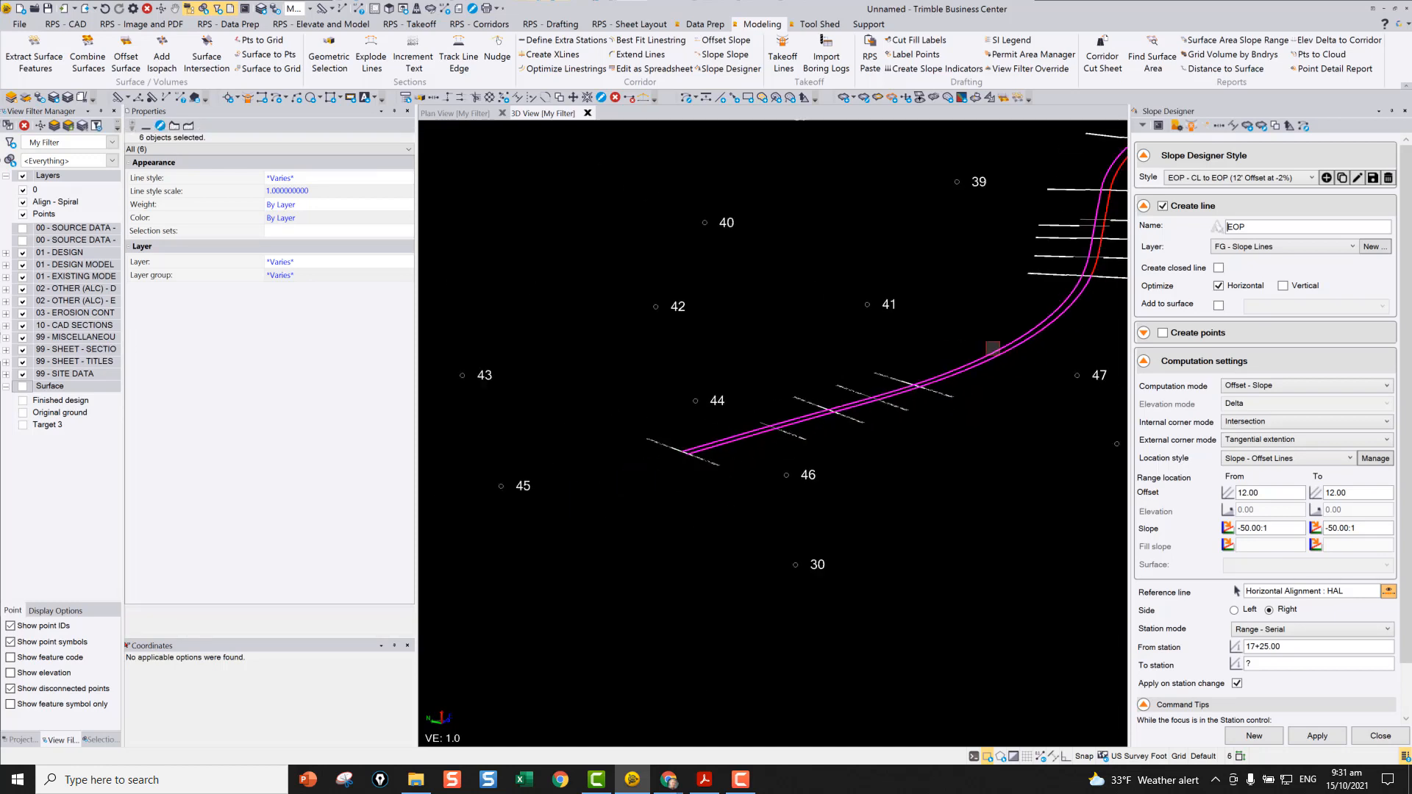
pyautogui.scroll(-1, 993, 347)
pyautogui.moveTo(993, 347); pyautogui.dragTo(845, 556, button='middle')
pyautogui.scroll(5, 942, 480)
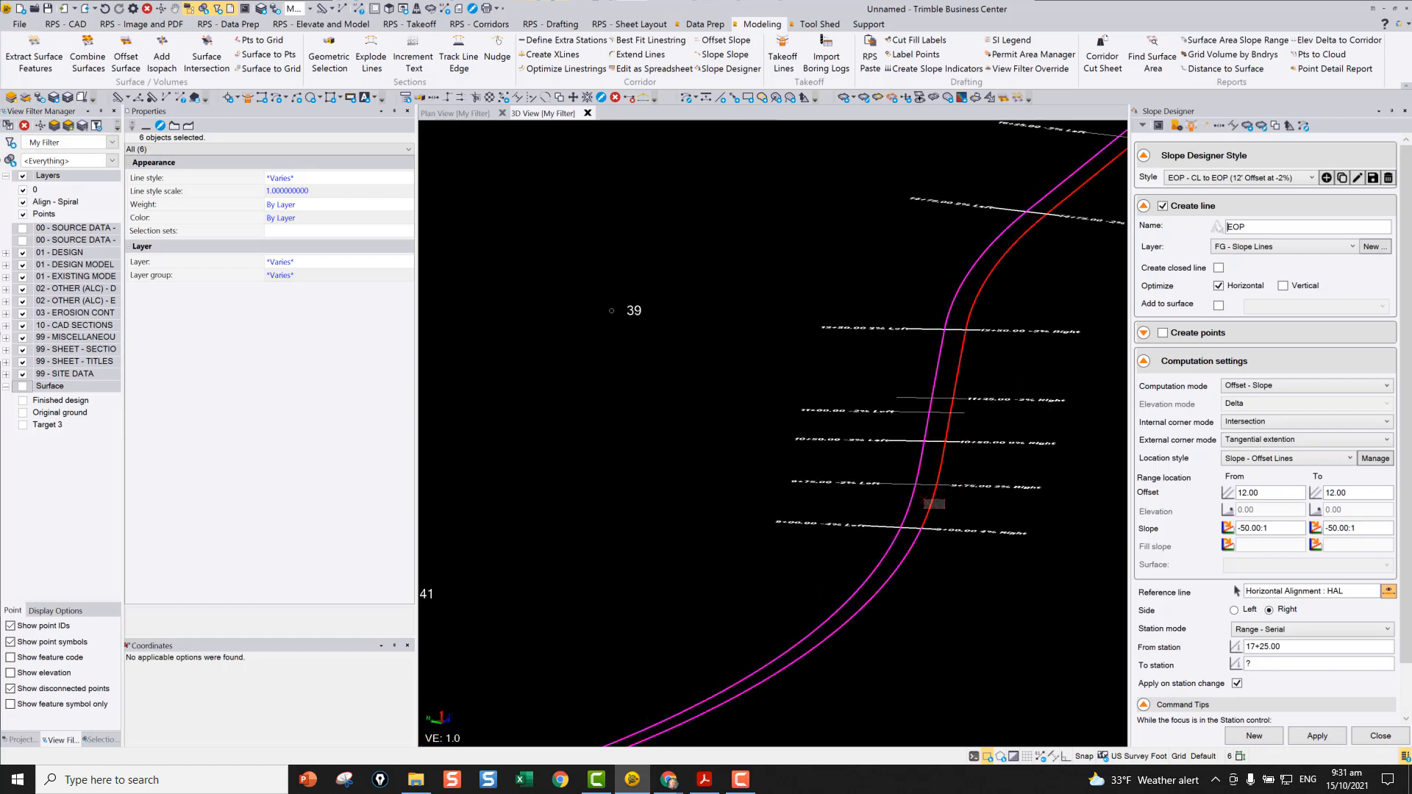
pyautogui.click(934, 504)
pyautogui.click(955, 430)
pyautogui.click(962, 368)
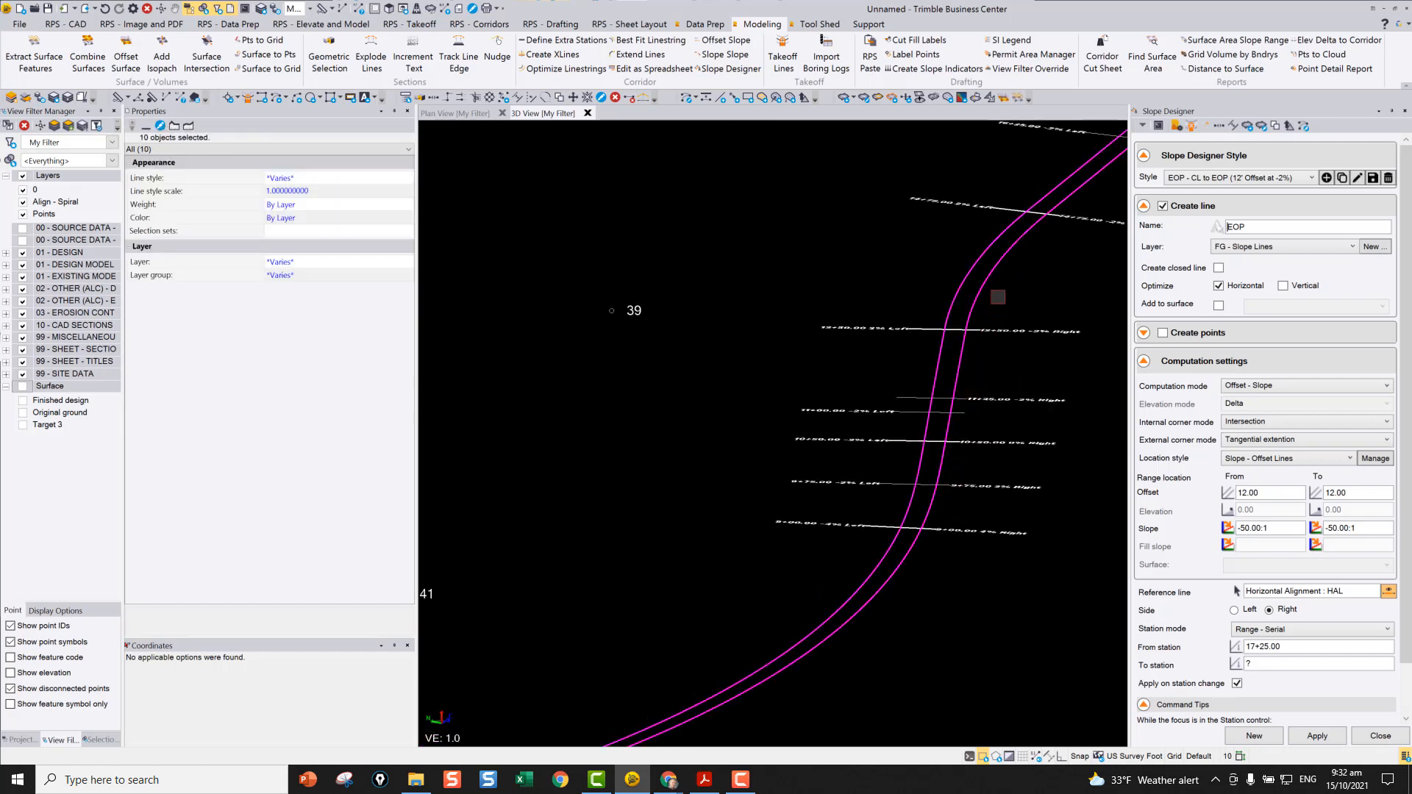
pyautogui.scroll(-3, 1051, 297)
pyautogui.moveTo(1051, 296); pyautogui.dragTo(781, 360, button='middle')
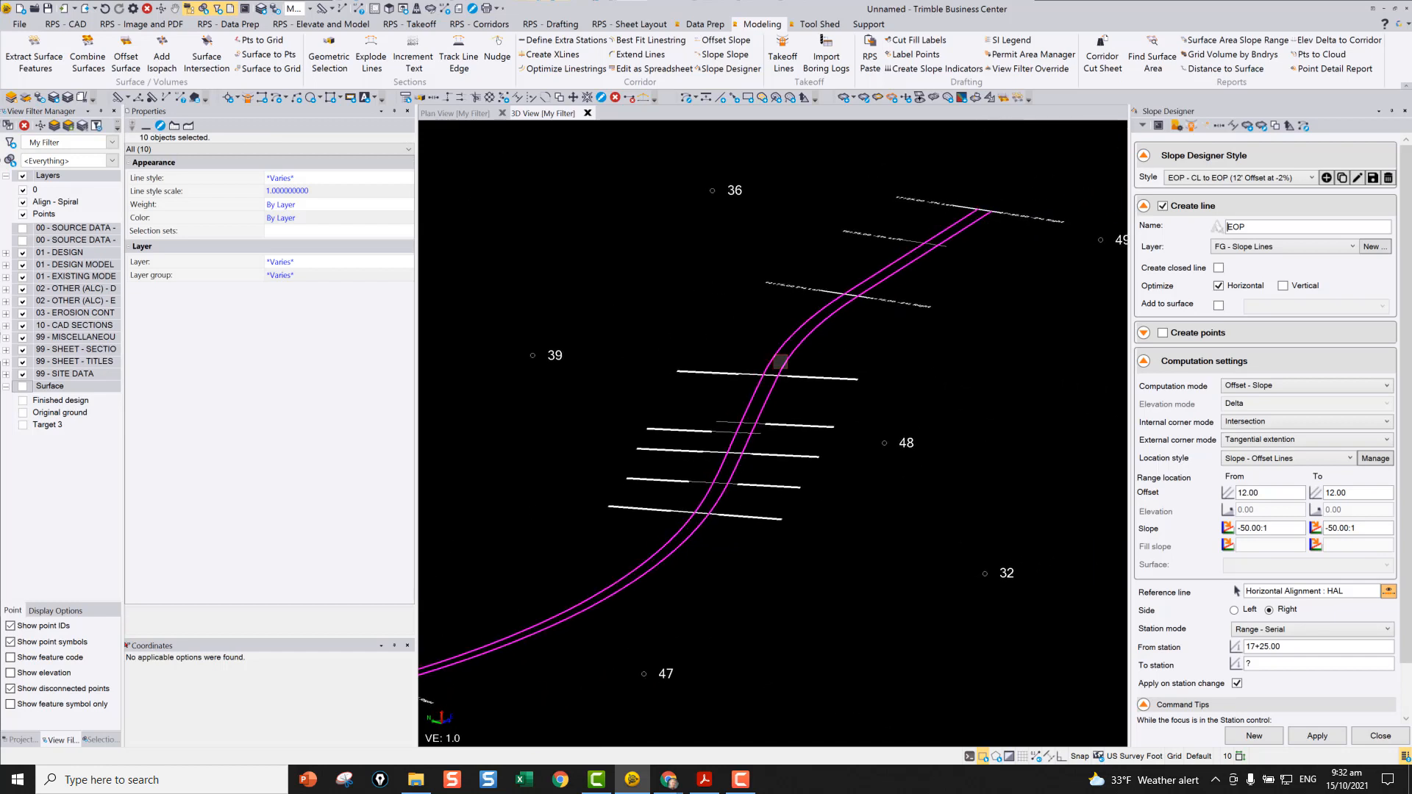
pyautogui.click(1246, 127)
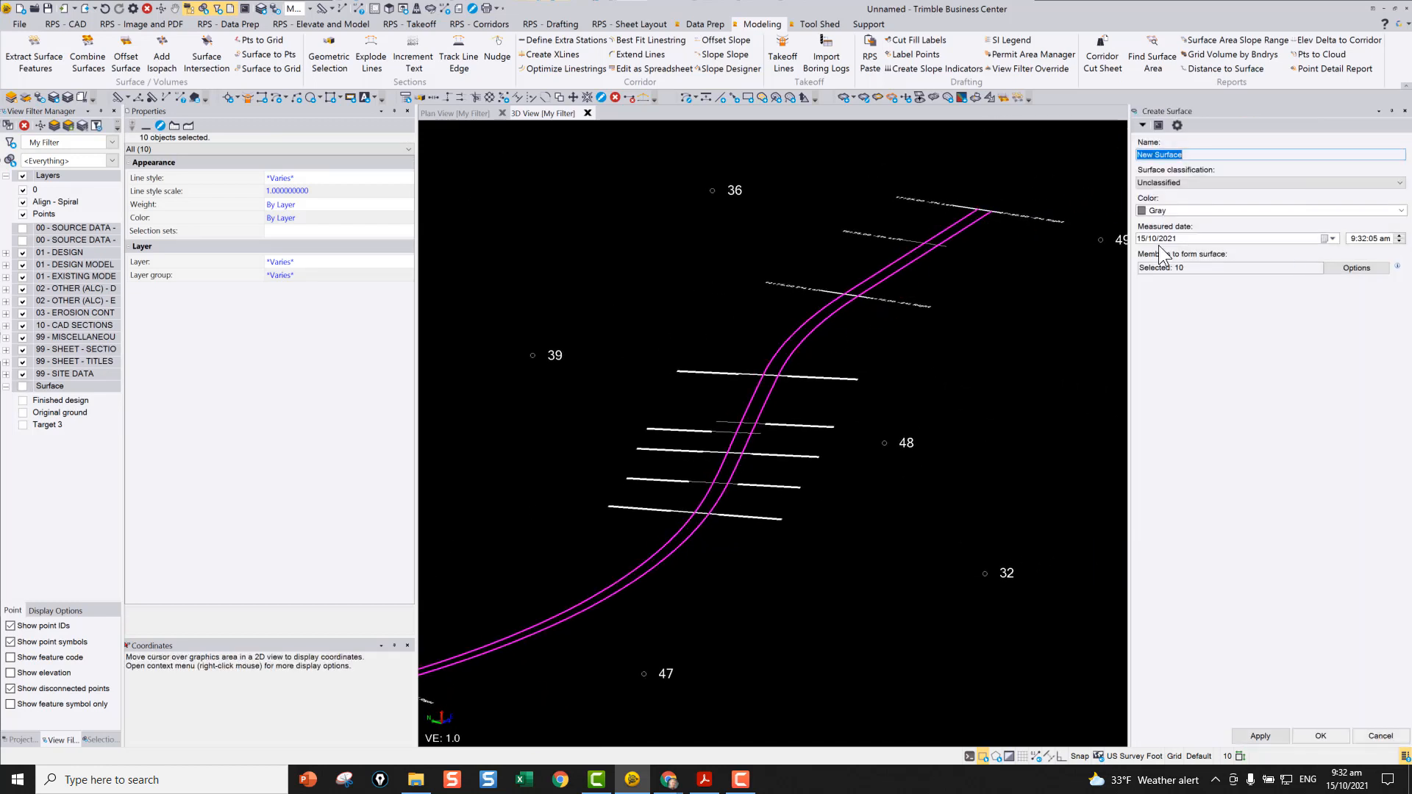
pyautogui.press('Return')
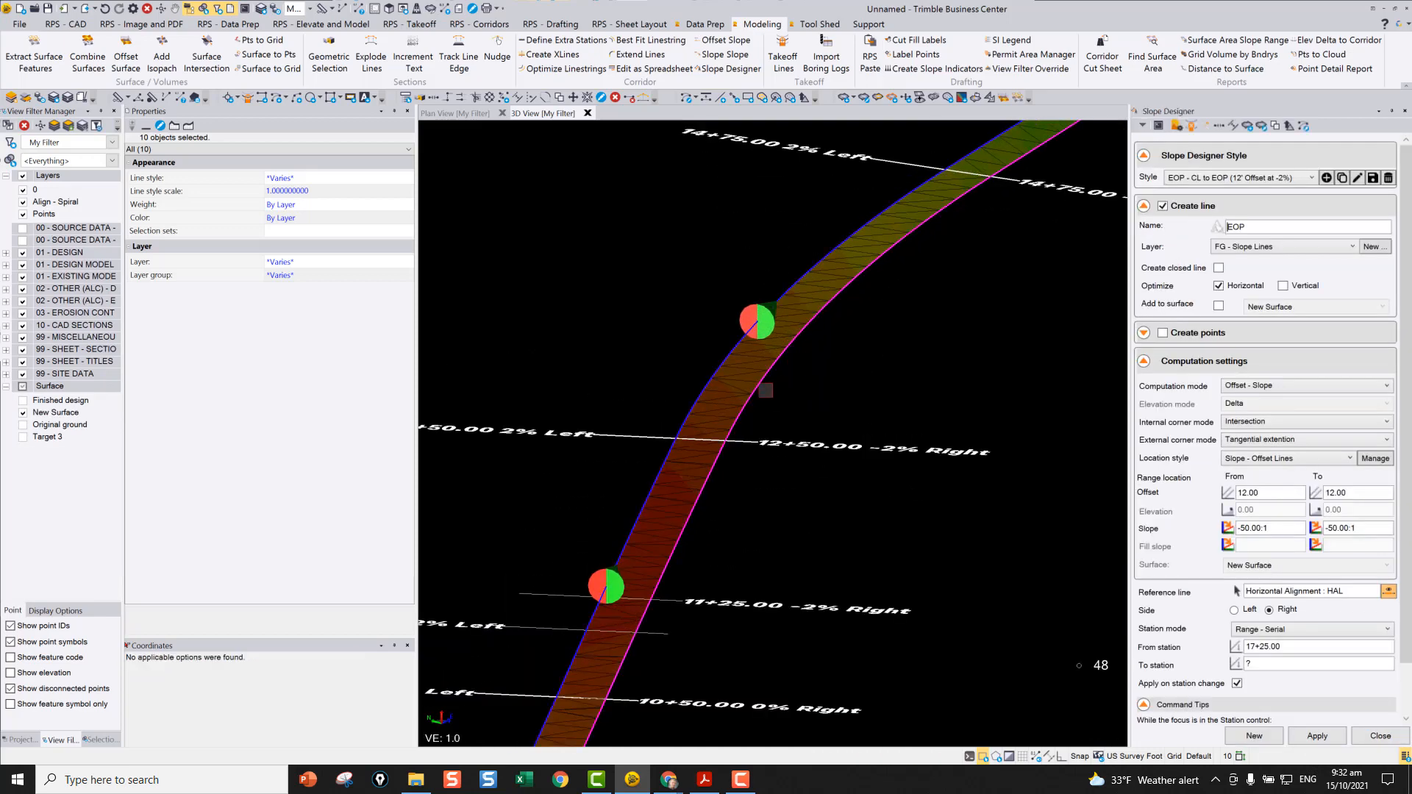
# - Examine the new road surface in 3D along the alignment, following its crossfall through the superelevation transitions
pyautogui.scroll(-5, 765, 390)
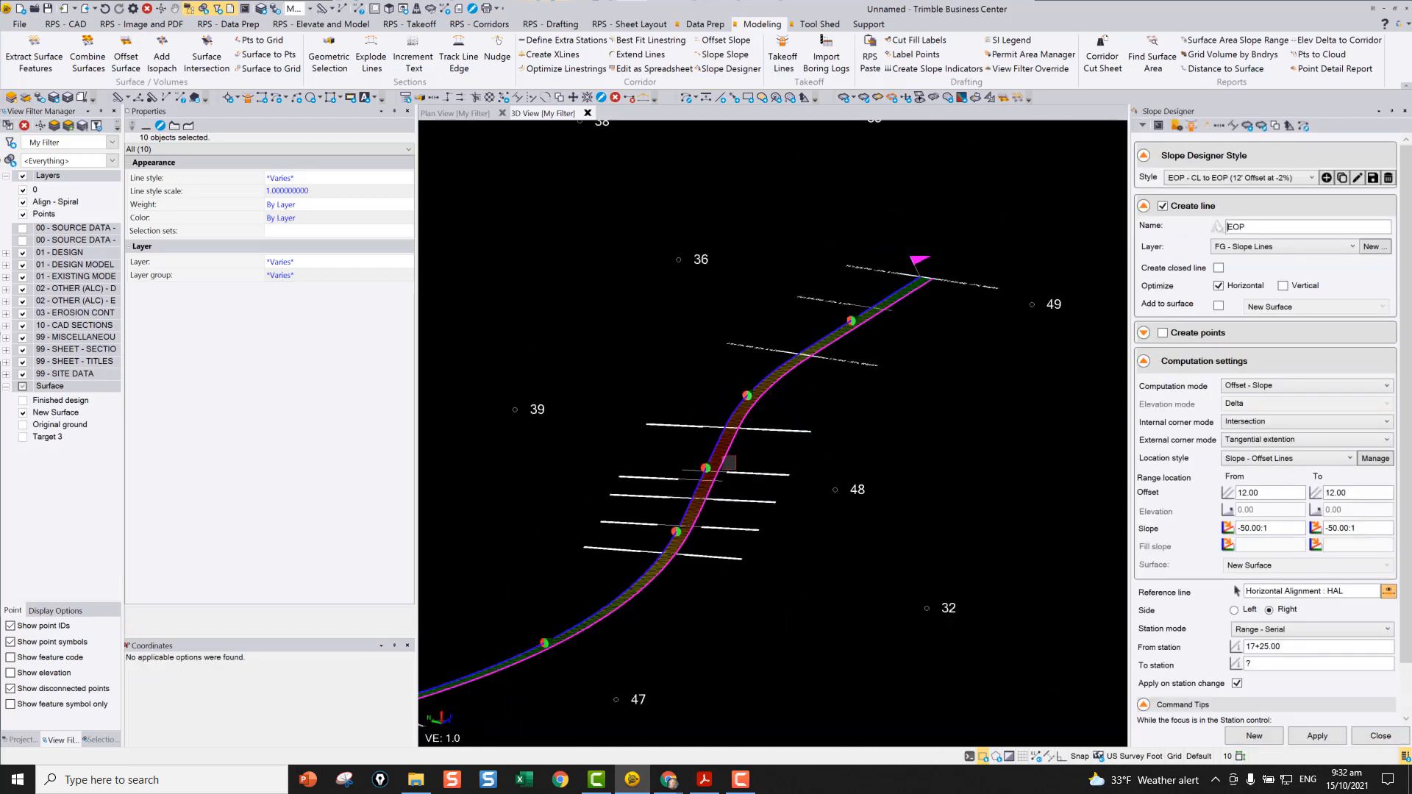
pyautogui.moveTo(614, 515); pyautogui.dragTo(876, 335, button='middle')
pyautogui.moveTo(624, 550); pyautogui.dragTo(837, 403, button='middle')
pyautogui.scroll(5, 591, 454)
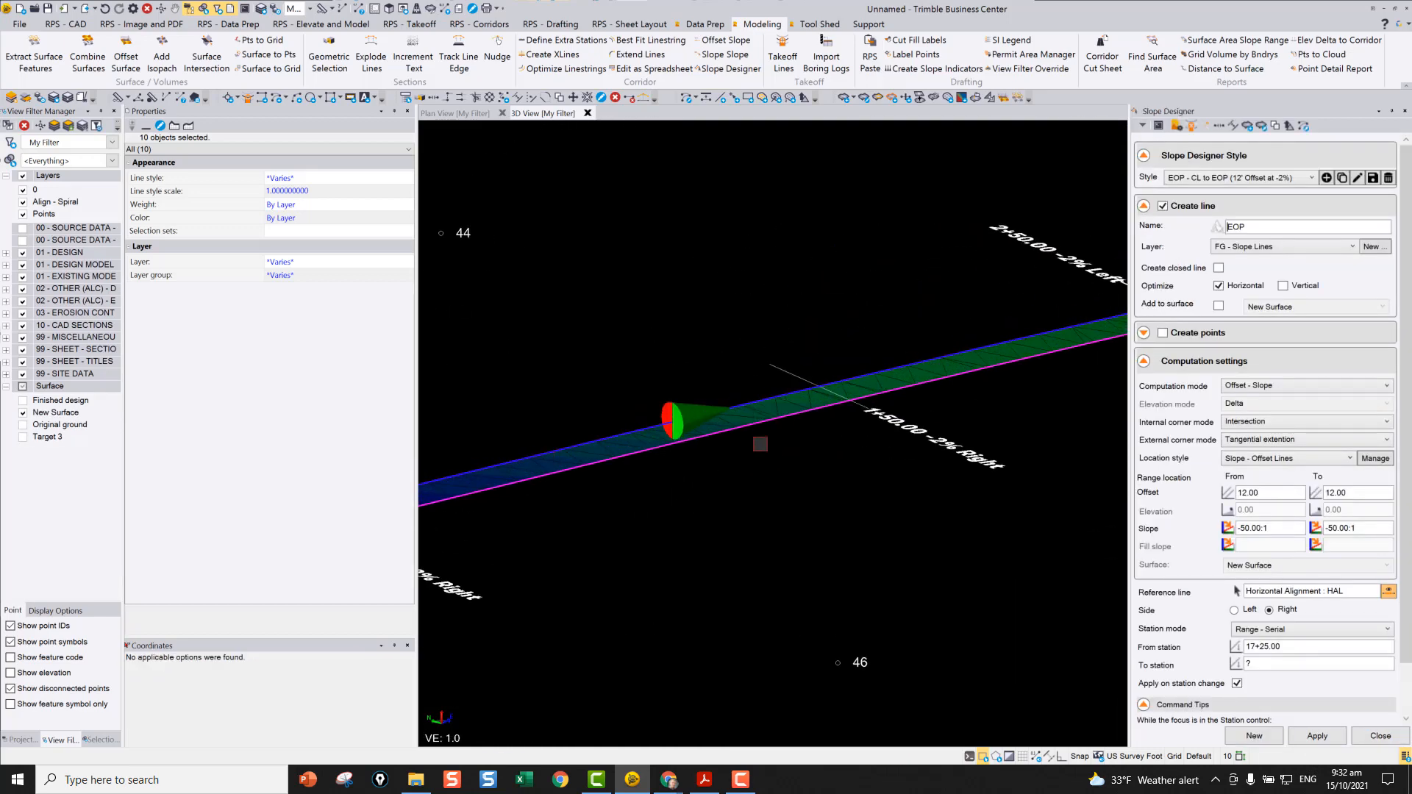
pyautogui.scroll(-3, 761, 444)
pyautogui.scroll(-5, 668, 460)
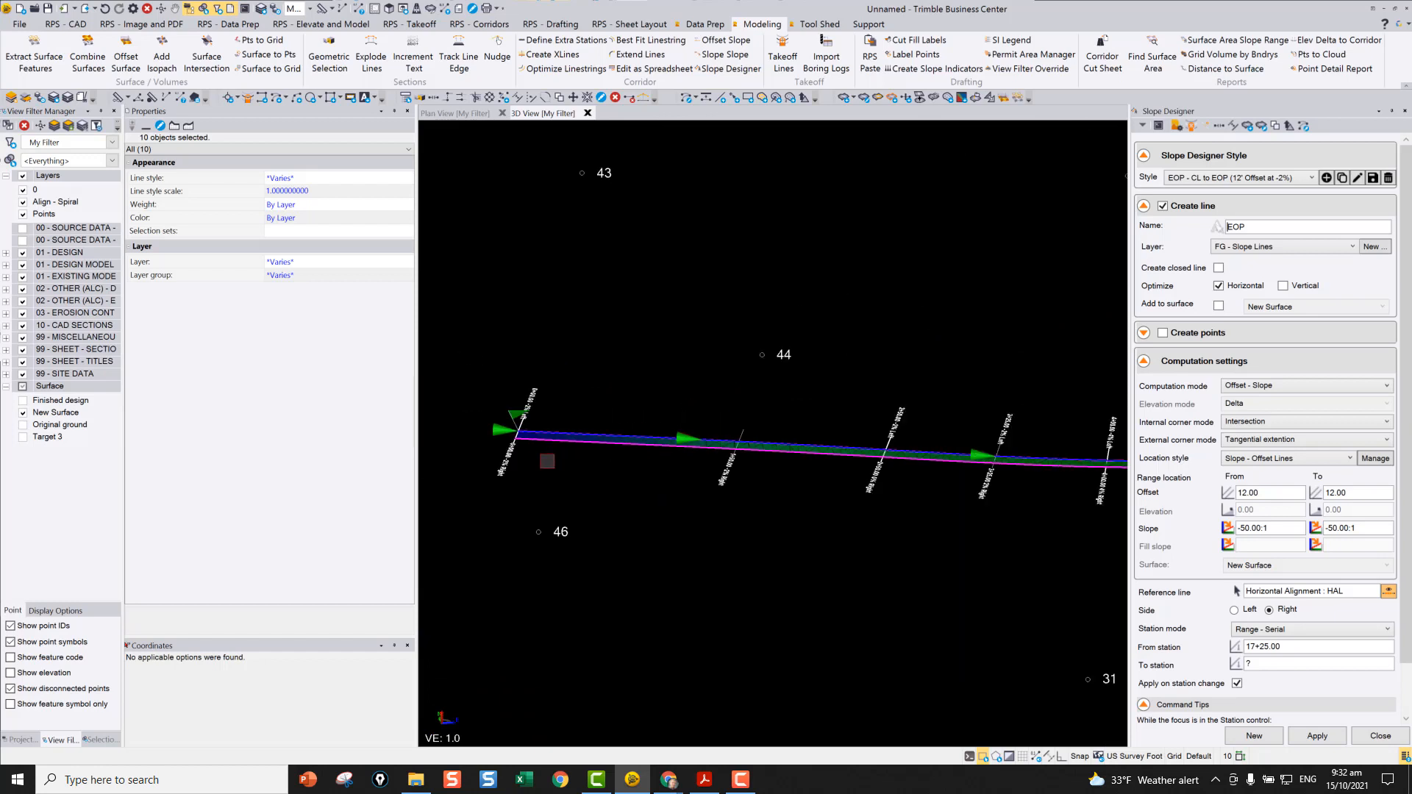
pyautogui.scroll(-3, 977, 478)
pyautogui.moveTo(880, 480); pyautogui.dragTo(630, 462, button='middle')
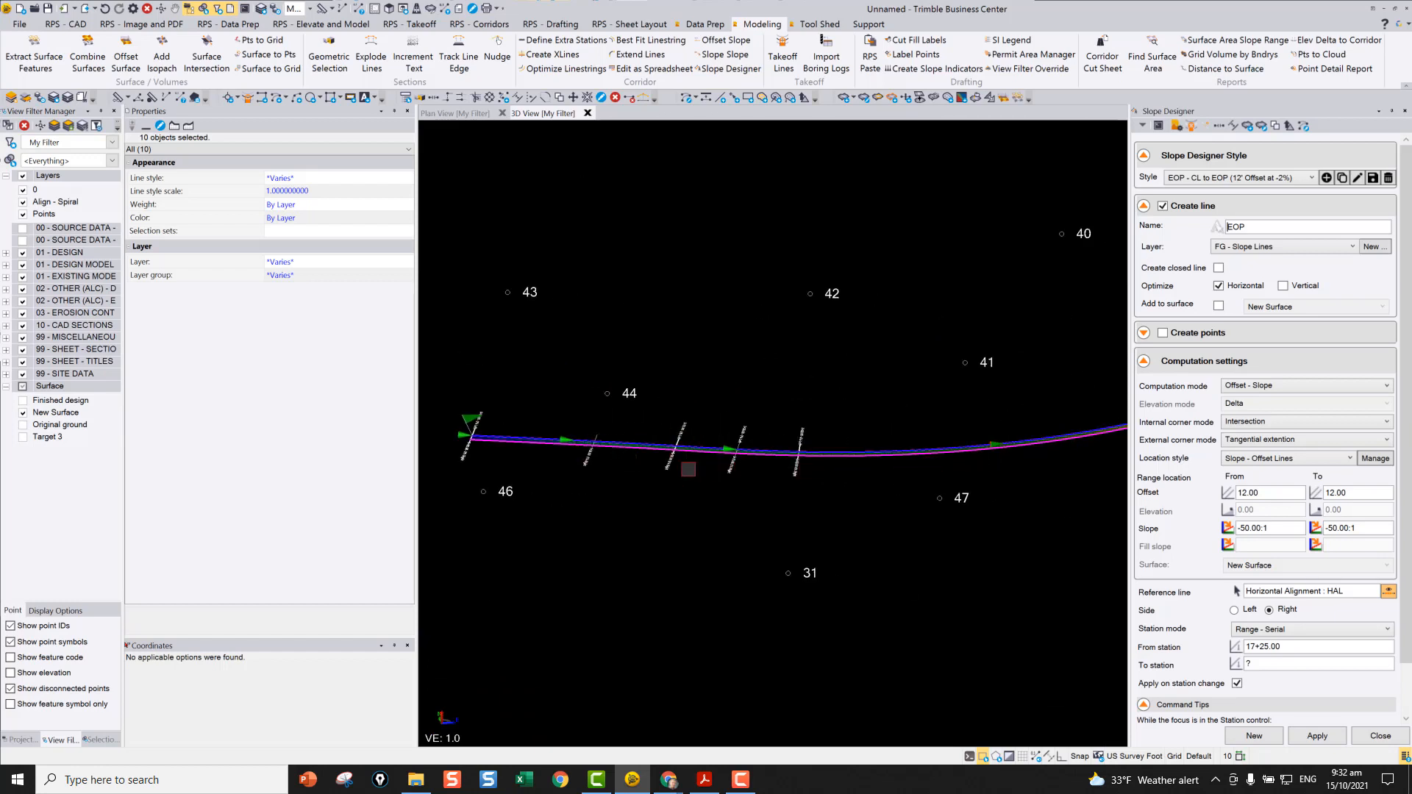
pyautogui.scroll(3, 578, 446)
pyautogui.scroll(-5, 611, 456)
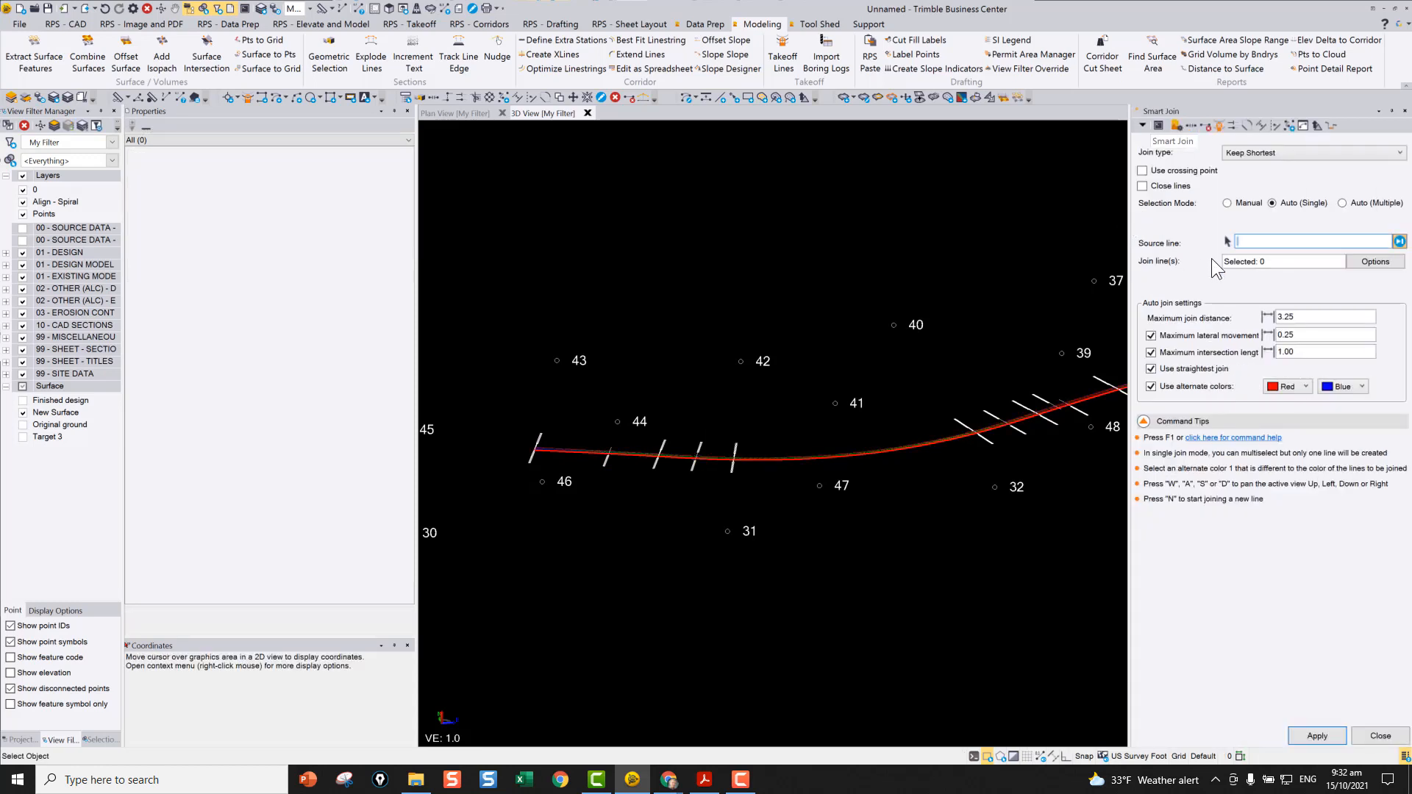
# - Set the Smart Join type to Simple Join and hide New Surface so the edge lines can be picked
pyautogui.click(1255, 156)
pyautogui.click(1269, 228)
pyautogui.click(1265, 263)
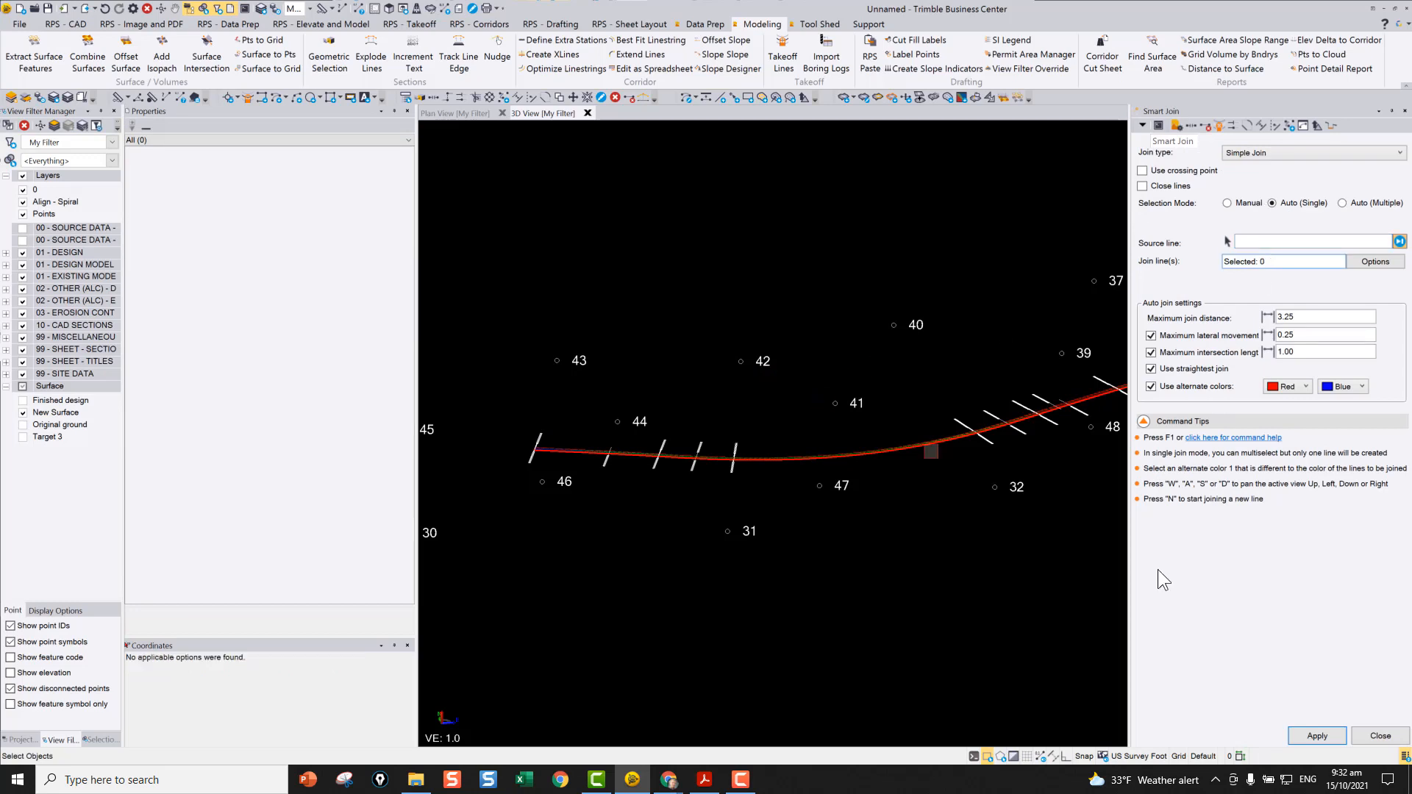
pyautogui.scroll(-3, 713, 446)
pyautogui.scroll(-2, 712, 446)
pyautogui.scroll(6, 662, 434)
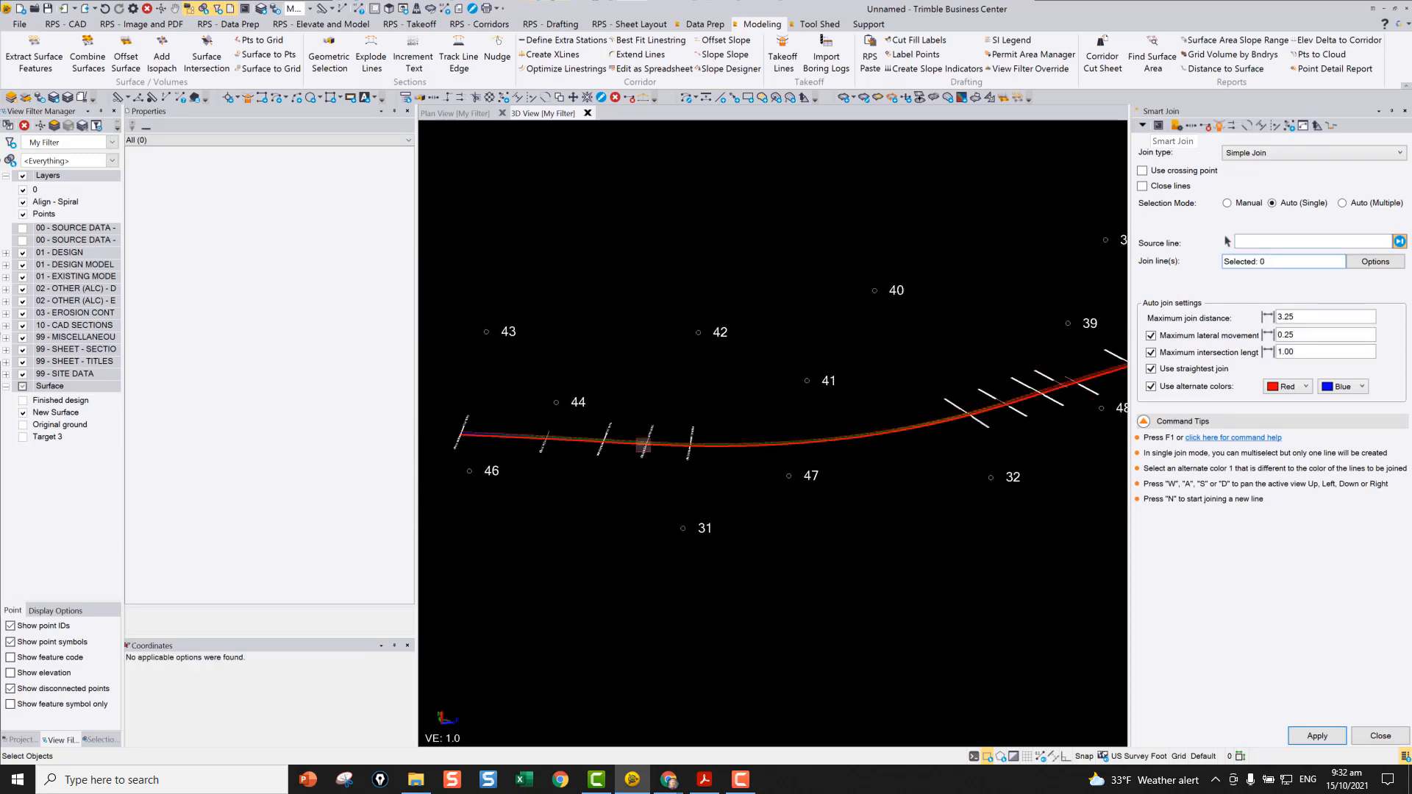
pyautogui.scroll(1, 646, 439)
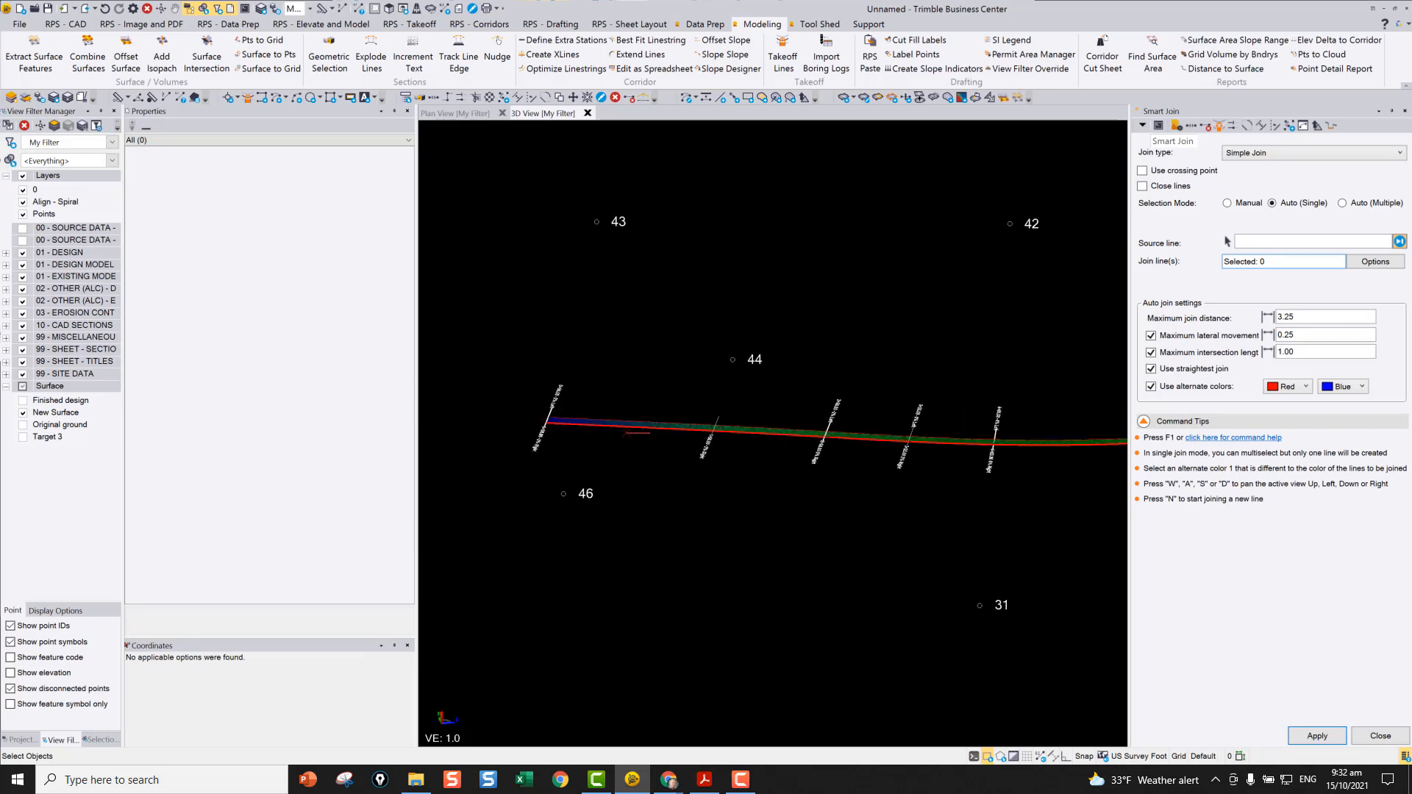
pyautogui.click(23, 414)
# - Join the right edge-of-pavement segments into a single line, starting from the segment at station 0+00, and close Smart Join
pyautogui.scroll(3, 647, 410)
pyautogui.click(659, 400)
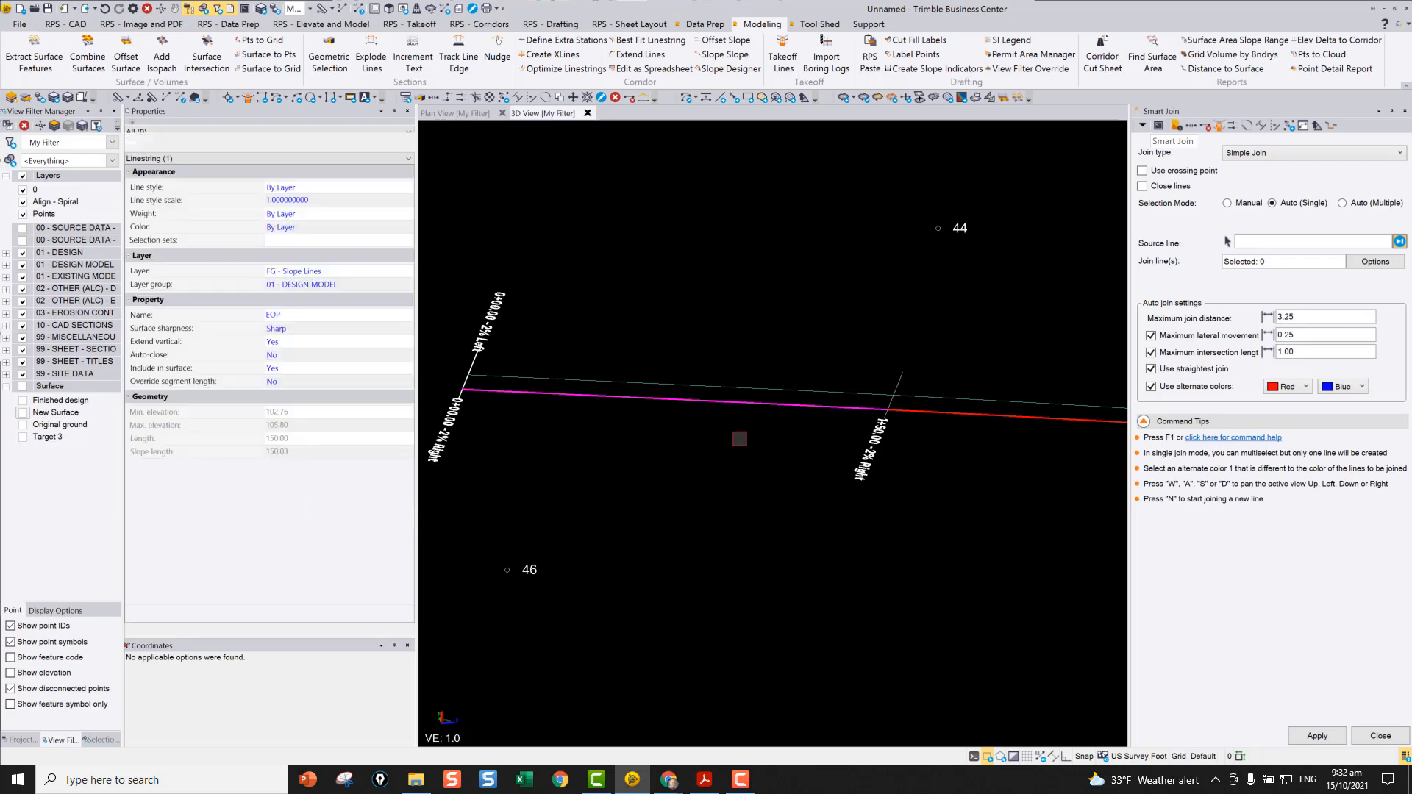
pyautogui.scroll(-4, 739, 439)
pyautogui.moveTo(949, 449); pyautogui.dragTo(728, 442, button='middle')
pyautogui.scroll(3, 728, 441)
pyautogui.click(597, 406)
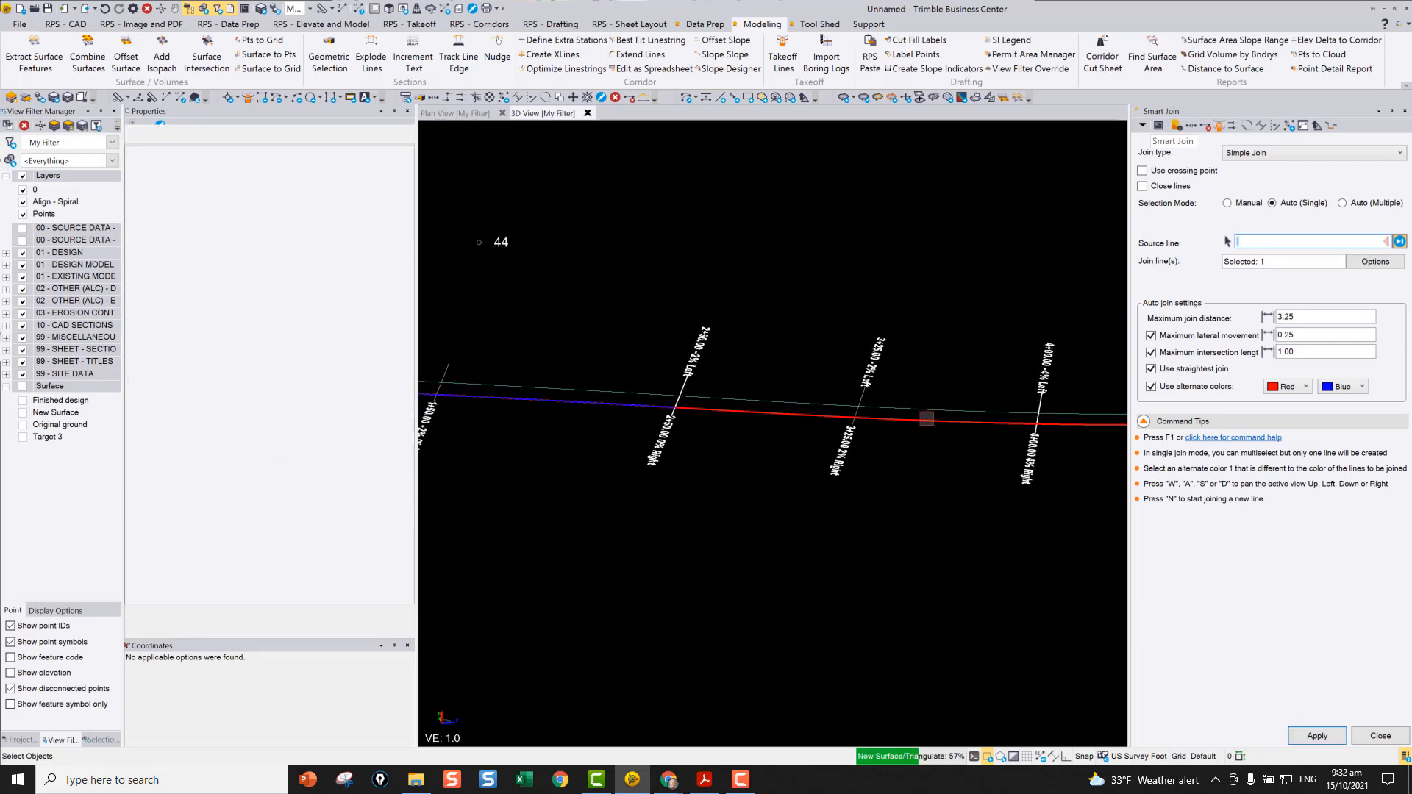
pyautogui.scroll(-4, 912, 448)
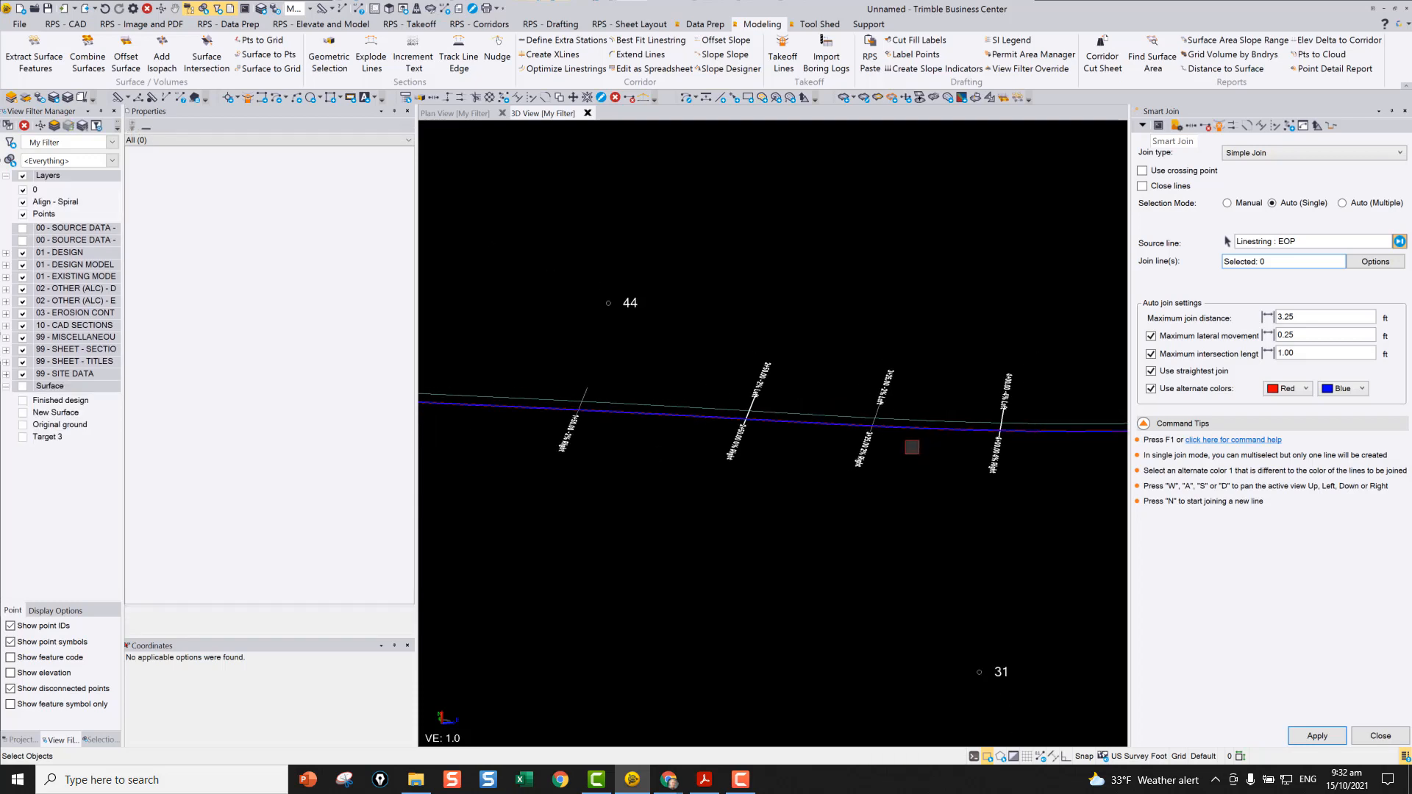
pyautogui.moveTo(914, 451); pyautogui.dragTo(612, 460, button='middle')
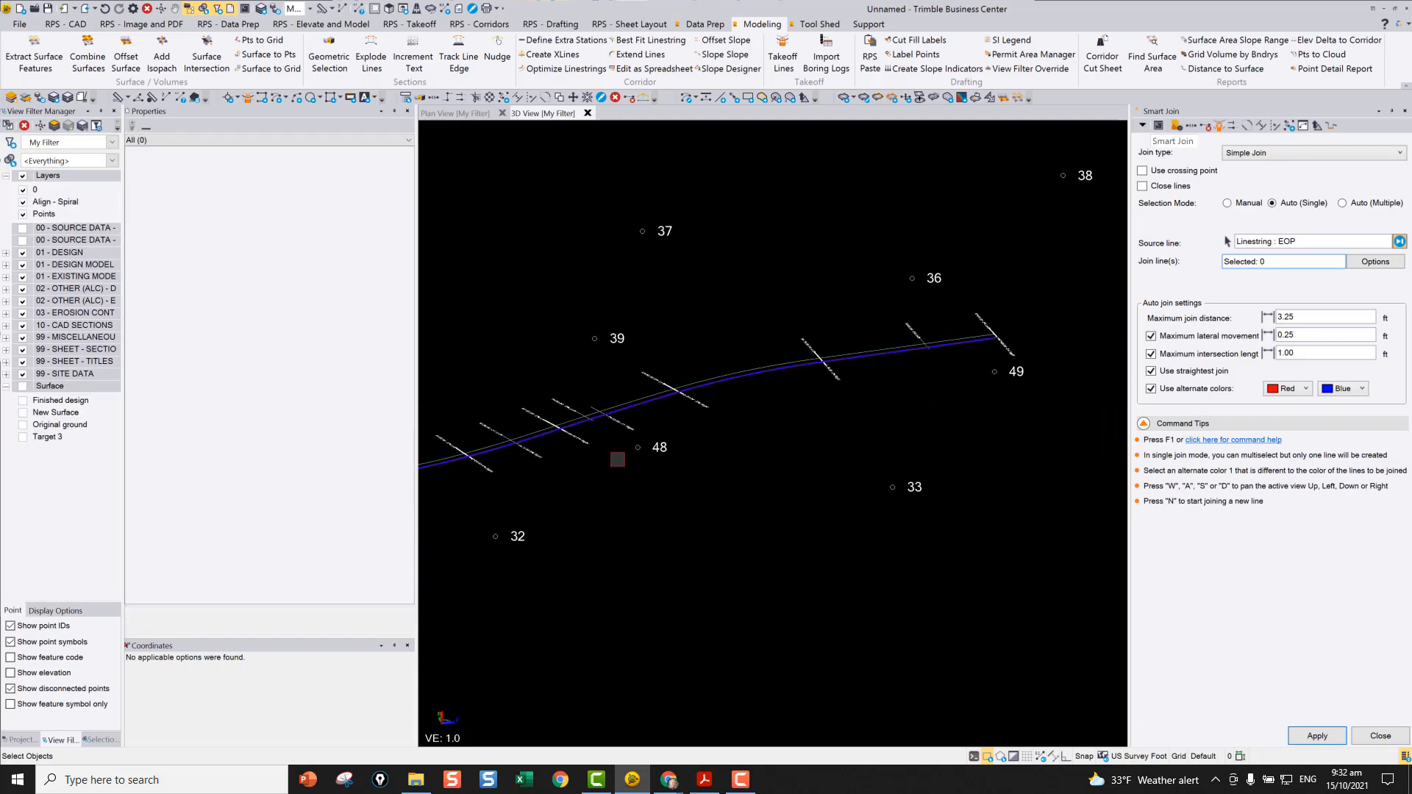
pyautogui.click(1377, 736)
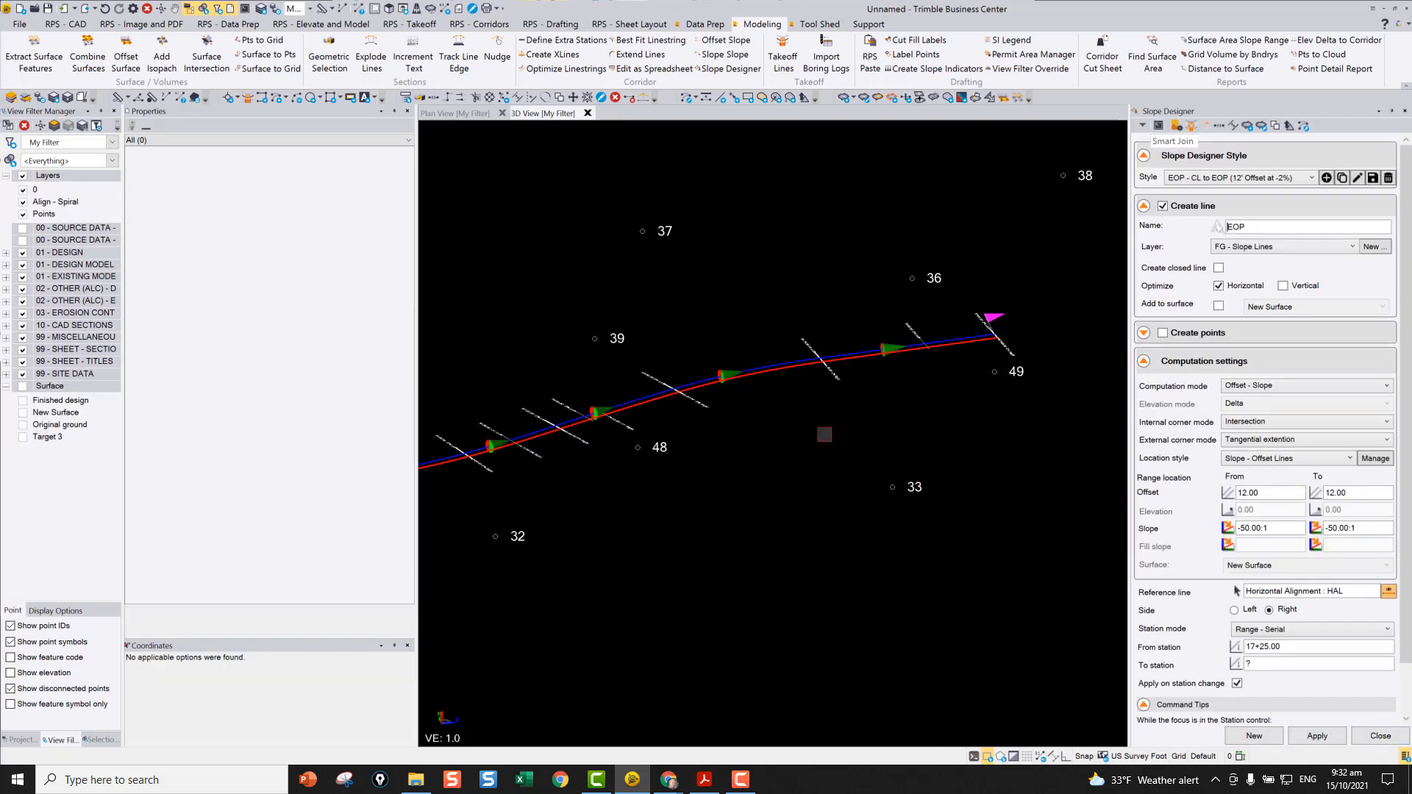
# - Open the joined right edge-of-pavement linestring for editing and inspect its horizontal segments one by one through to the end
pyautogui.click(717, 458)
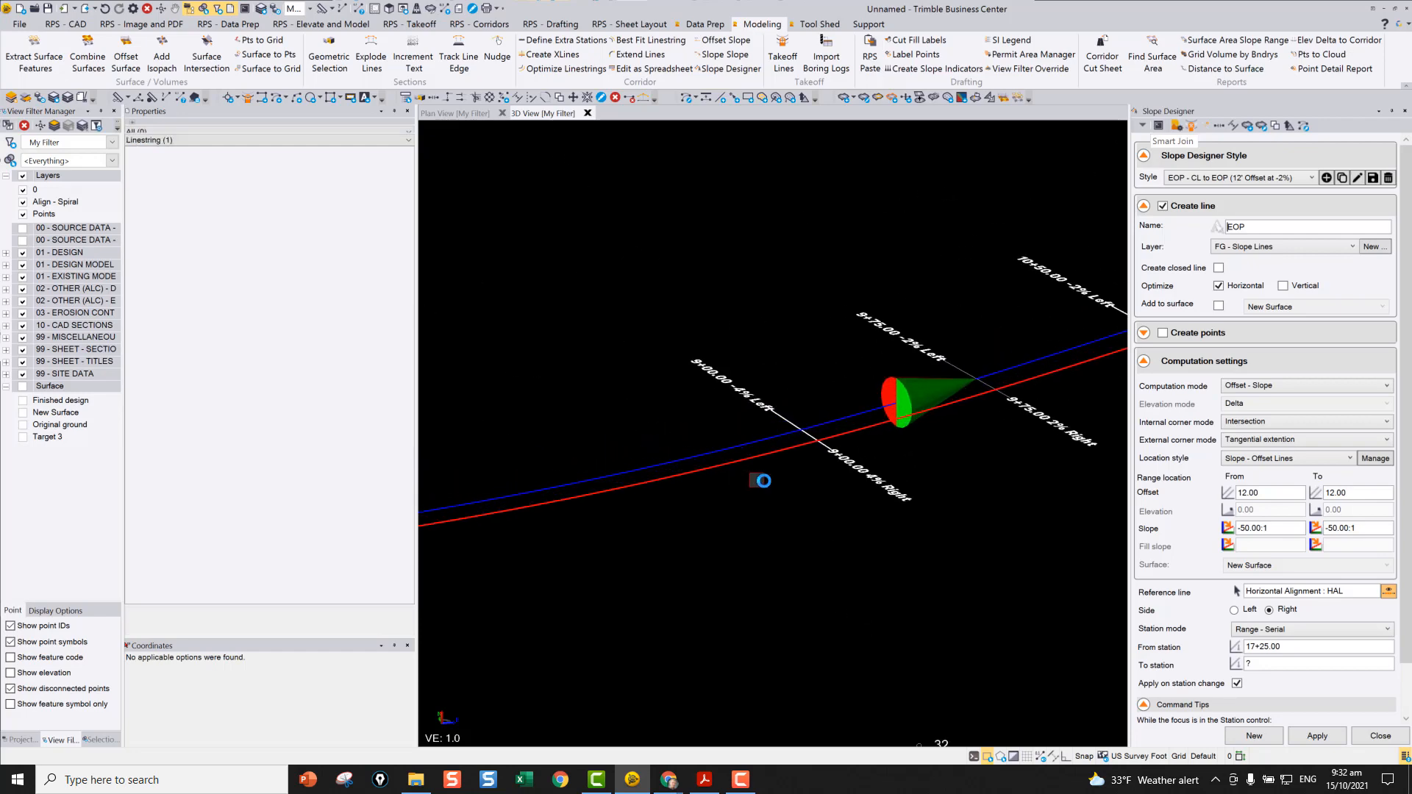
pyautogui.scroll(-5, 728, 492)
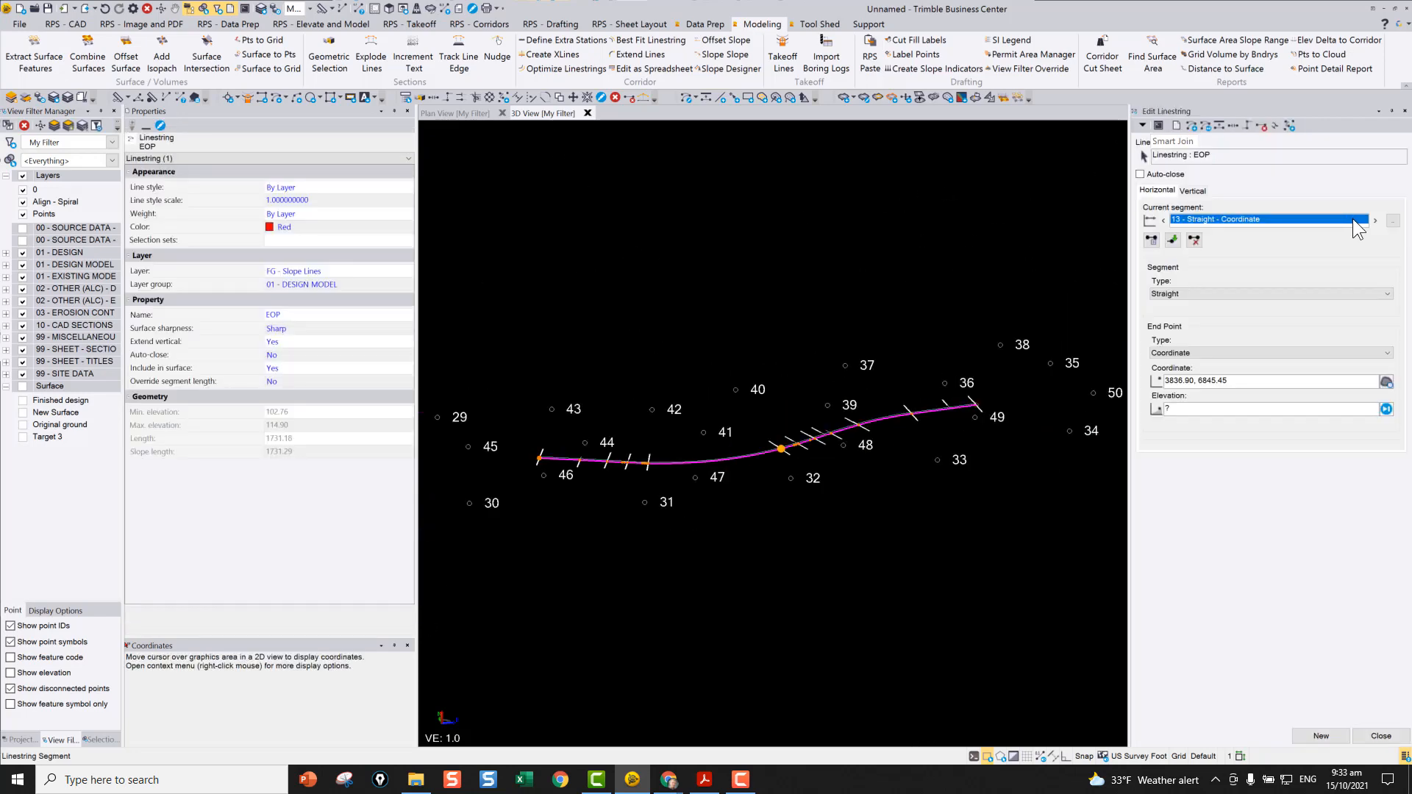
pyautogui.click(1375, 223)
pyautogui.click(1375, 222)
pyautogui.click(1375, 222)
pyautogui.click(1375, 223)
pyautogui.click(1375, 221)
pyautogui.click(1375, 221)
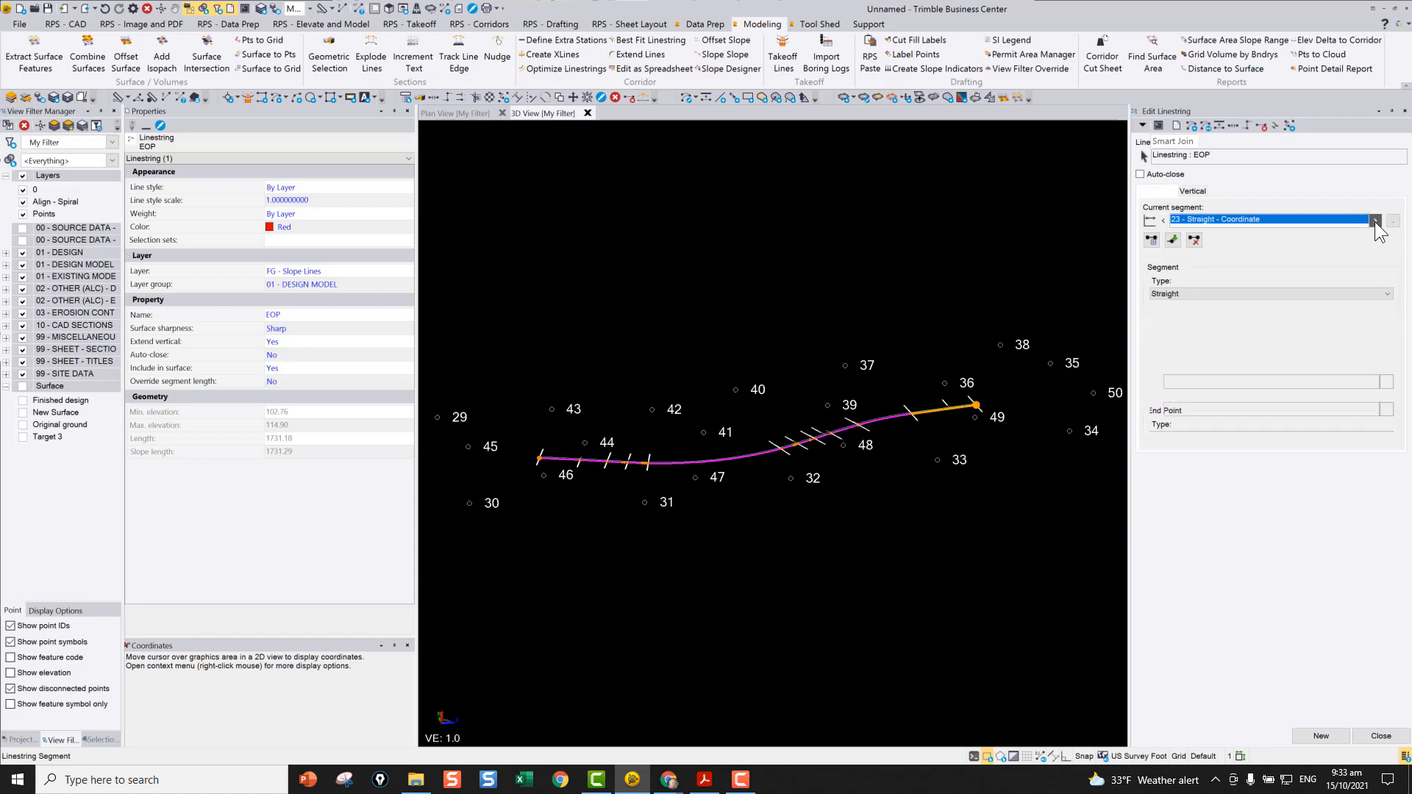
pyautogui.click(1375, 221)
pyautogui.click(1380, 736)
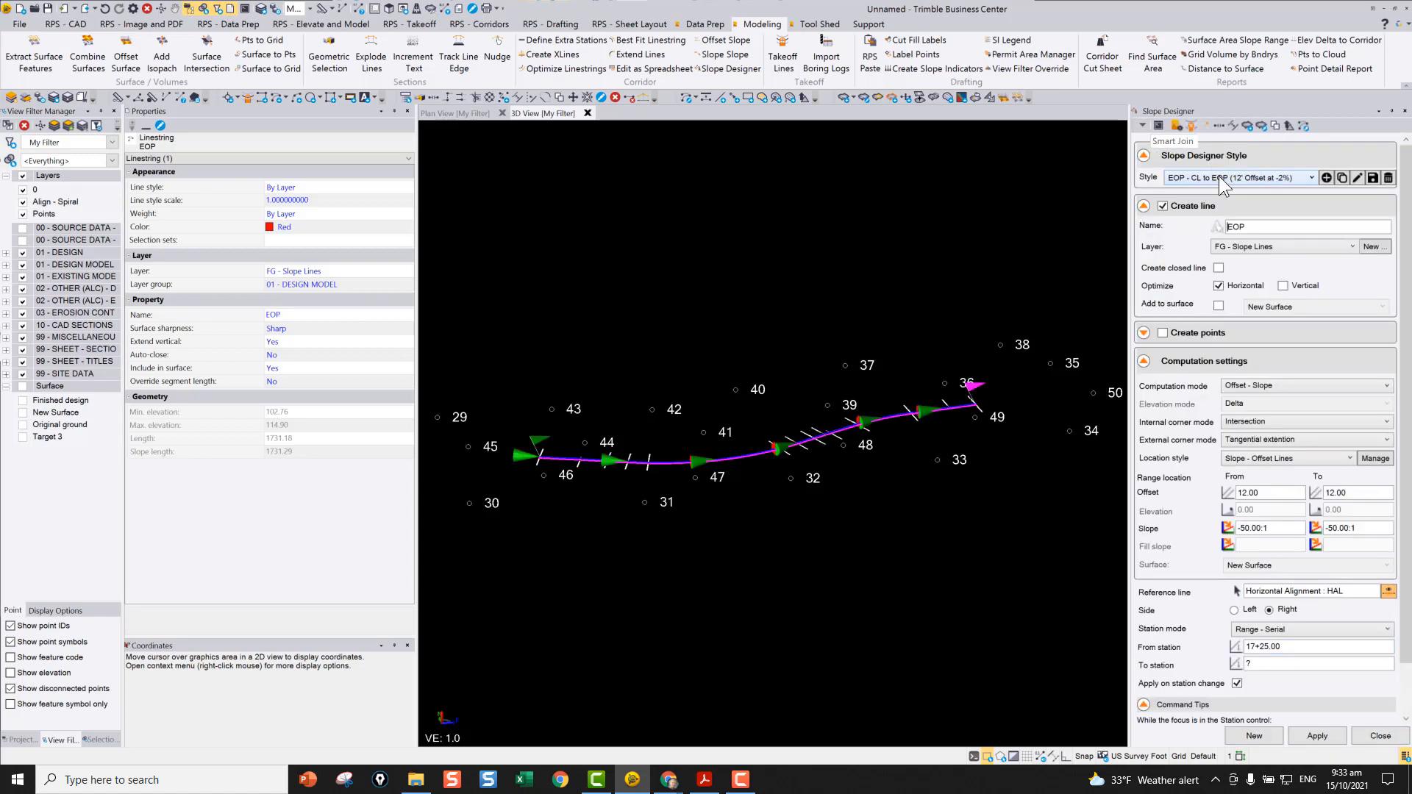
# - Load the Slope - Sideslope at 2:1 style in Slope Designer, adding its line to New Surface and targeting the Target 3 surface
pyautogui.click(1226, 184)
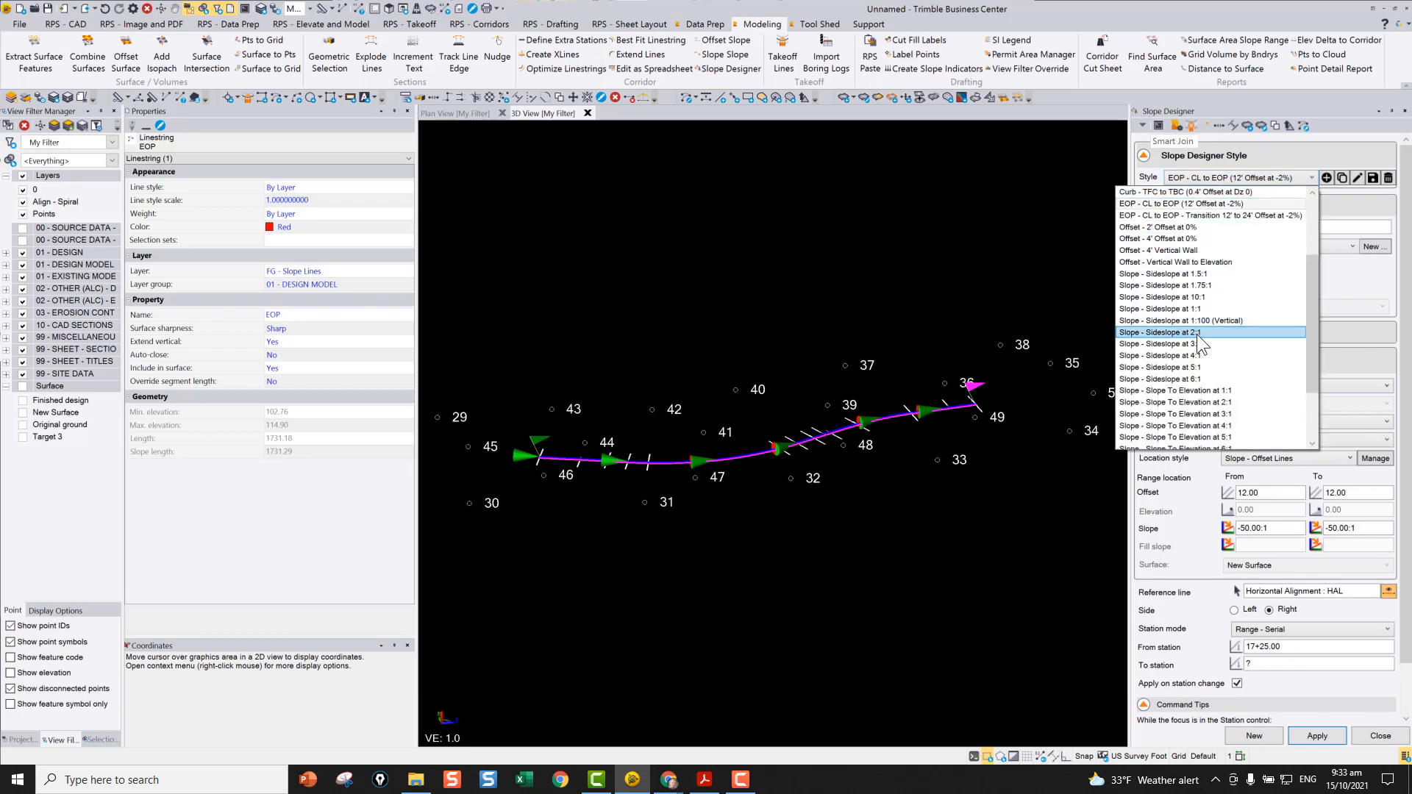
pyautogui.click(1196, 333)
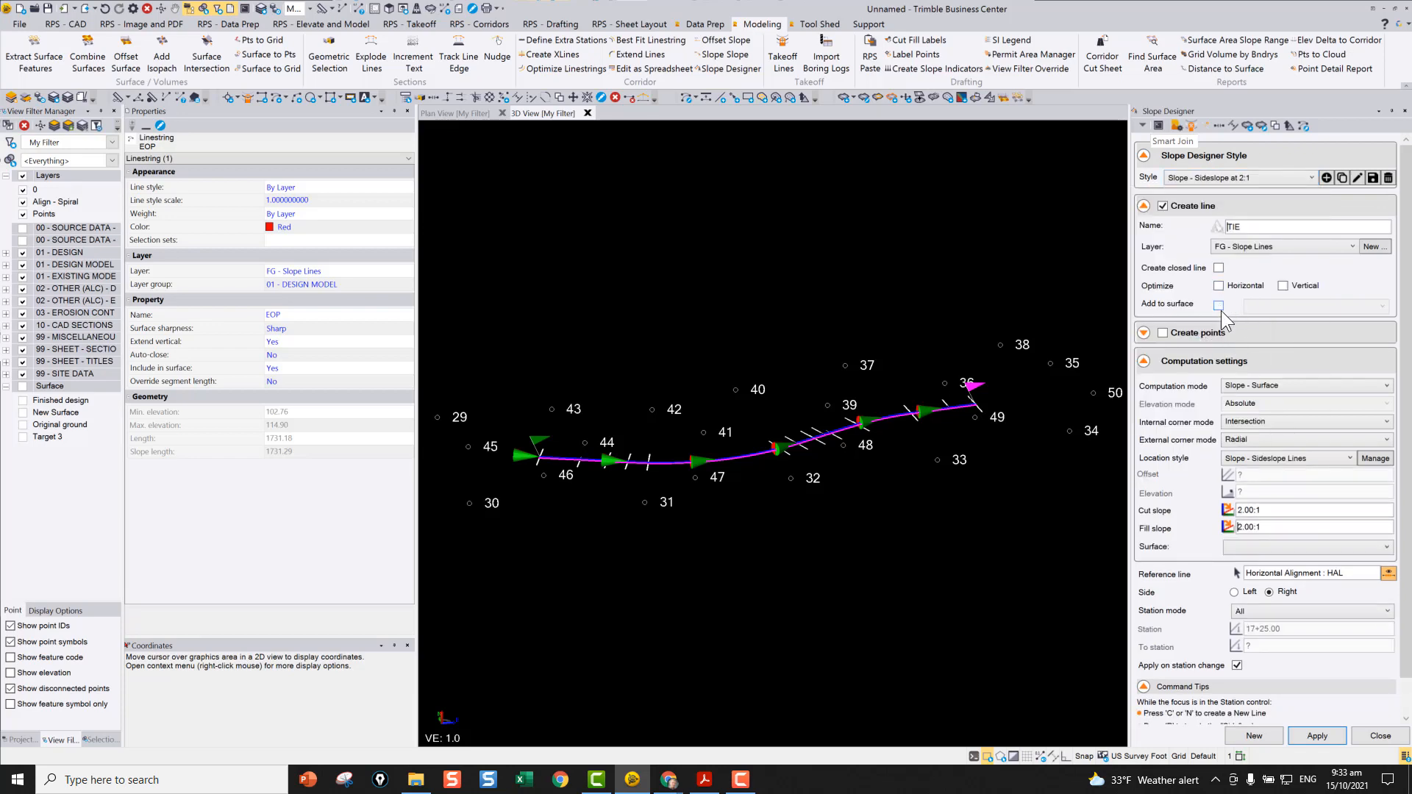
pyautogui.click(1218, 304)
pyautogui.click(1272, 306)
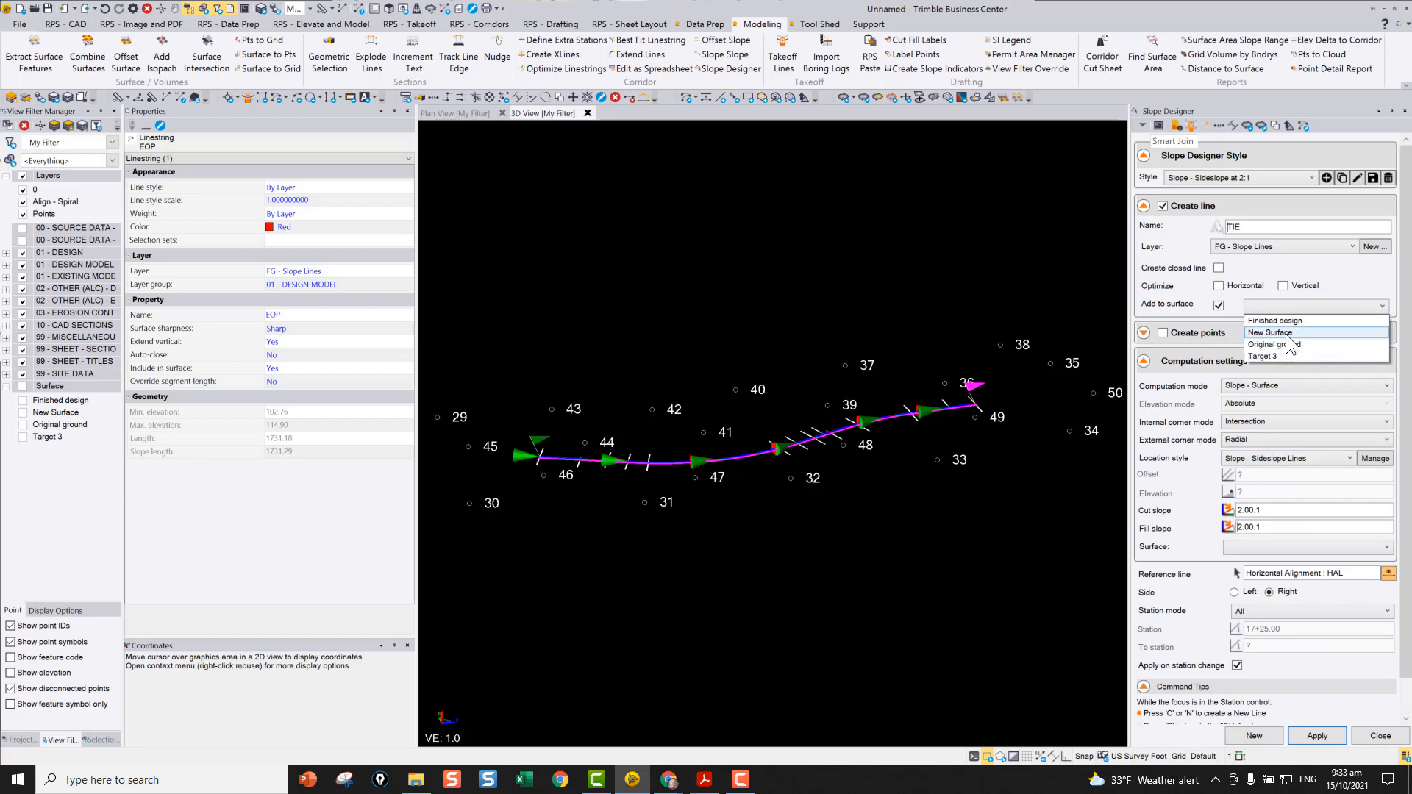
pyautogui.click(1287, 333)
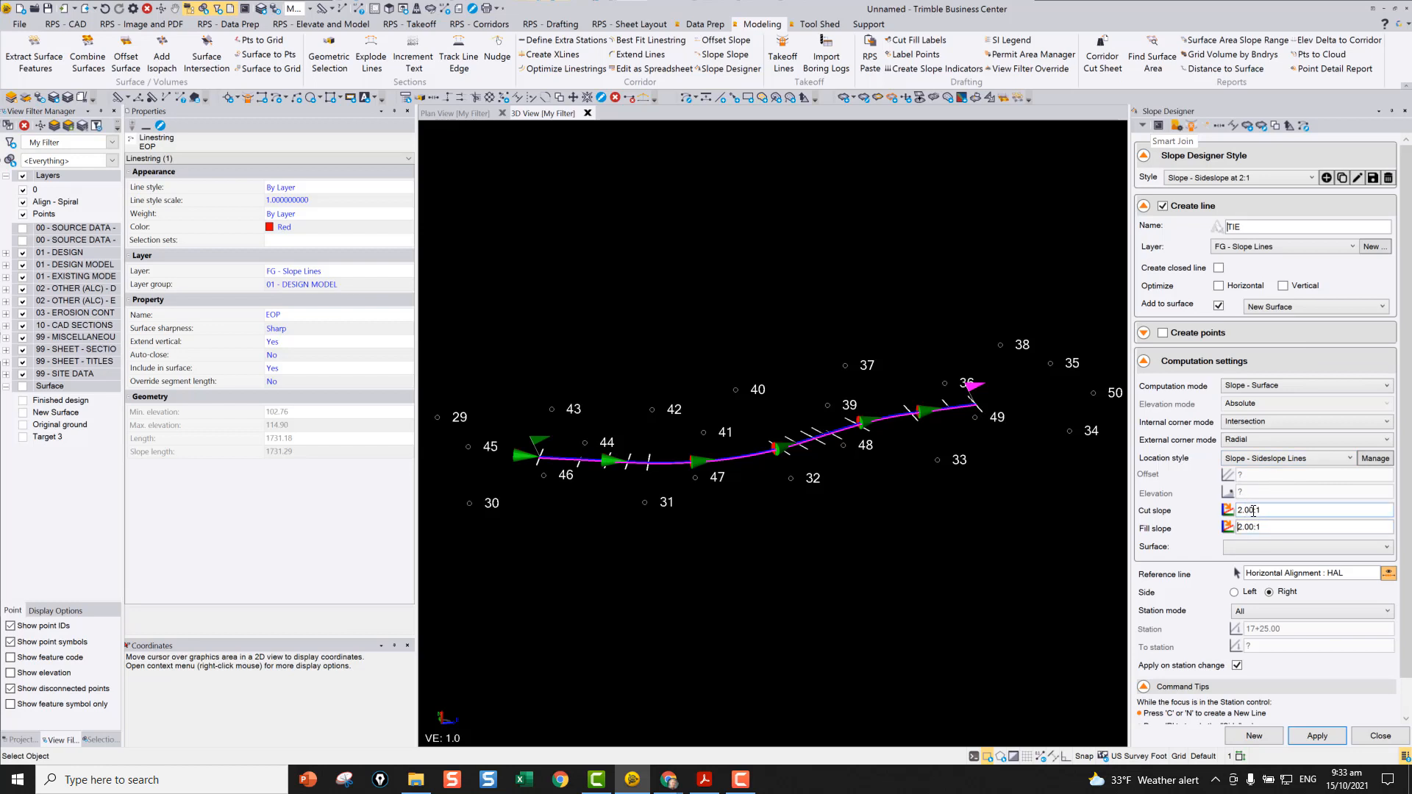
pyautogui.click(1255, 547)
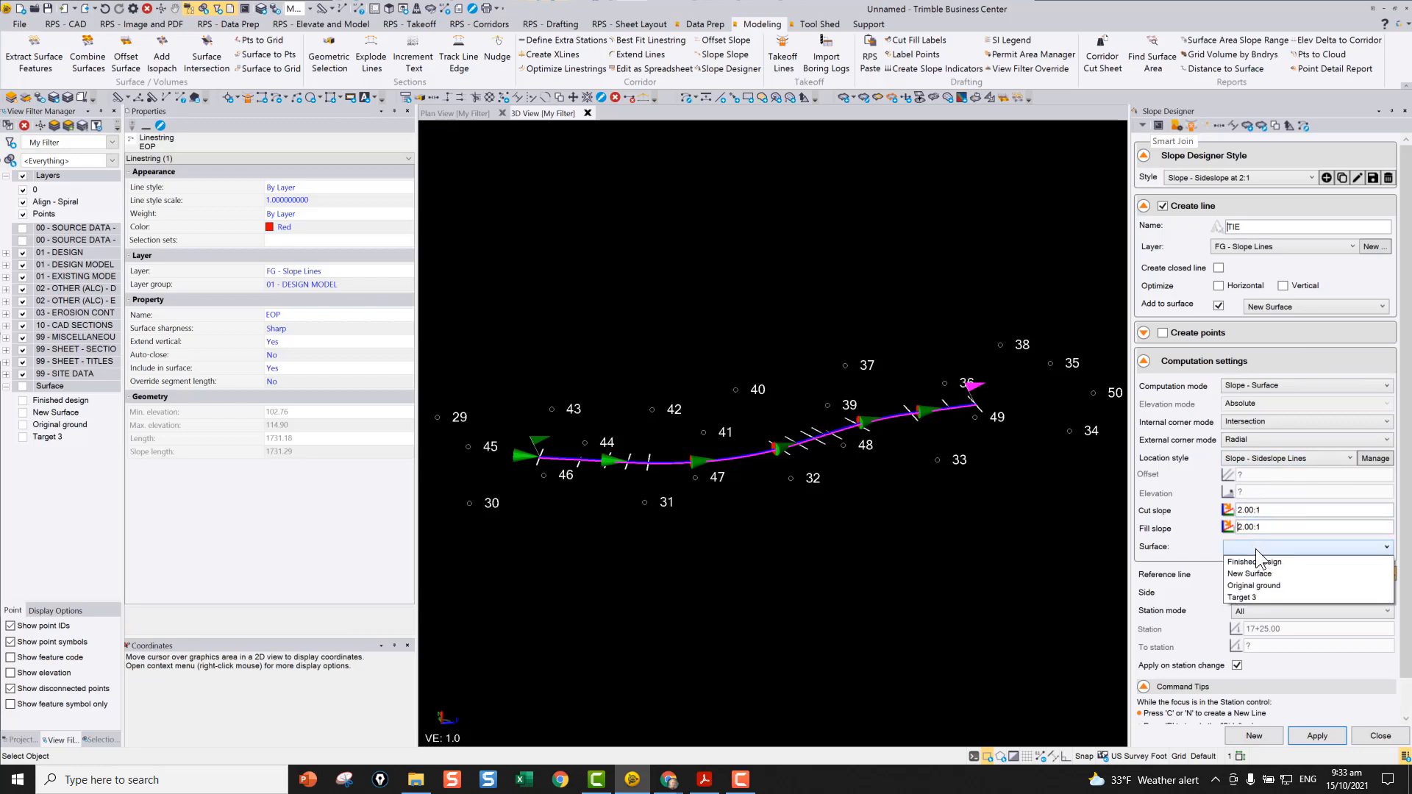
pyautogui.click(1246, 597)
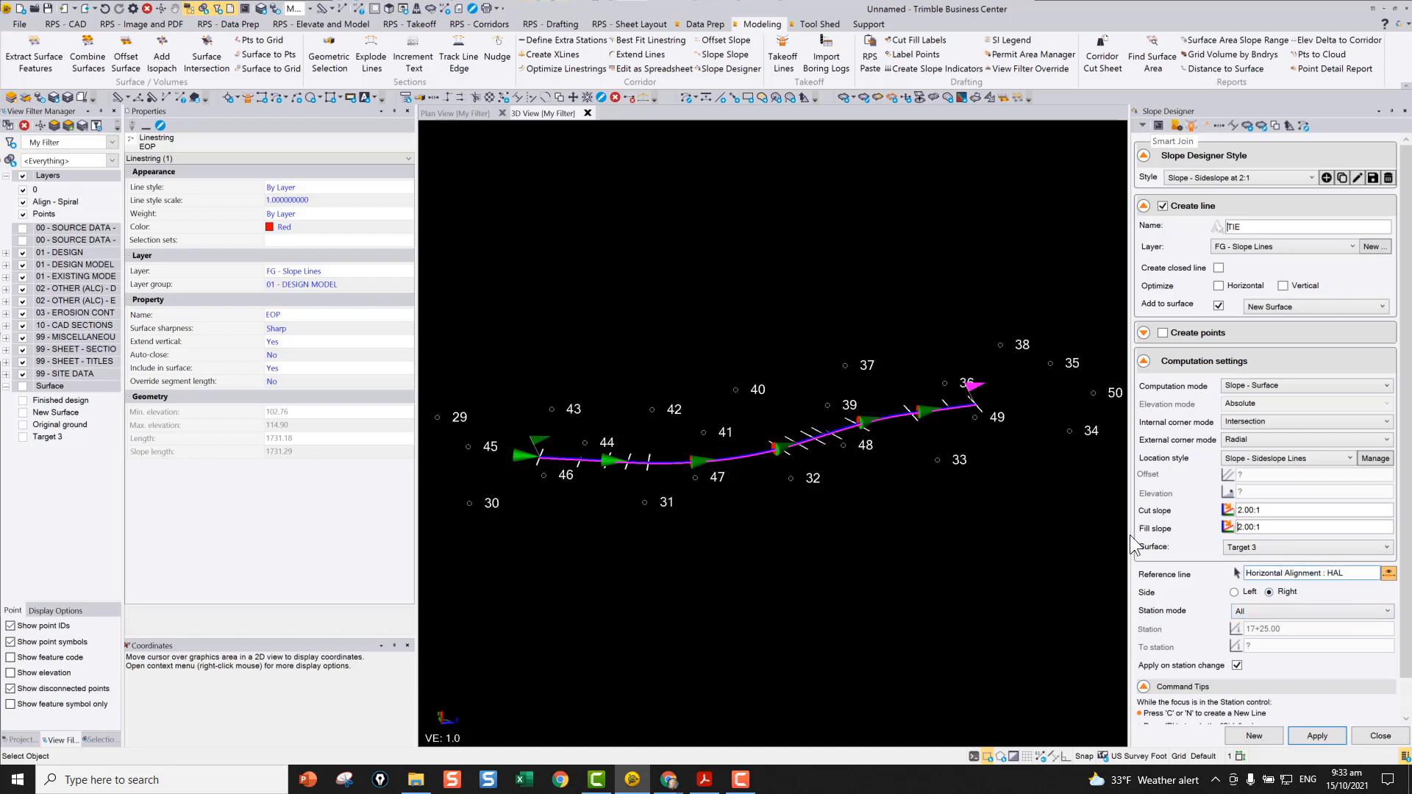
# - Create the 2:1 sideslope on the right side of the joined EOP linestring over its full length
pyautogui.scroll(10, 907, 497)
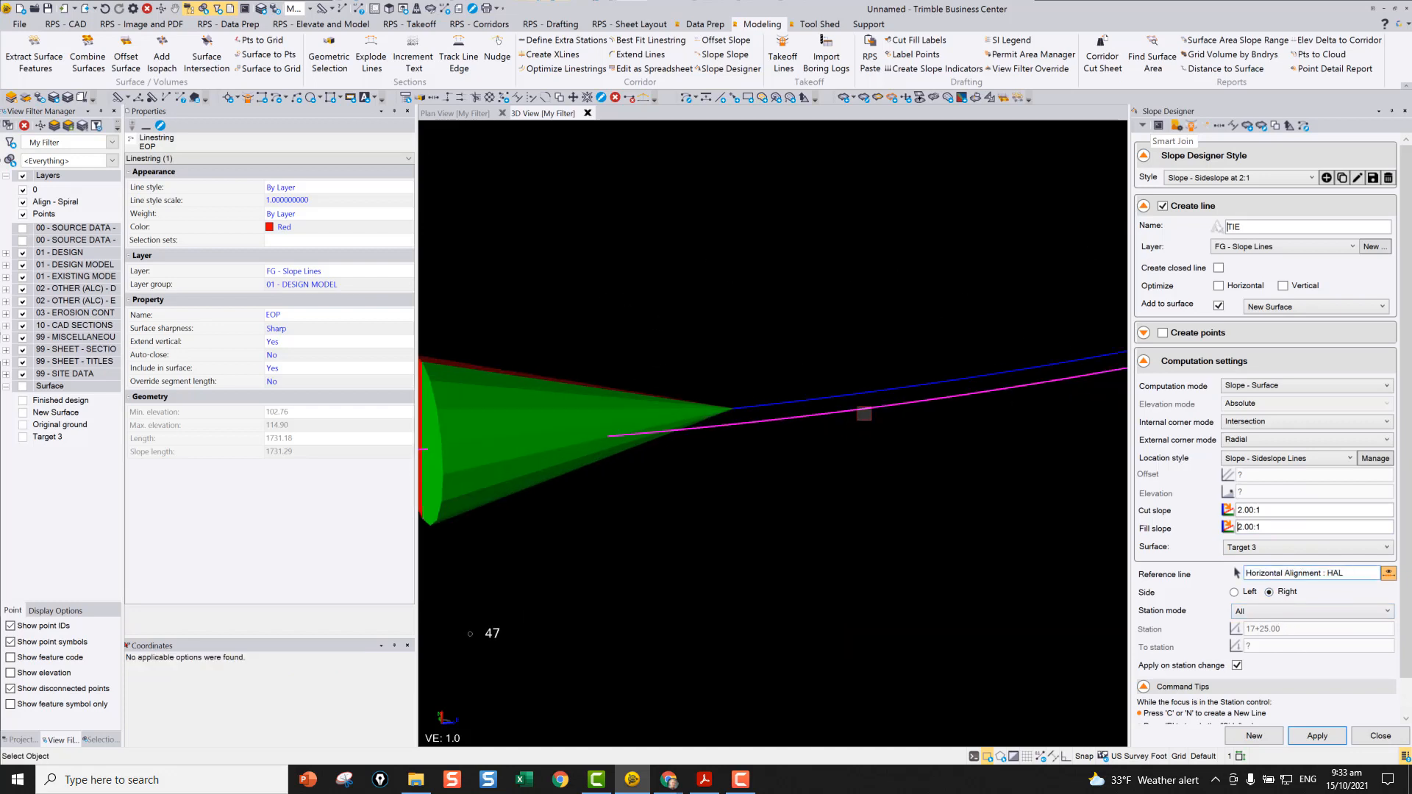
pyautogui.click(864, 414)
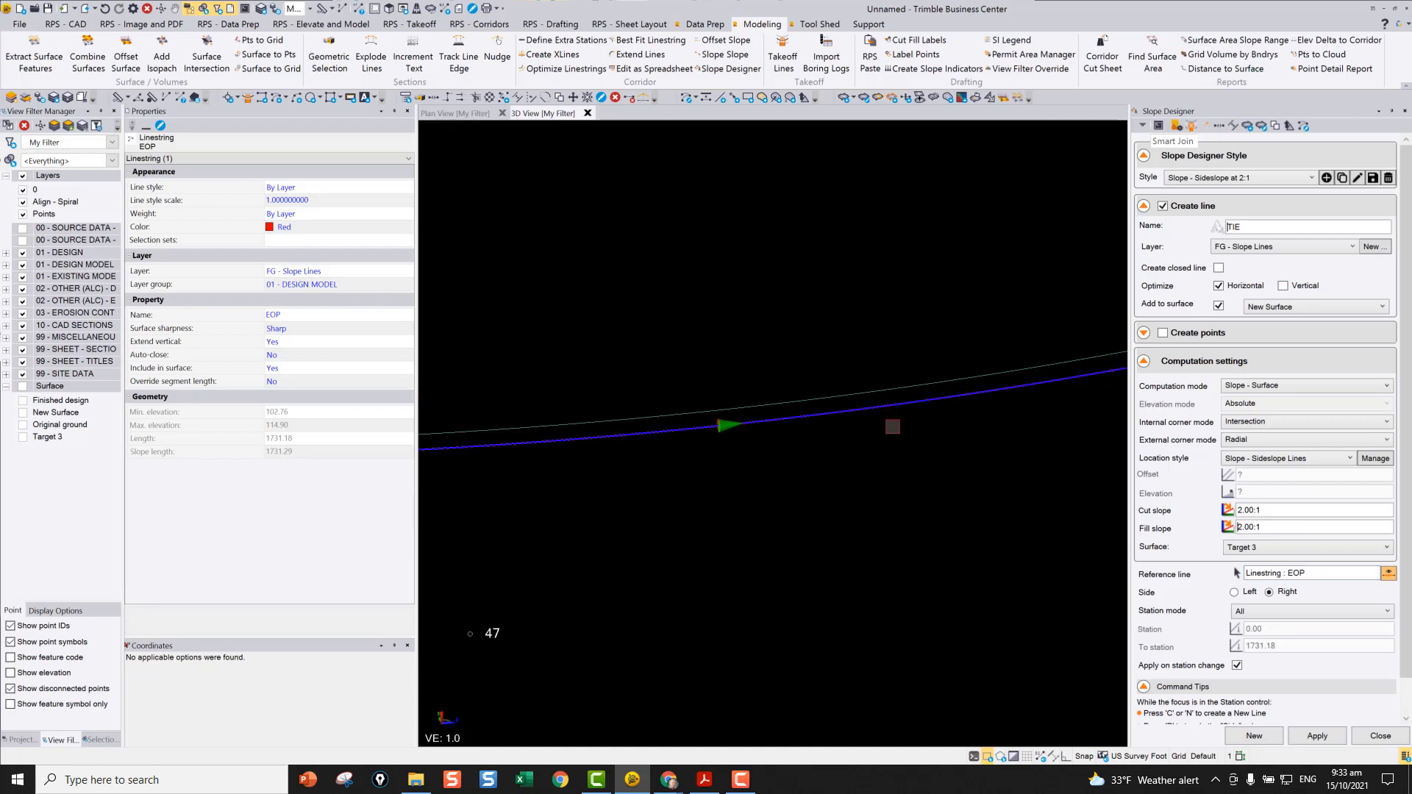
pyautogui.click(1328, 733)
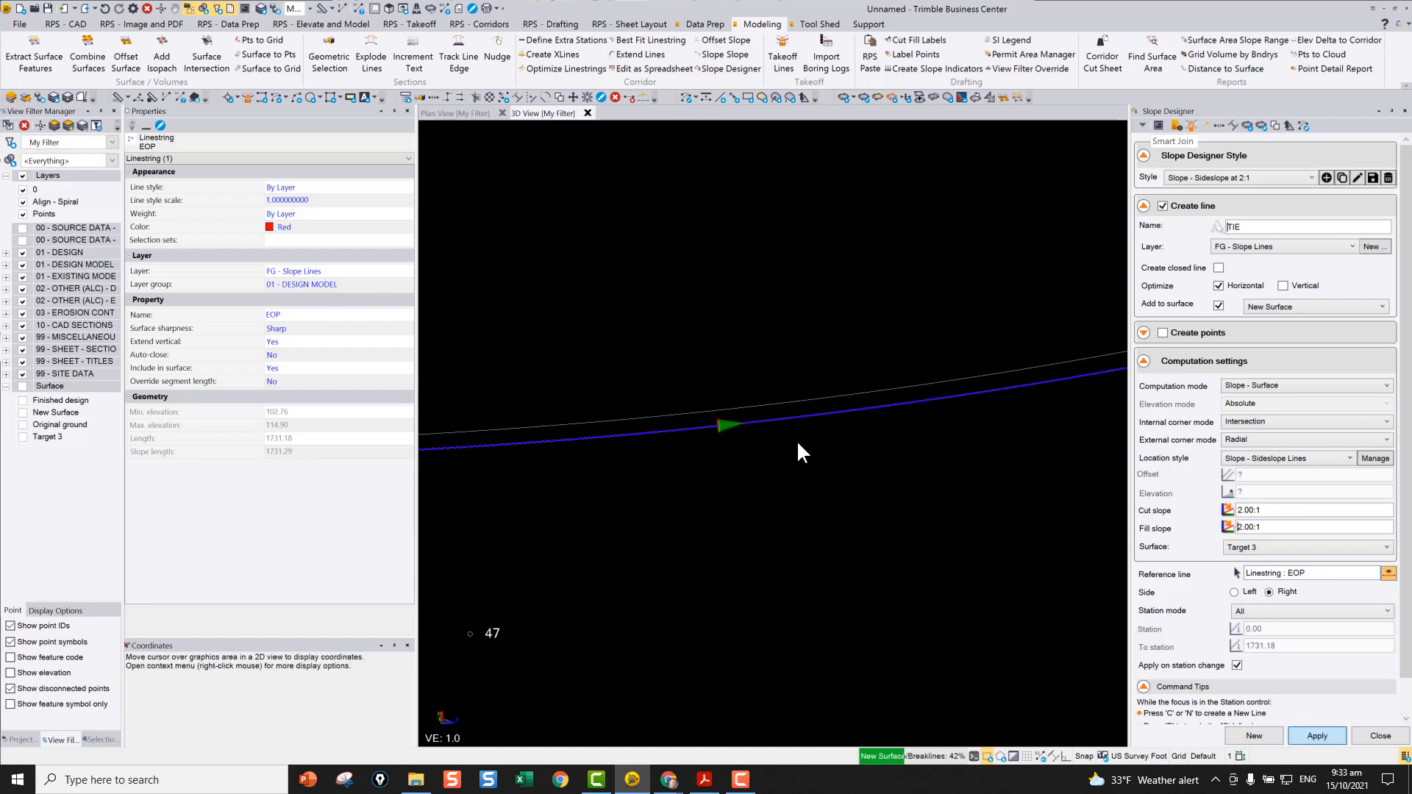
# - Show New Surface and inspect the right sideslope along the curve in 3D
pyautogui.scroll(-10, 800, 441)
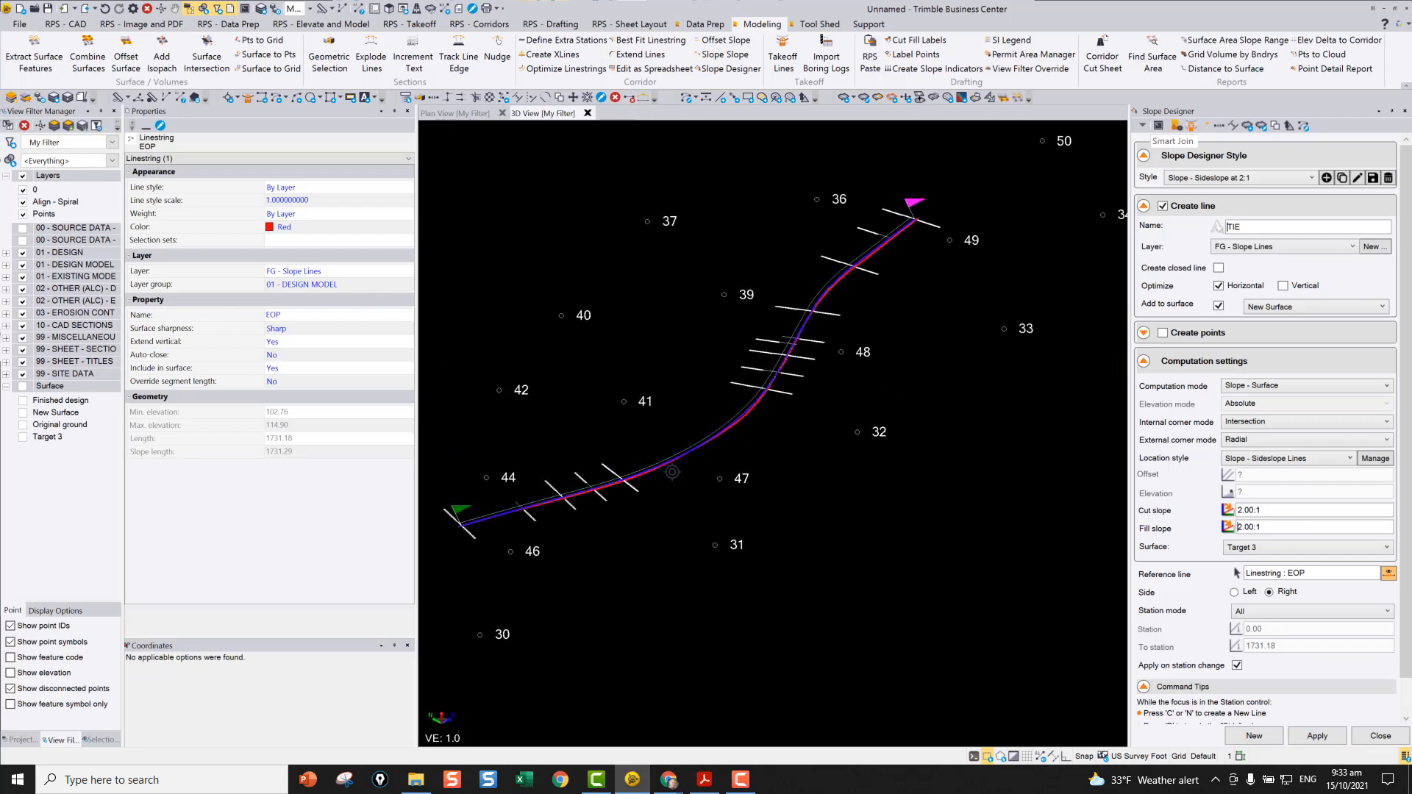
pyautogui.moveTo(672, 472); pyautogui.dragTo(823, 444, button='right')
pyautogui.scroll(8, 638, 450)
pyautogui.moveTo(631, 446); pyautogui.dragTo(891, 287, button='middle')
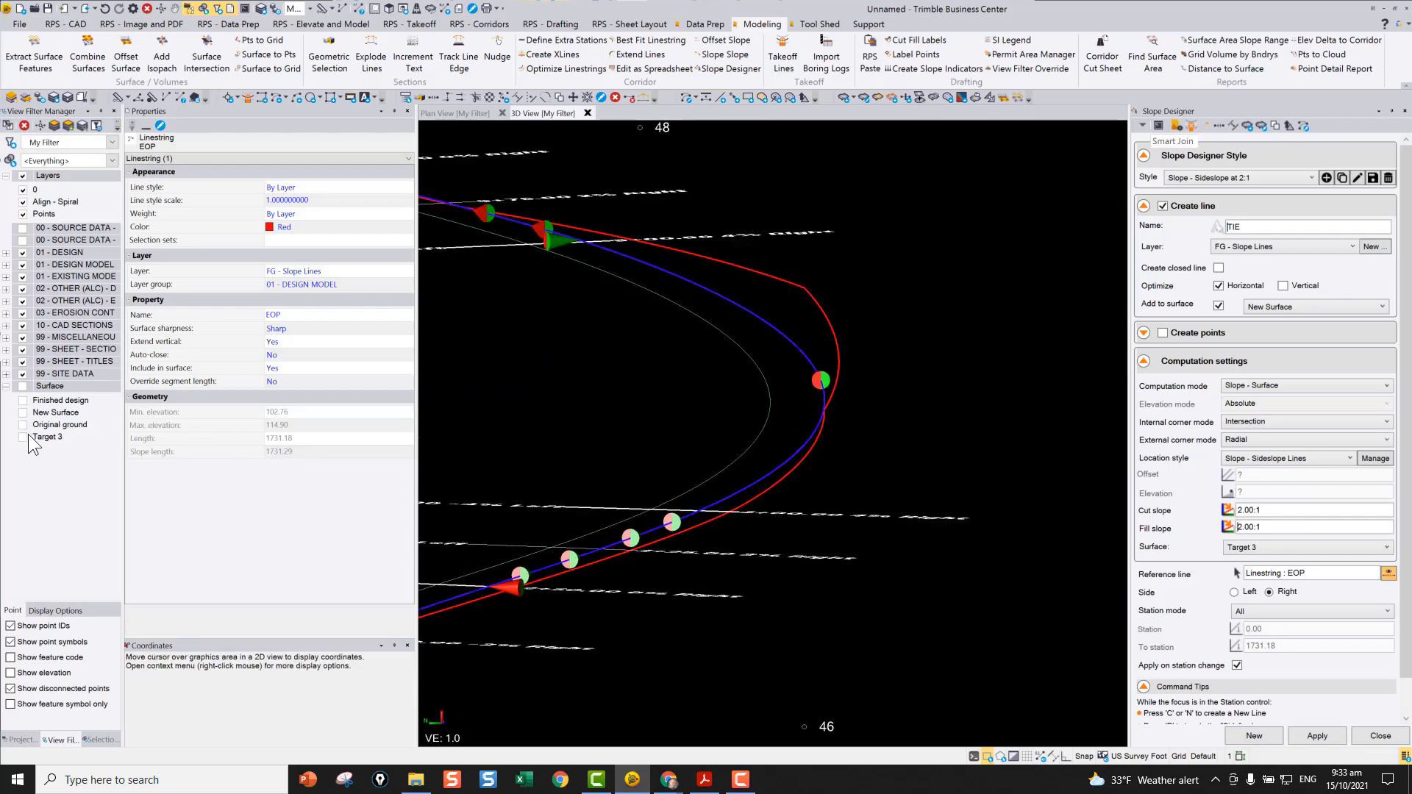
pyautogui.click(23, 413)
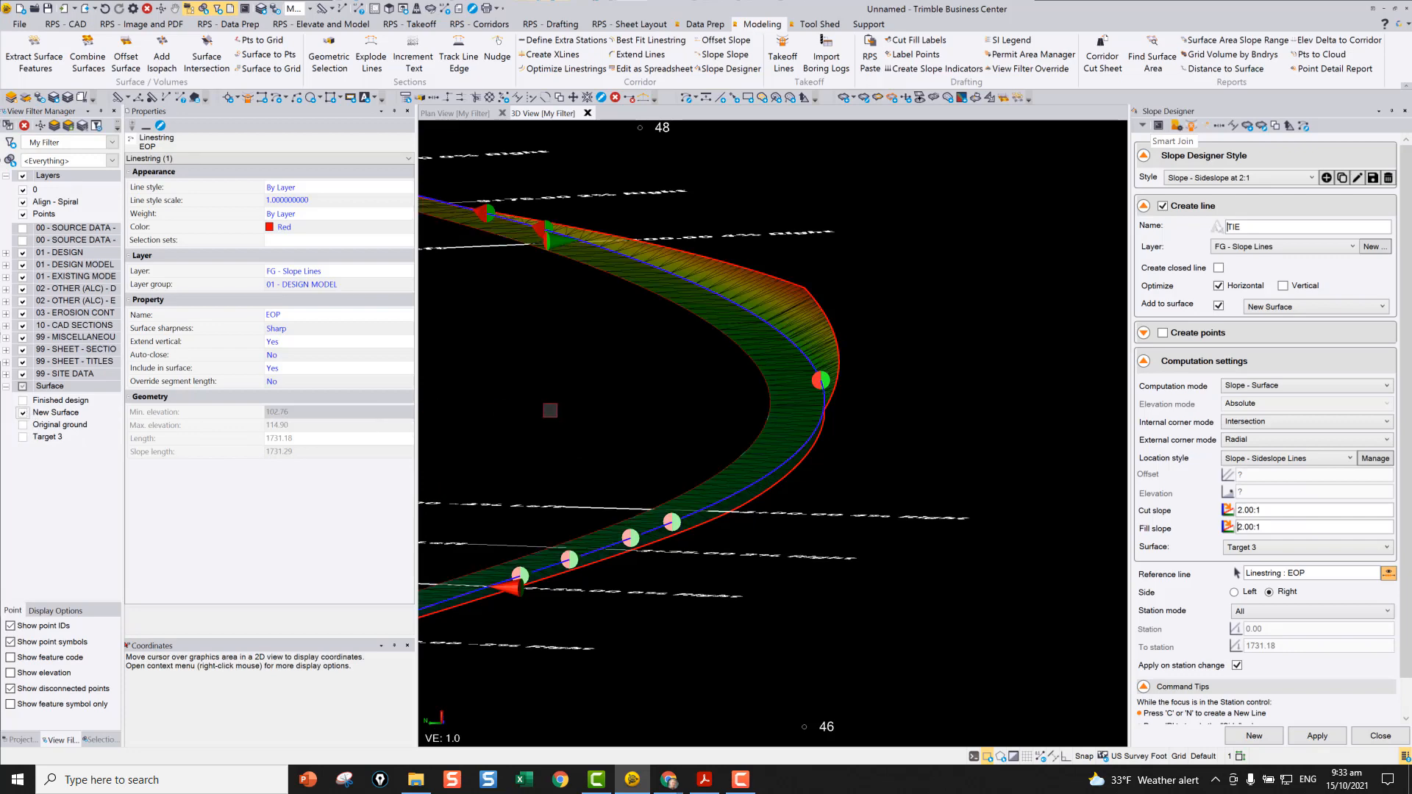
pyautogui.scroll(5, 816, 392)
pyautogui.scroll(-8, 816, 392)
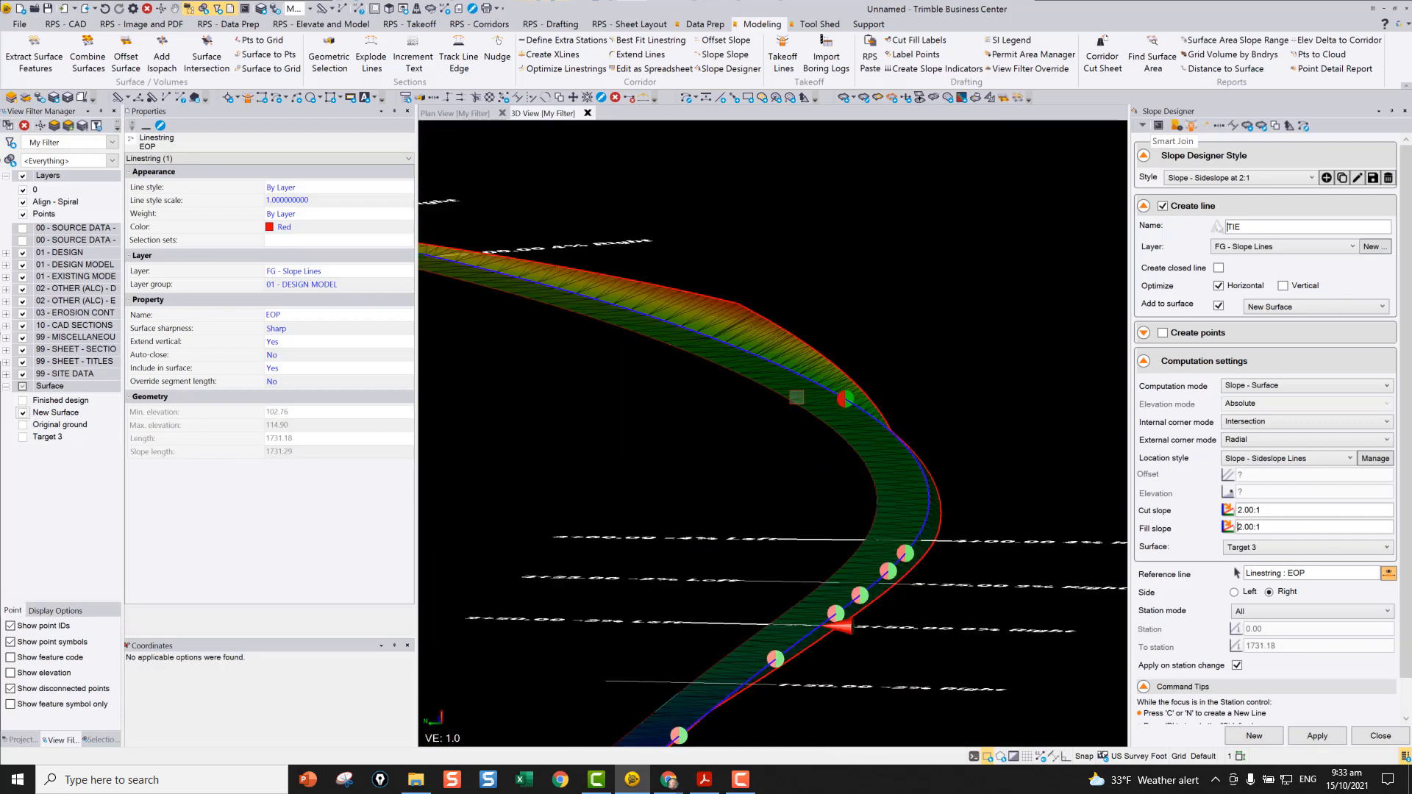
pyautogui.moveTo(852, 376); pyautogui.dragTo(798, 373, button='middle')
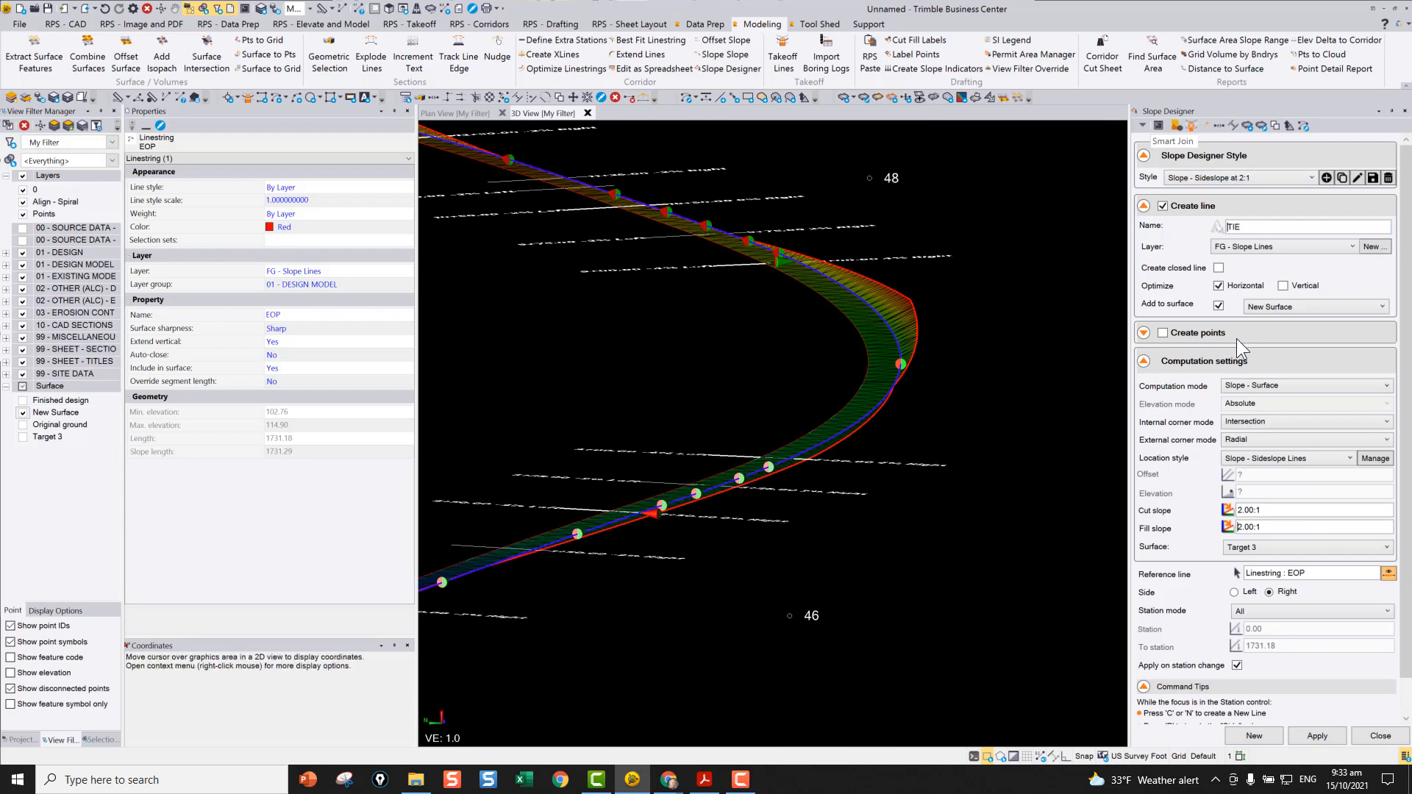
# - Create the 2:1 sideslope on the left side of the horizontal alignment HAL for all stations
pyautogui.click(1263, 572)
pyautogui.click(842, 332)
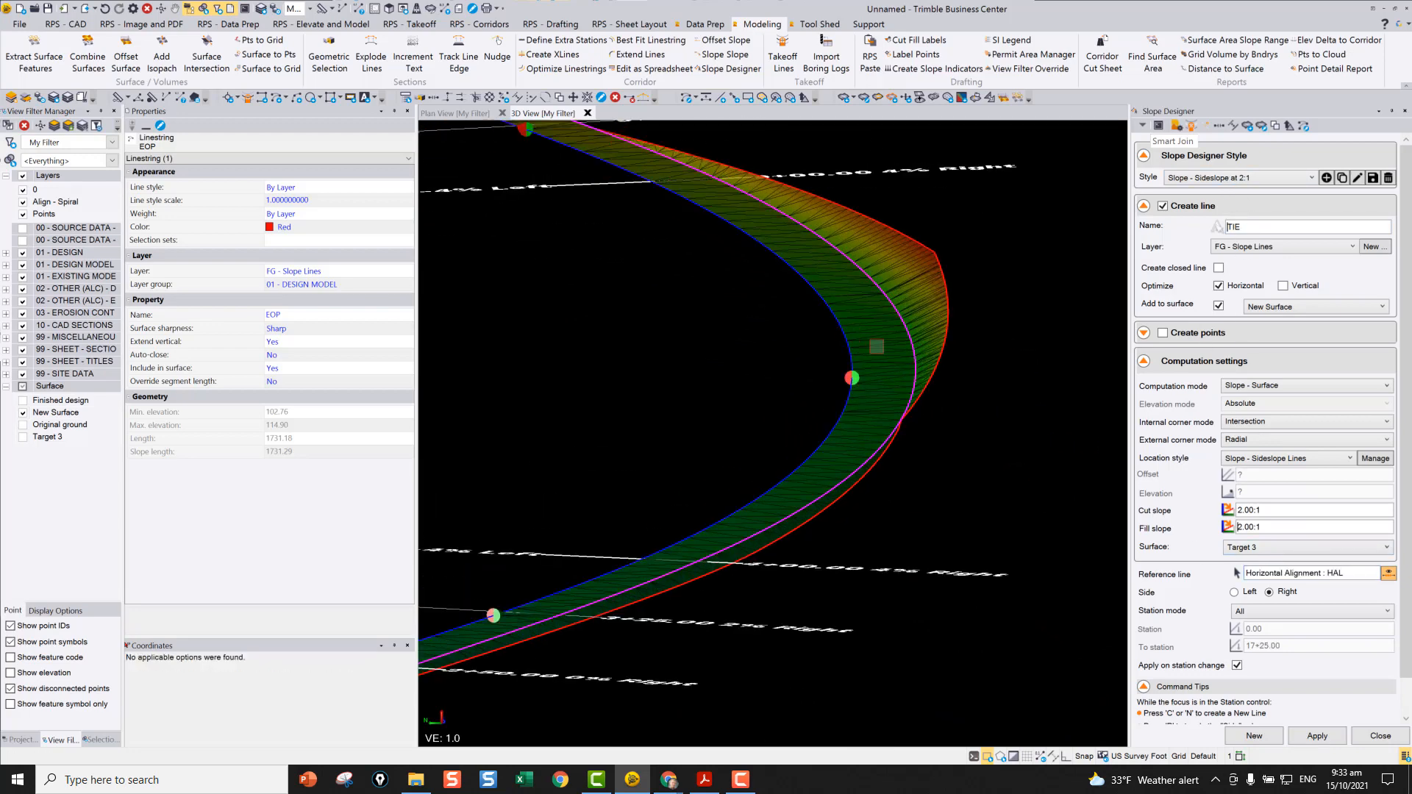
pyautogui.click(1247, 614)
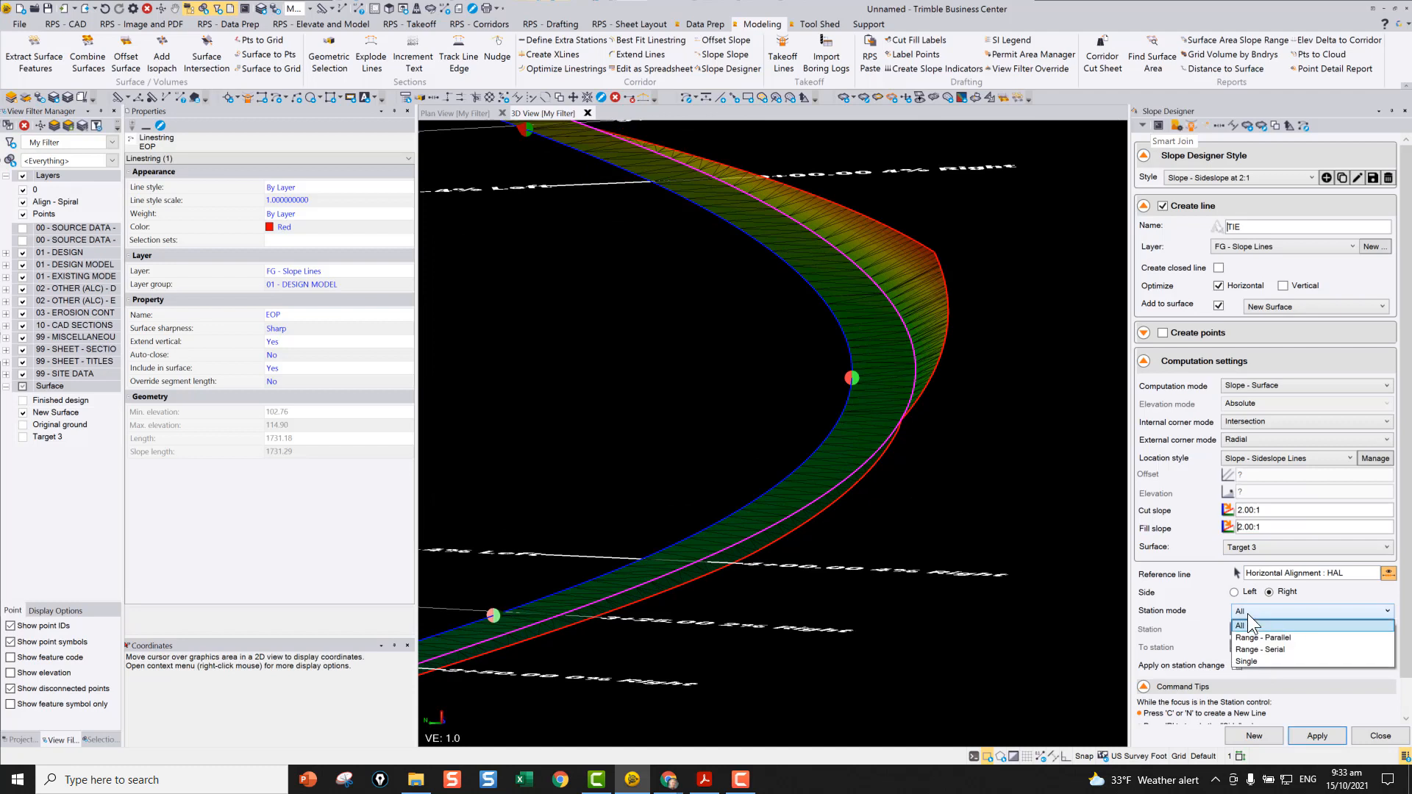
pyautogui.click(1247, 614)
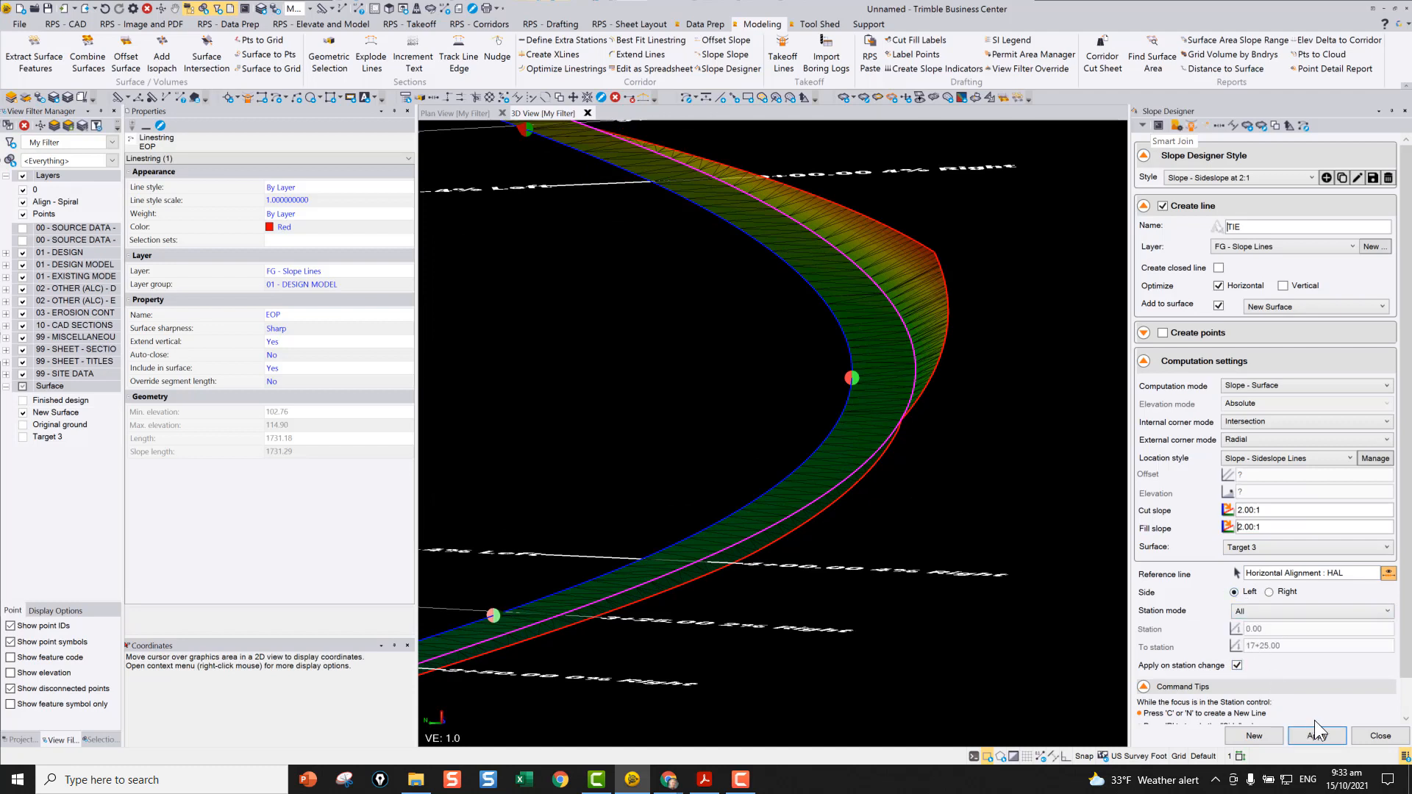
pyautogui.click(1327, 740)
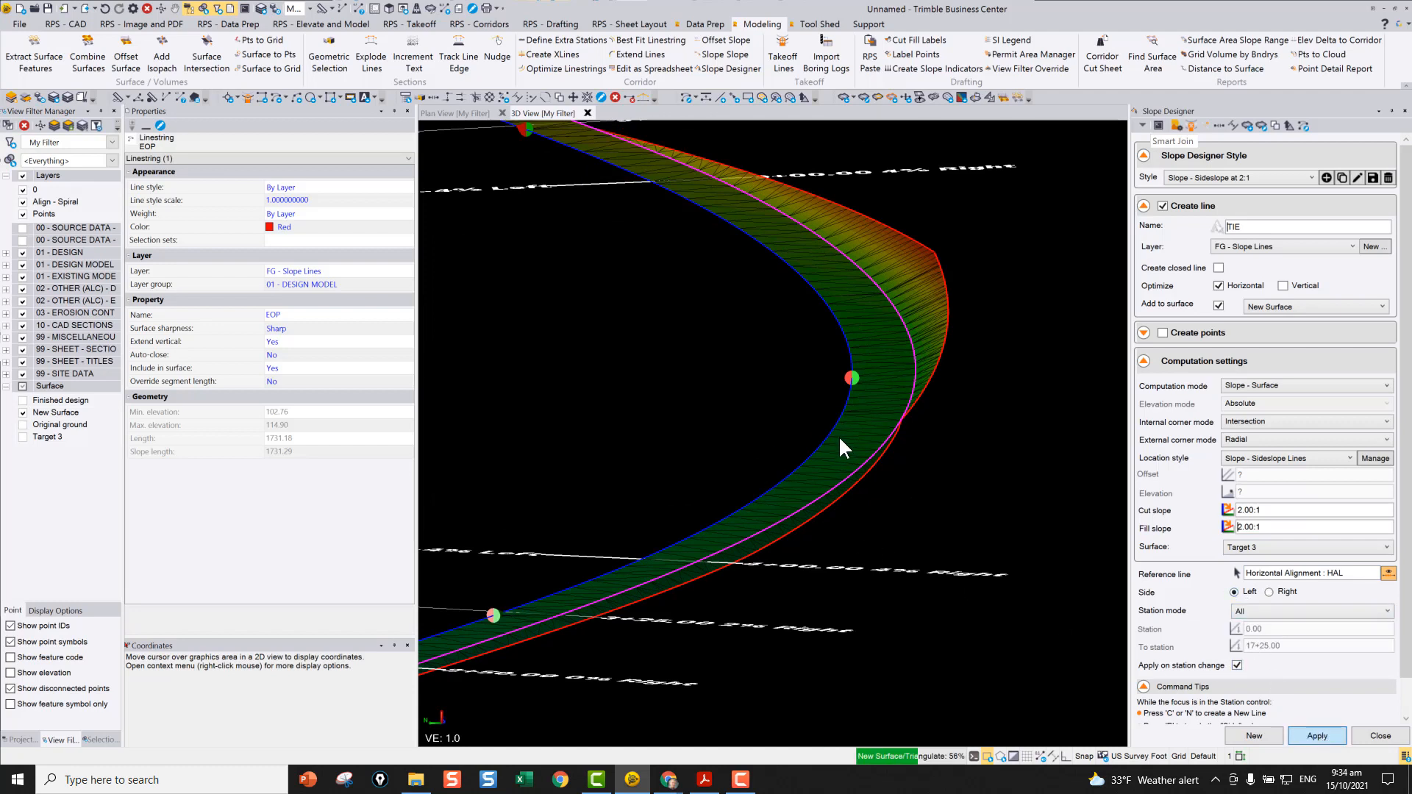
# - Examine the left and right sideslopes of the road surface in 3D along the whole alignment
pyautogui.scroll(-3, 846, 426)
pyautogui.moveTo(845, 425)
pyautogui.mouseDown(button='middle')
pyautogui.moveTo(833, 430)
pyautogui.moveTo(846, 392)
pyautogui.moveTo(824, 419)
pyautogui.moveTo(805, 294)
pyautogui.moveTo(821, 395)
pyautogui.mouseUp(button='middle')
pyautogui.scroll(-3, 846, 393)
pyautogui.scroll(5, 822, 395)
pyautogui.scroll(-5, 874, 365)
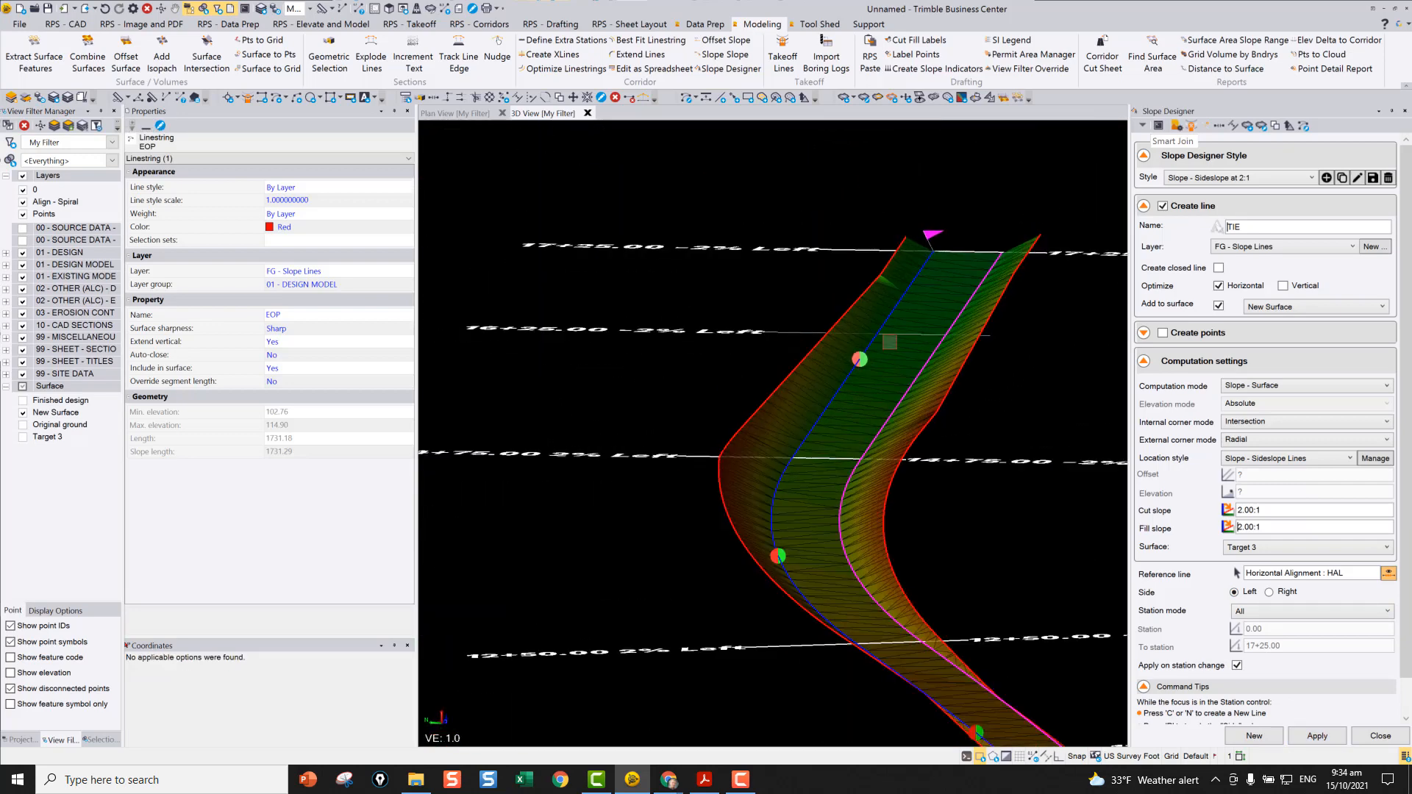
pyautogui.moveTo(944, 473); pyautogui.dragTo(975, 395, button='middle')
pyautogui.scroll(-3, 878, 531)
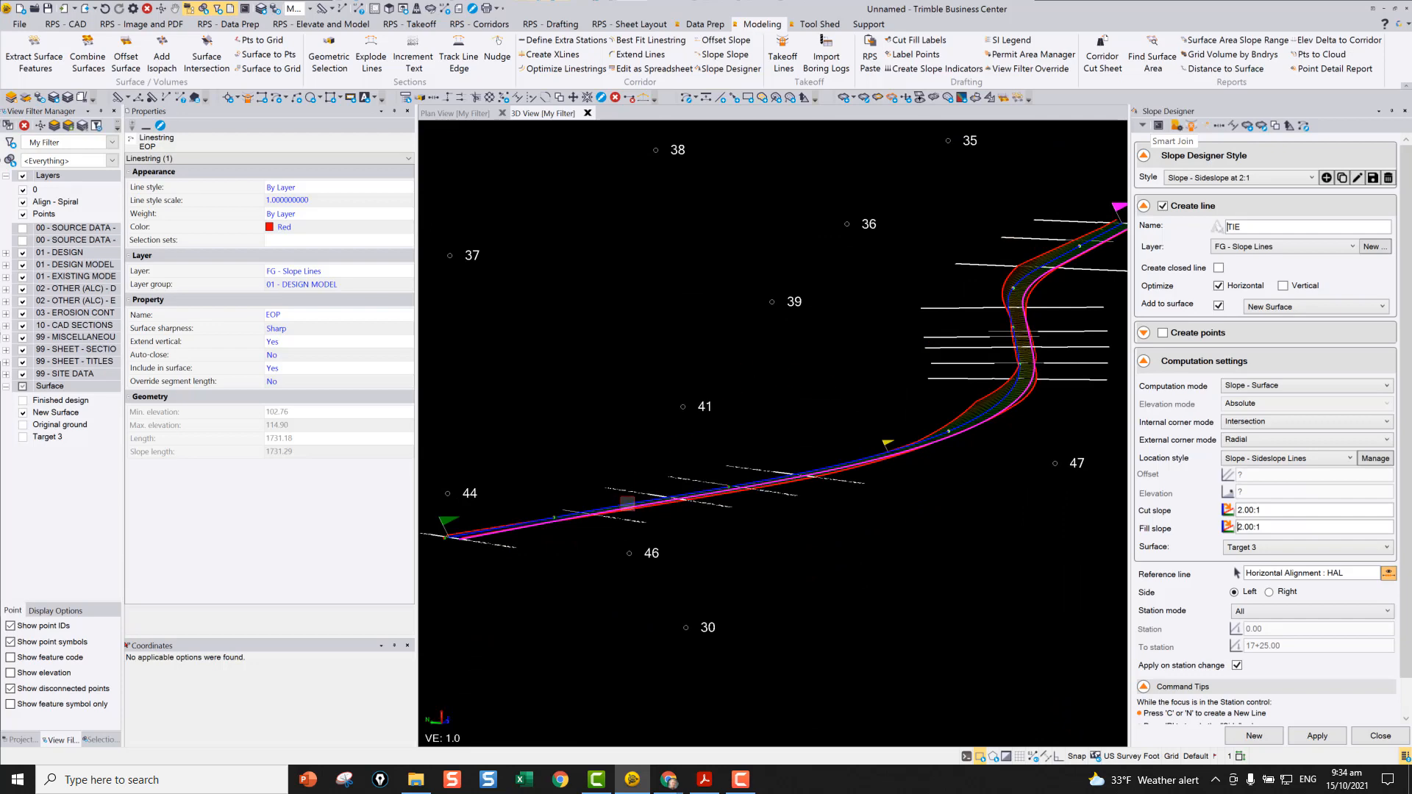
pyautogui.scroll(5, 581, 511)
pyautogui.moveTo(594, 502); pyautogui.dragTo(669, 508, button='middle')
pyautogui.scroll(-1, 663, 505)
pyautogui.scroll(-2, 663, 505)
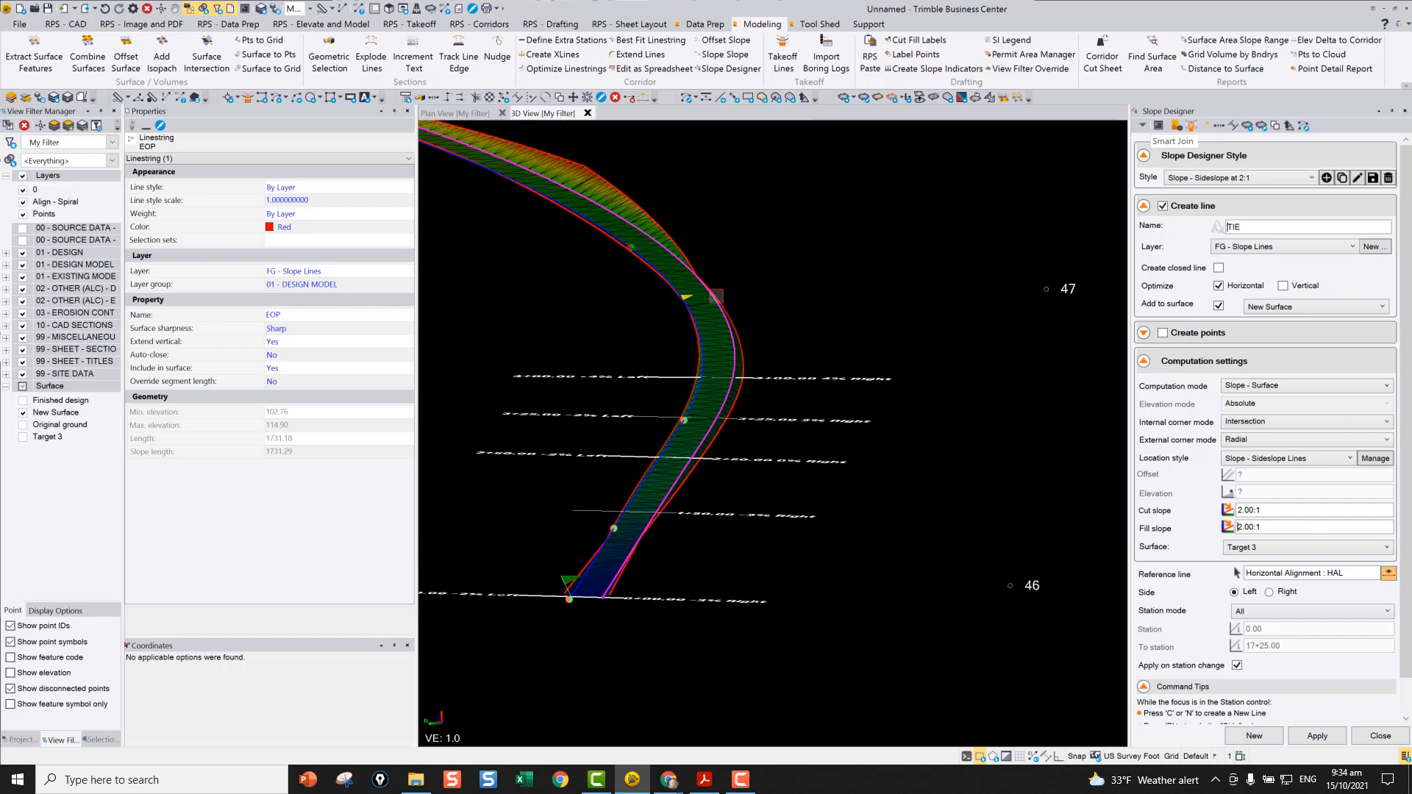
pyautogui.scroll(-2, 716, 297)
pyautogui.moveTo(717, 301); pyautogui.dragTo(890, 511, button='middle')
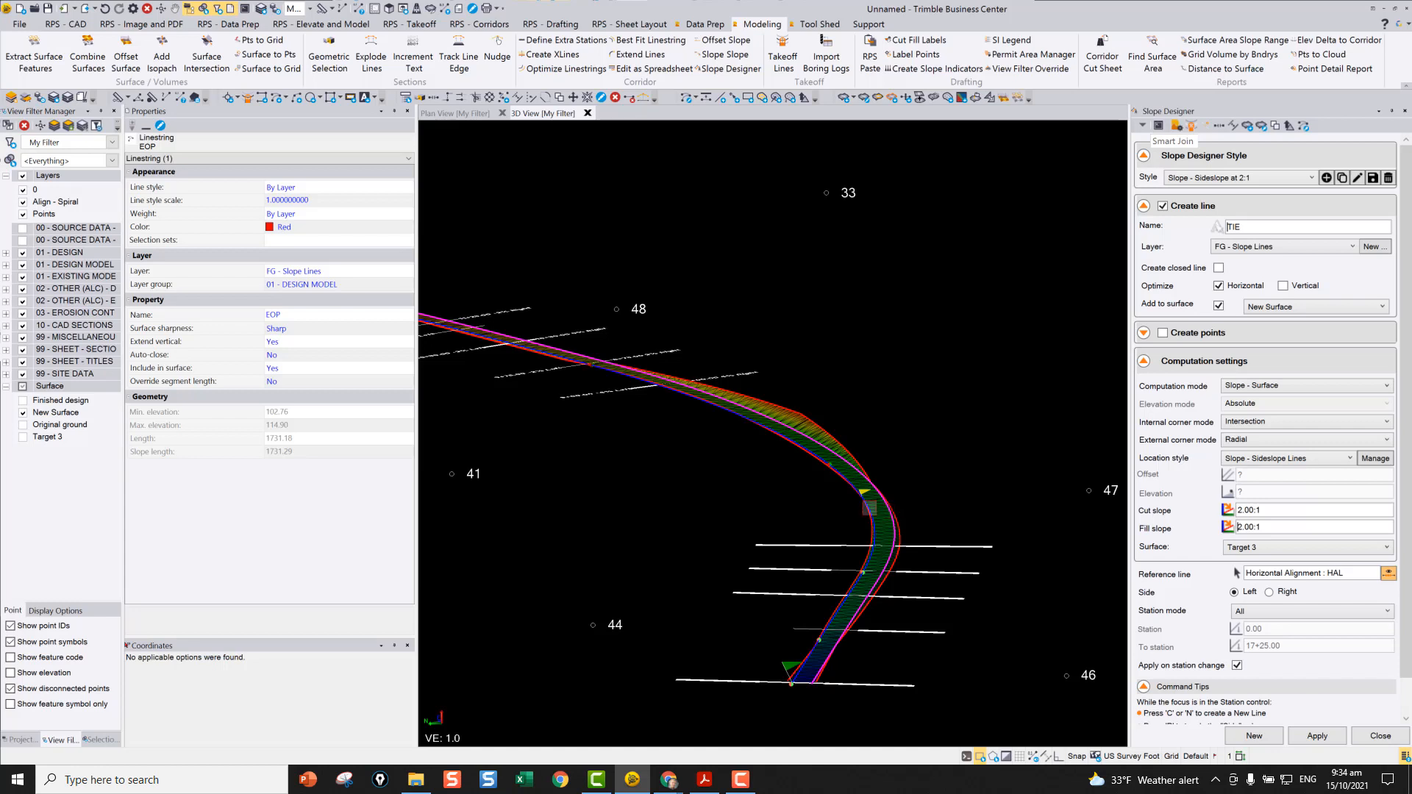